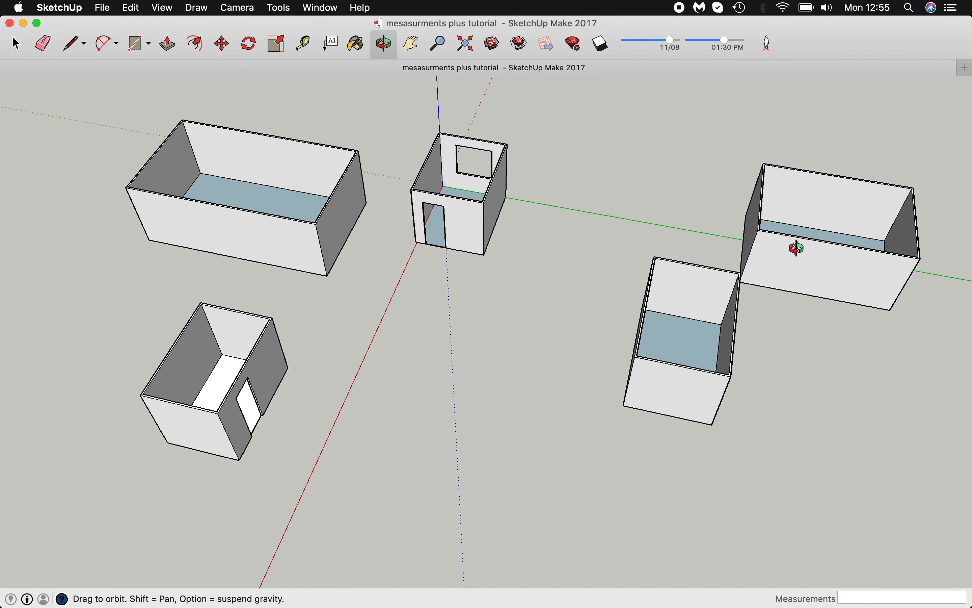
- Open the closed-walled room group beside the green axis to inspect its editing context, and close it again
{"action": "left_click_drag", "start_coordinate": [549, 477], "coordinate": [432, 441]}
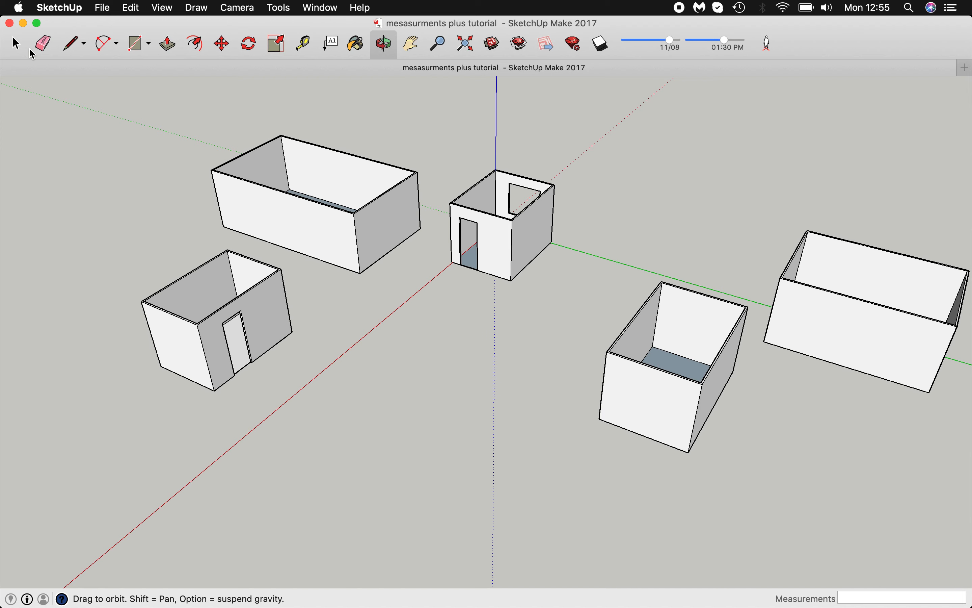
{"action": "left_click", "coordinate": [18, 46]}
{"action": "double_click", "coordinate": [642, 344]}
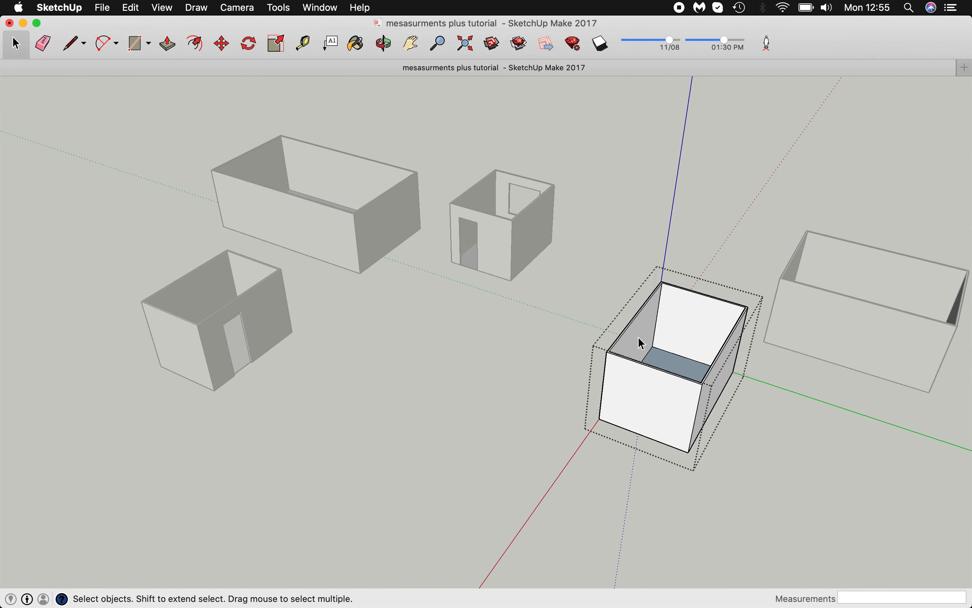
{"action": "left_click", "coordinate": [437, 345]}
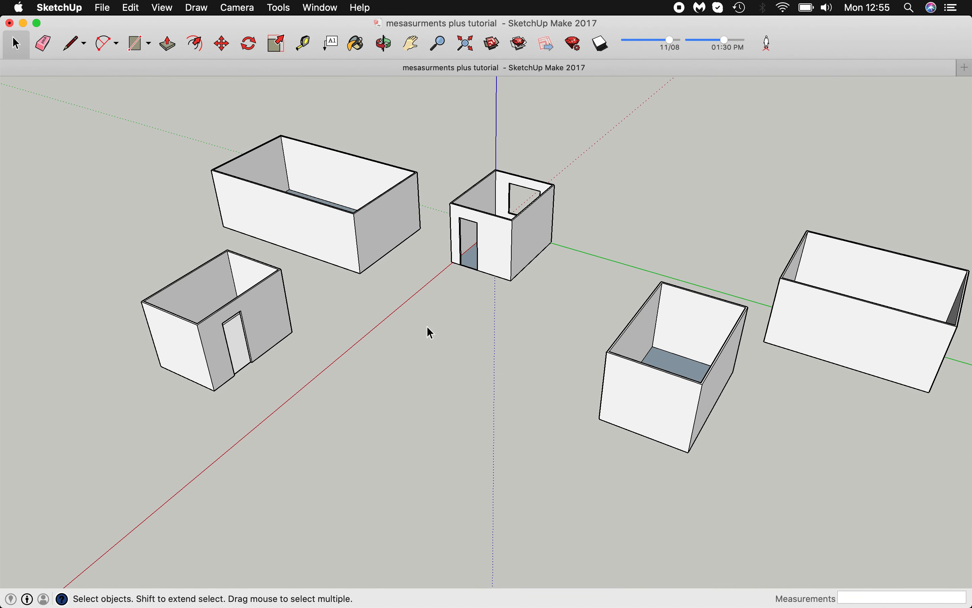
- Move the large ungrouped room about 1307 cm to a spot in front of the small ungrouped doorway room
{"action": "triple_click", "coordinate": [366, 237]}
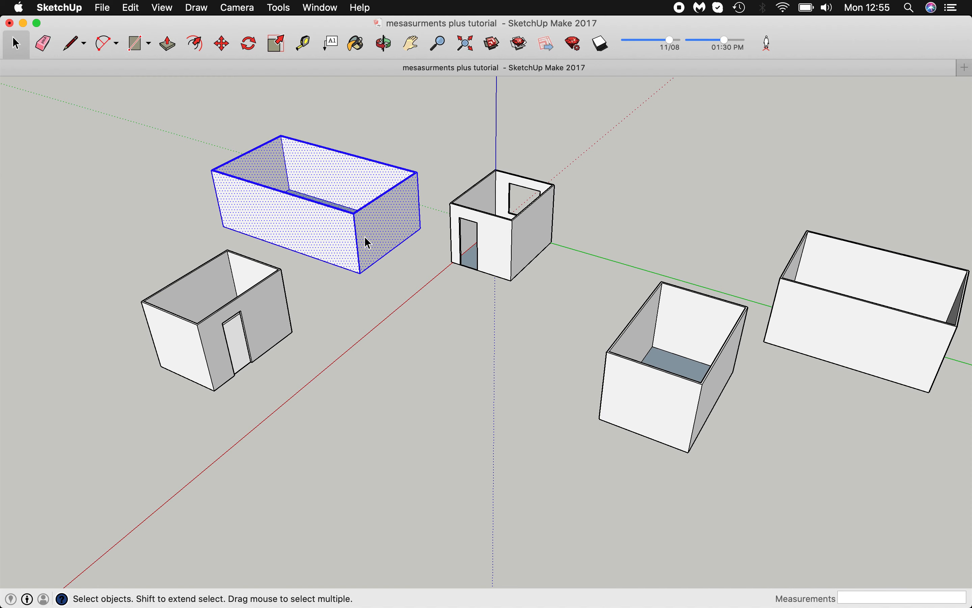
{"action": "left_click", "coordinate": [222, 42]}
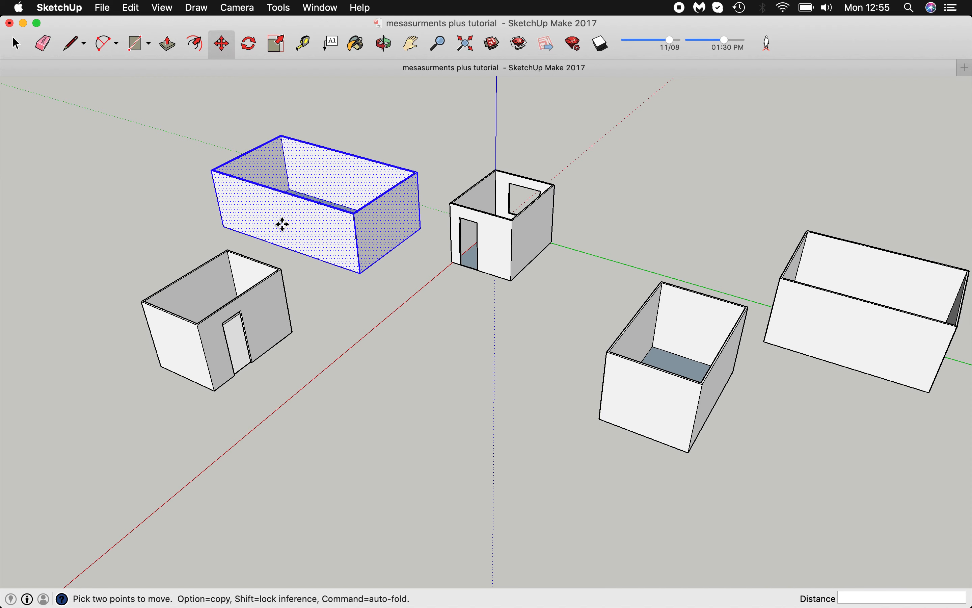
{"action": "left_click", "coordinate": [283, 224]}
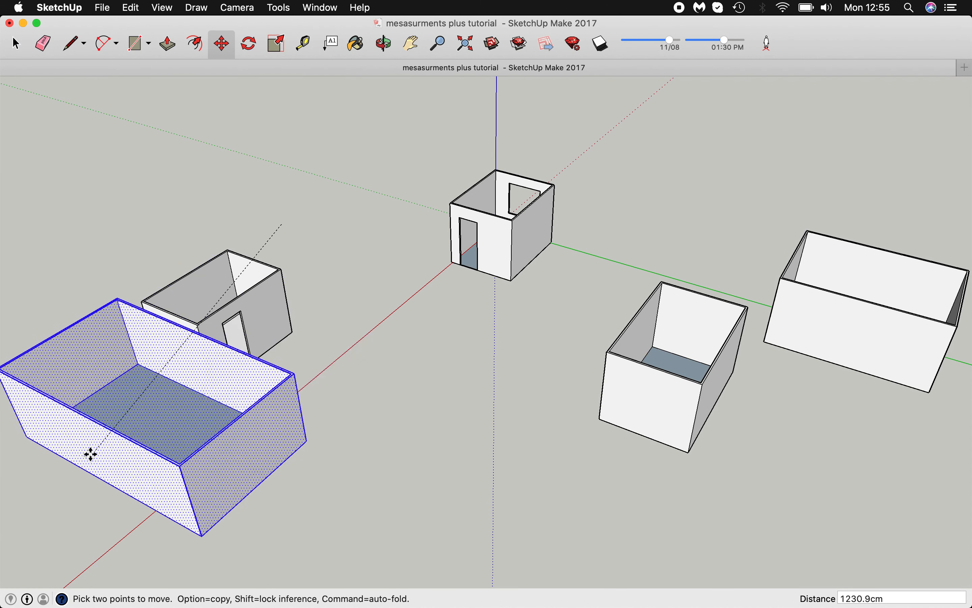
{"action": "left_click", "coordinate": [70, 474]}
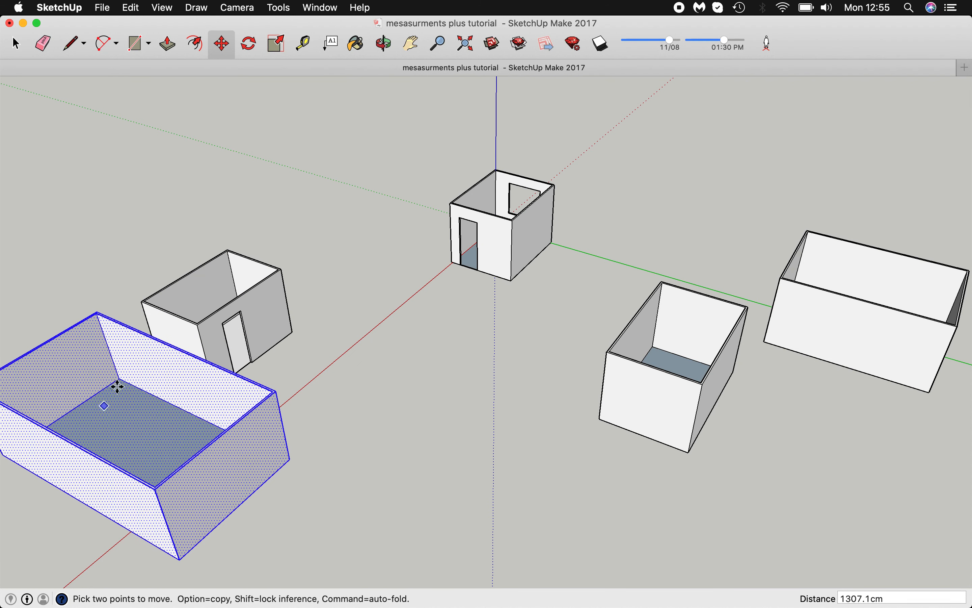
- Move the large room about 52 cm so its back wall meets the corner of the small doorway room
{"action": "left_click", "coordinate": [134, 325]}
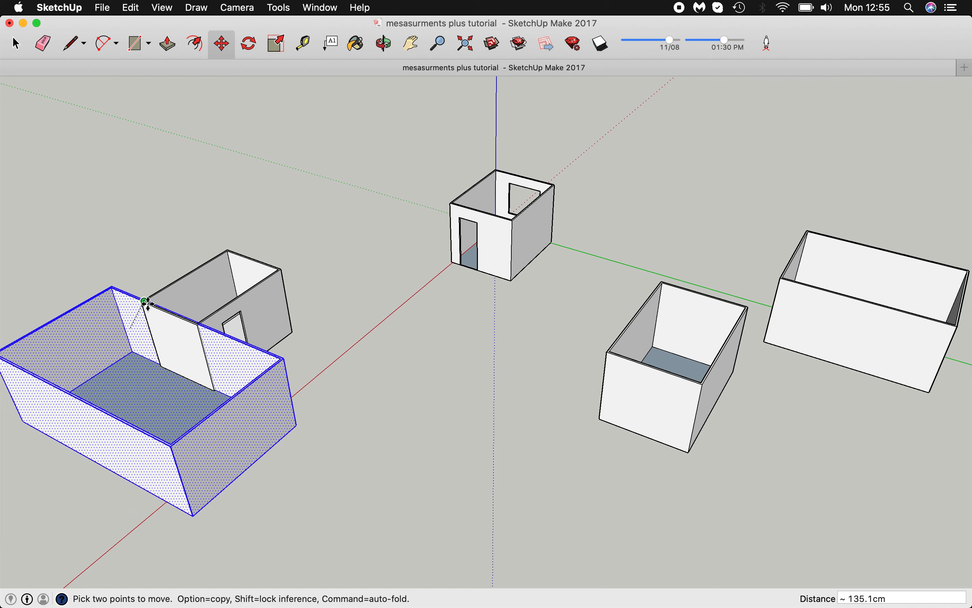
{"action": "scroll", "coordinate": [142, 314], "scroll_direction": "up", "scroll_amount": 5}
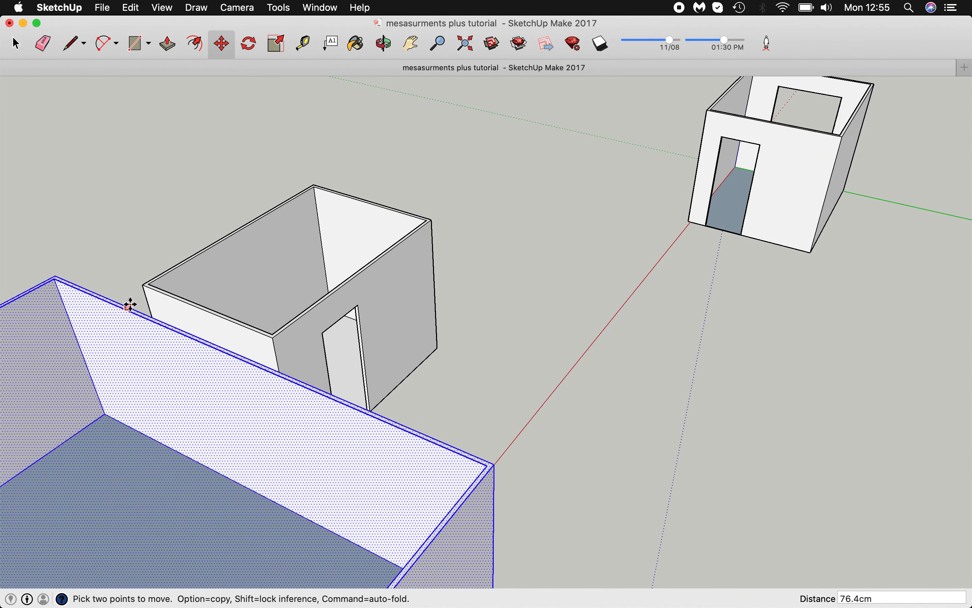
{"action": "left_click", "coordinate": [144, 287]}
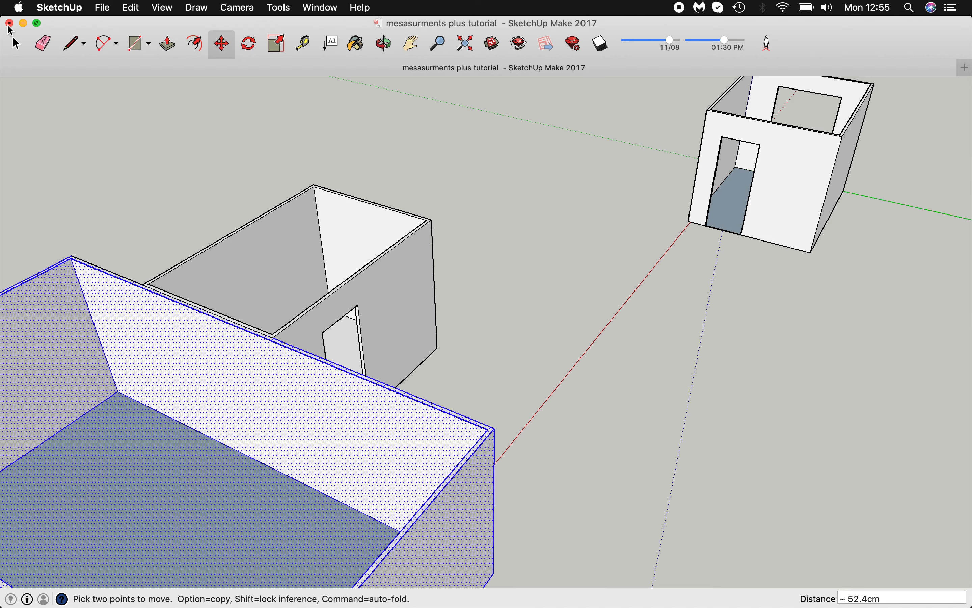
- Check which geometry is connected by selecting the two joined rooms, and clear the selection
{"action": "left_click", "coordinate": [17, 44]}
{"action": "left_click", "coordinate": [384, 44]}
{"action": "left_click_drag", "start_coordinate": [280, 236], "coordinate": [278, 191]}
{"action": "key", "text": "h"}
{"action": "left_click_drag", "start_coordinate": [297, 310], "coordinate": [444, 261]}
{"action": "scroll", "coordinate": [470, 202], "scroll_direction": "down", "scroll_amount": 5}
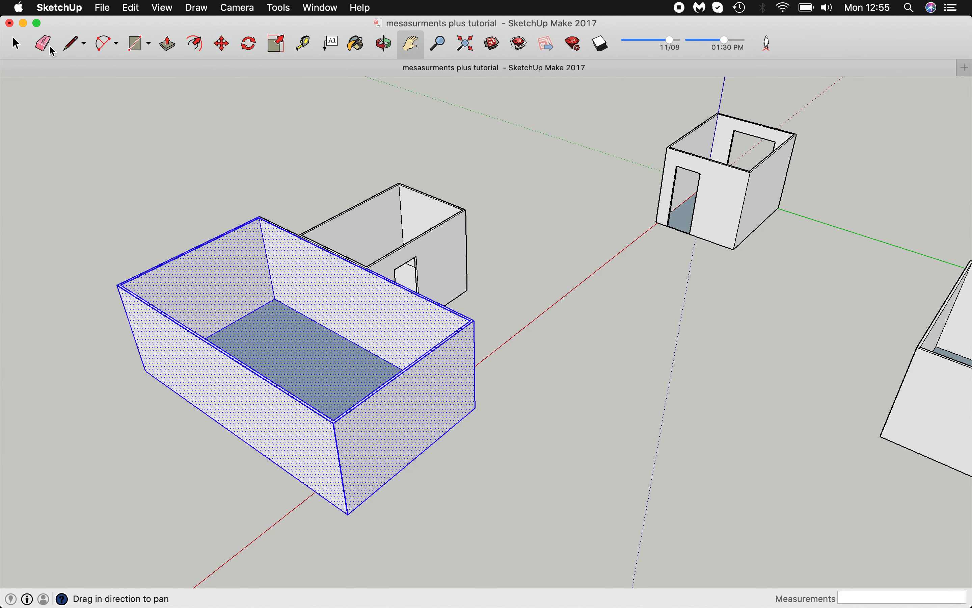
{"action": "left_click", "coordinate": [17, 44]}
{"action": "left_click", "coordinate": [489, 127]}
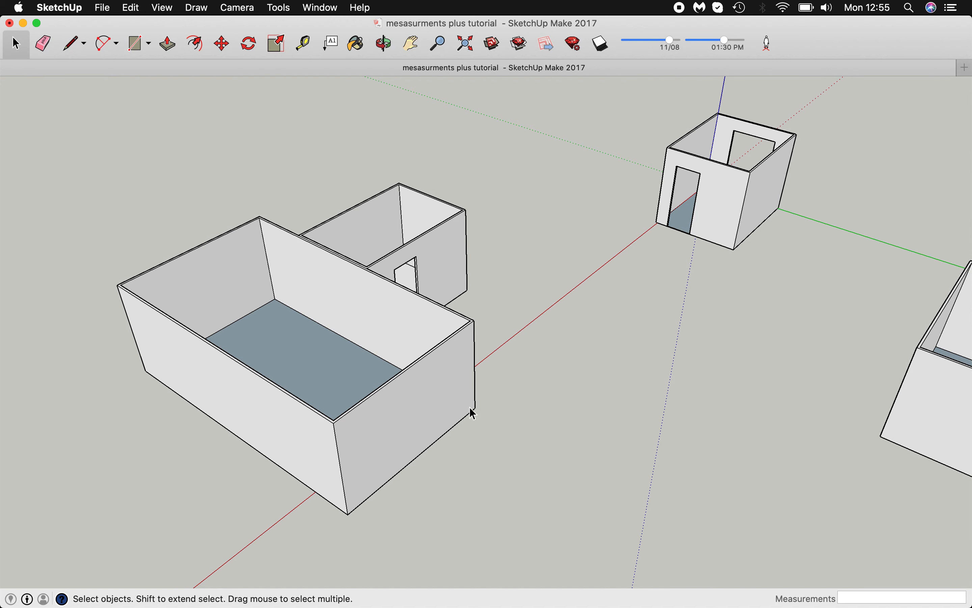
{"action": "triple_click", "coordinate": [389, 239]}
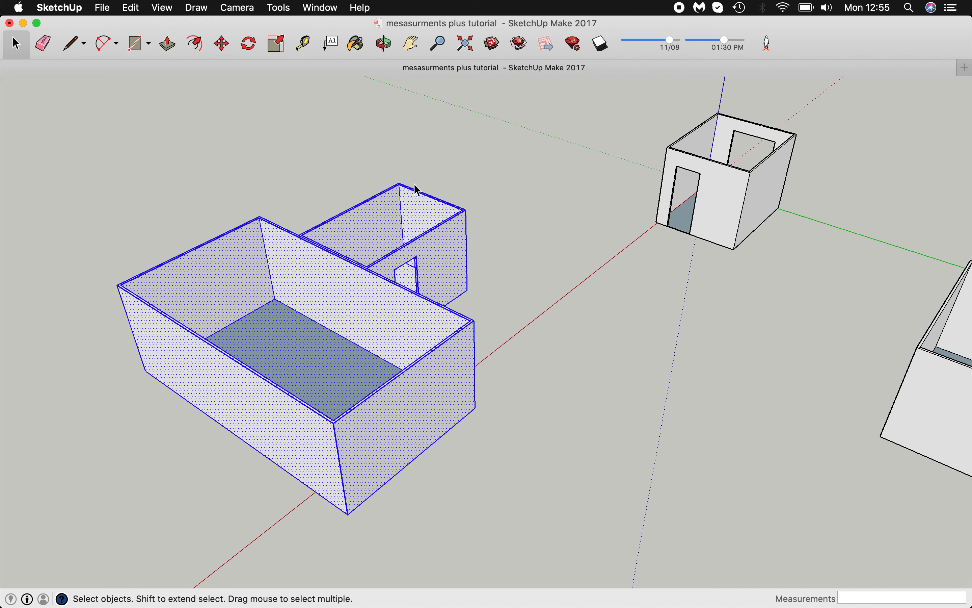
{"action": "left_click", "coordinate": [392, 145]}
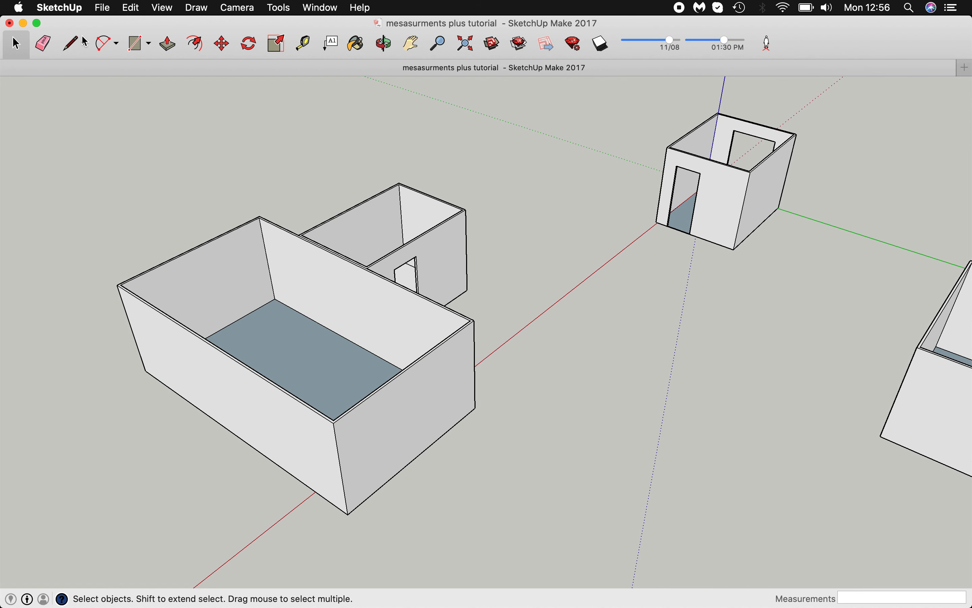
- Try to separate the large room from the joined doorway room by selecting its geometry and moving it
{"action": "left_click_drag", "start_coordinate": [296, 183], "coordinate": [482, 247]}
{"action": "left_click_drag", "start_coordinate": [96, 237], "coordinate": [80, 257]}
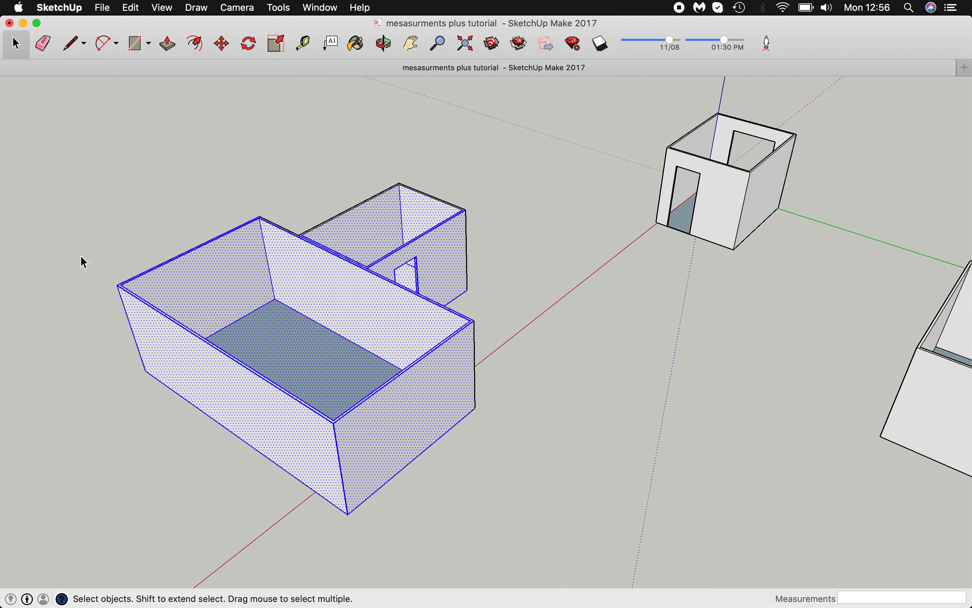
{"action": "triple_click", "coordinate": [285, 414]}
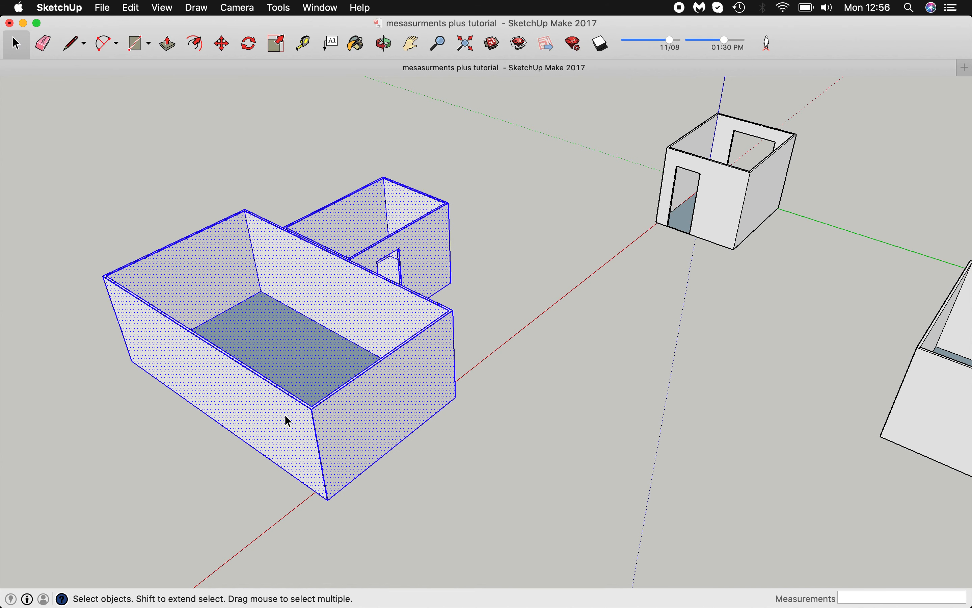
{"action": "left_click", "coordinate": [570, 371]}
{"action": "left_click_drag", "start_coordinate": [432, 443], "coordinate": [170, 323]}
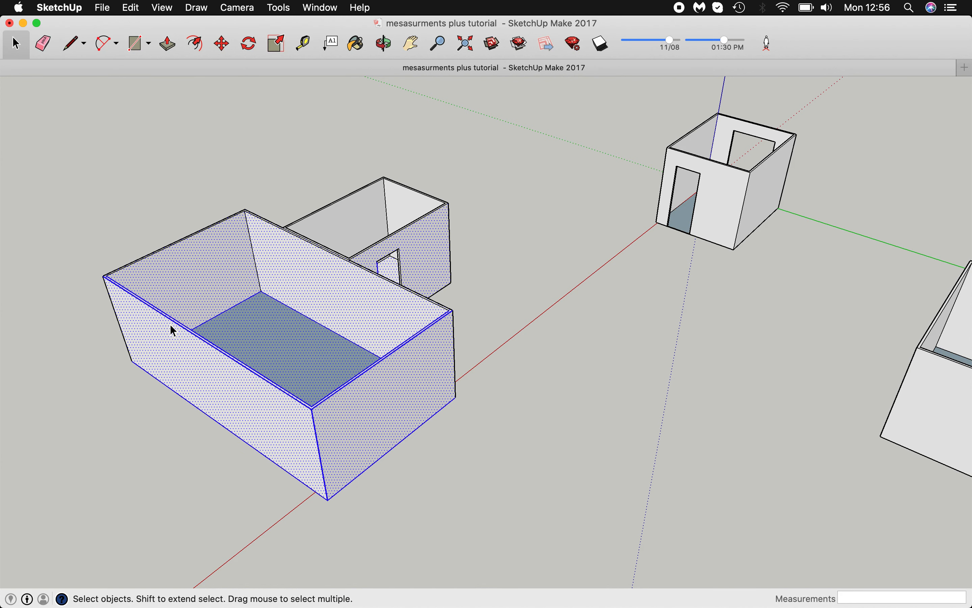
{"action": "left_click", "coordinate": [221, 42]}
{"action": "left_click", "coordinate": [215, 395]}
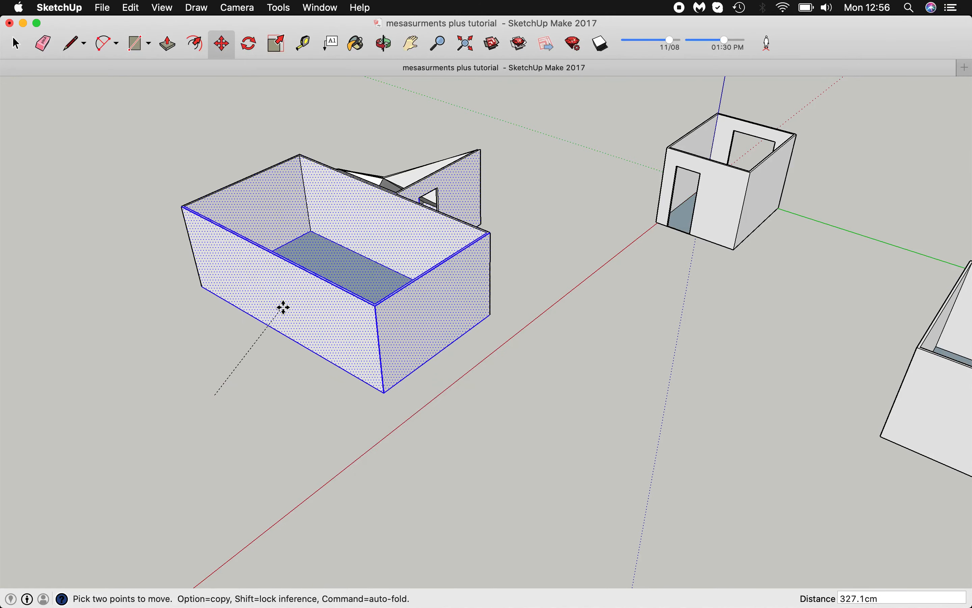
{"action": "left_click", "coordinate": [249, 374]}
{"action": "left_click", "coordinate": [384, 44]}
{"action": "left_click_drag", "start_coordinate": [474, 281], "coordinate": [690, 362]}
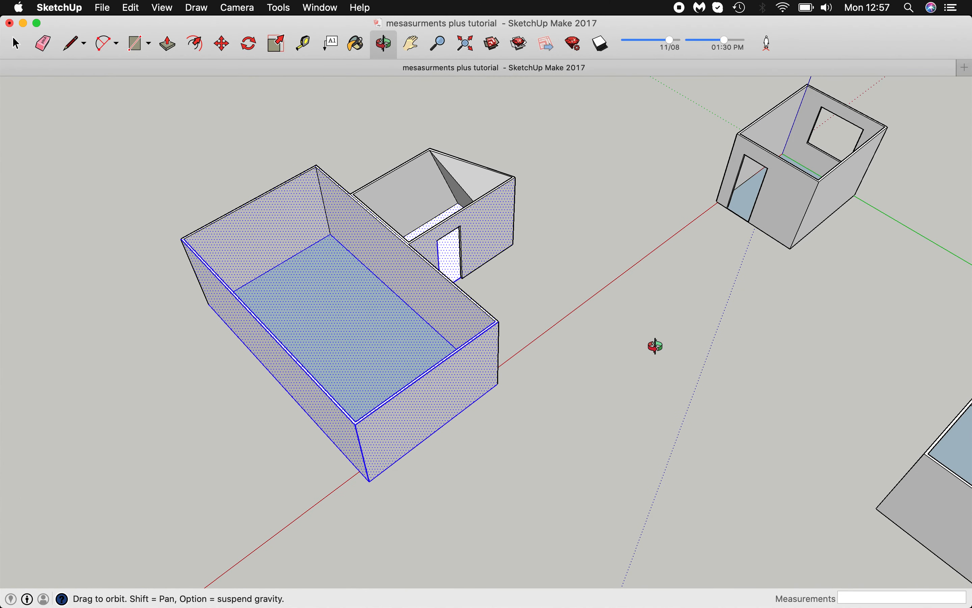
- Undo the moves that joined the large room to the small doorway room
{"action": "key", "text": "super+z"}
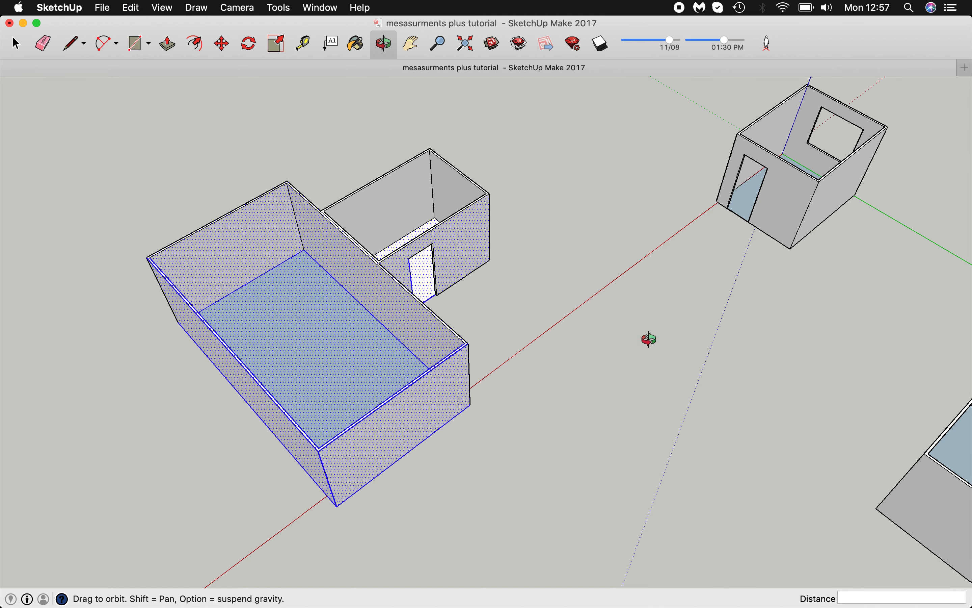
{"action": "key", "text": "super+shift+z"}
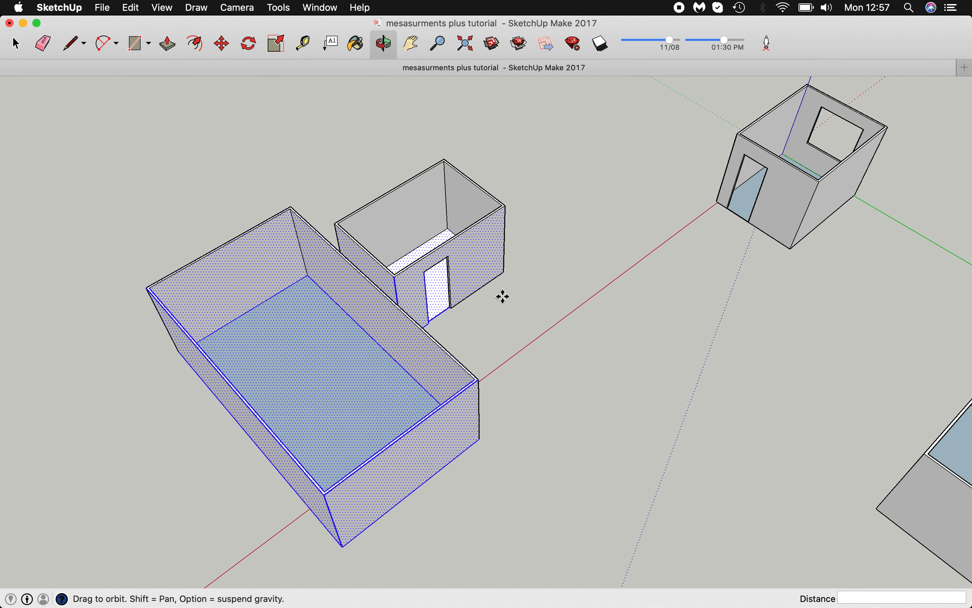
{"action": "left_click", "coordinate": [16, 44]}
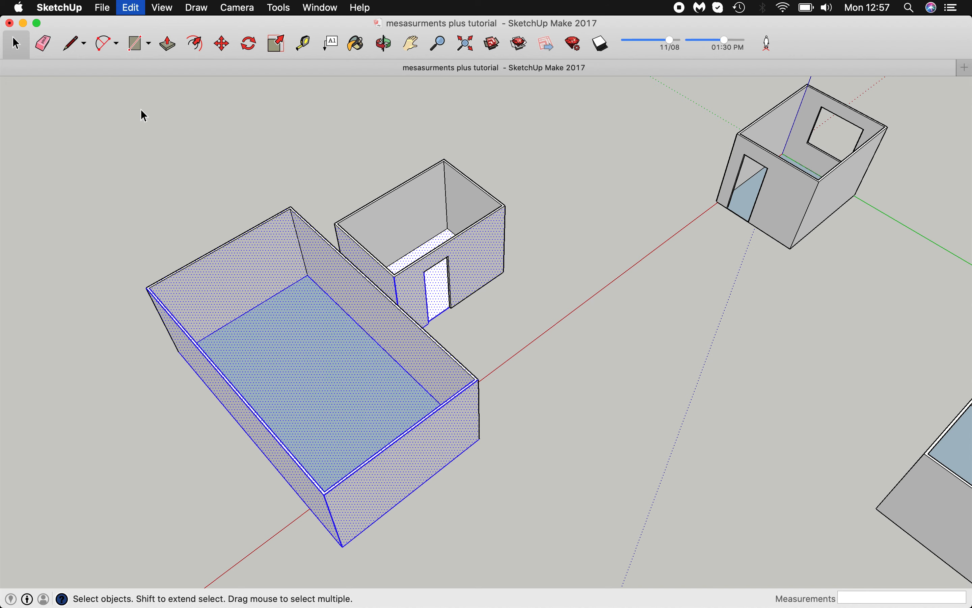
{"action": "key", "text": "super+z"}
{"action": "key", "text": "super+z"}
- Select all geometry of the large ungrouped room and make it a group
{"action": "scroll", "coordinate": [410, 243], "scroll_direction": "down", "scroll_amount": 3}
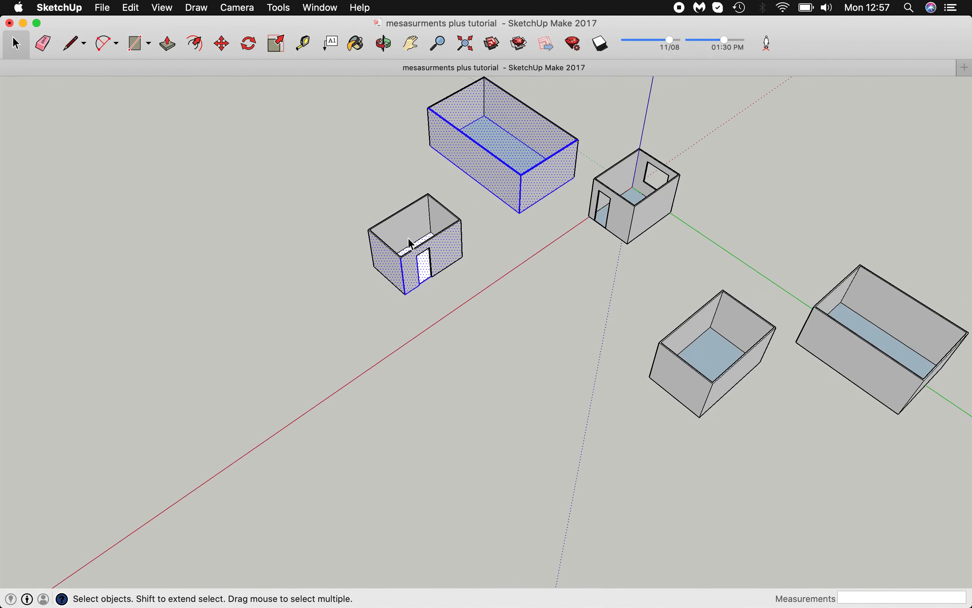
{"action": "scroll", "coordinate": [409, 244], "scroll_direction": "down", "scroll_amount": 1}
{"action": "left_click", "coordinate": [489, 237]}
{"action": "left_click", "coordinate": [505, 201]}
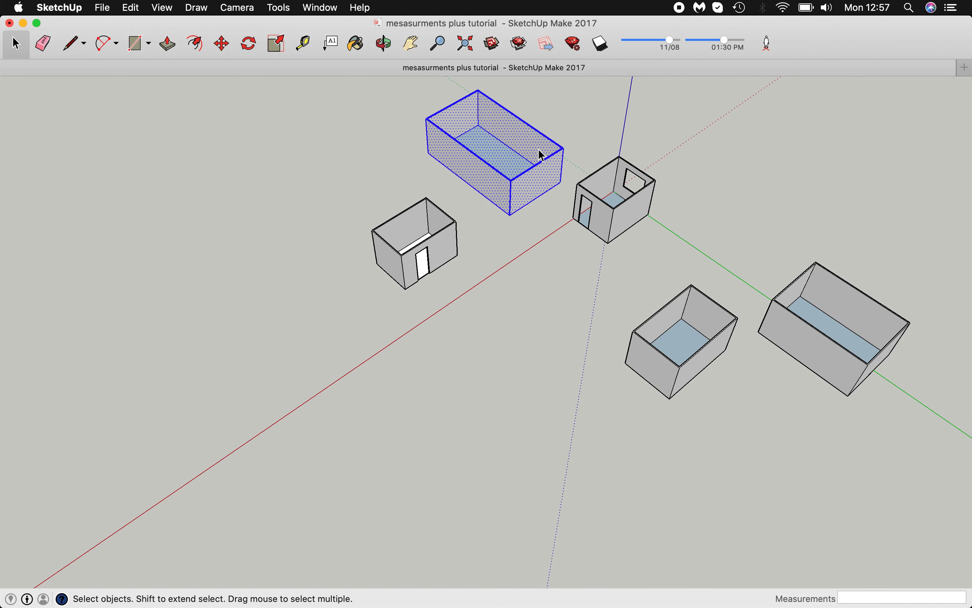
{"action": "left_click", "coordinate": [143, 5]}
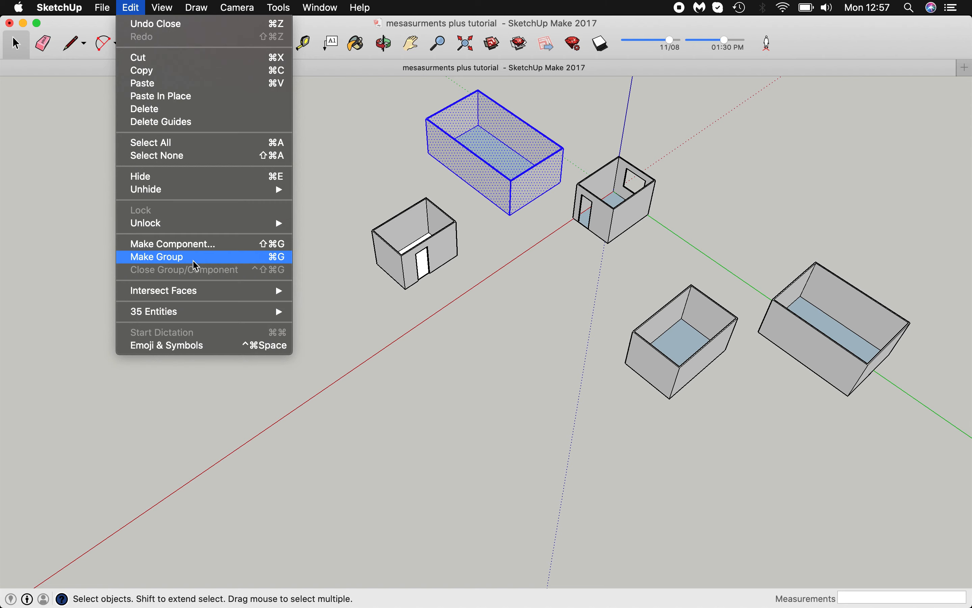
{"action": "left_click", "coordinate": [196, 265]}
- Select the whole small doorway room, make it a group and clear the selection
{"action": "left_click_drag", "start_coordinate": [353, 188], "coordinate": [468, 314]}
{"action": "left_click", "coordinate": [131, 8]}
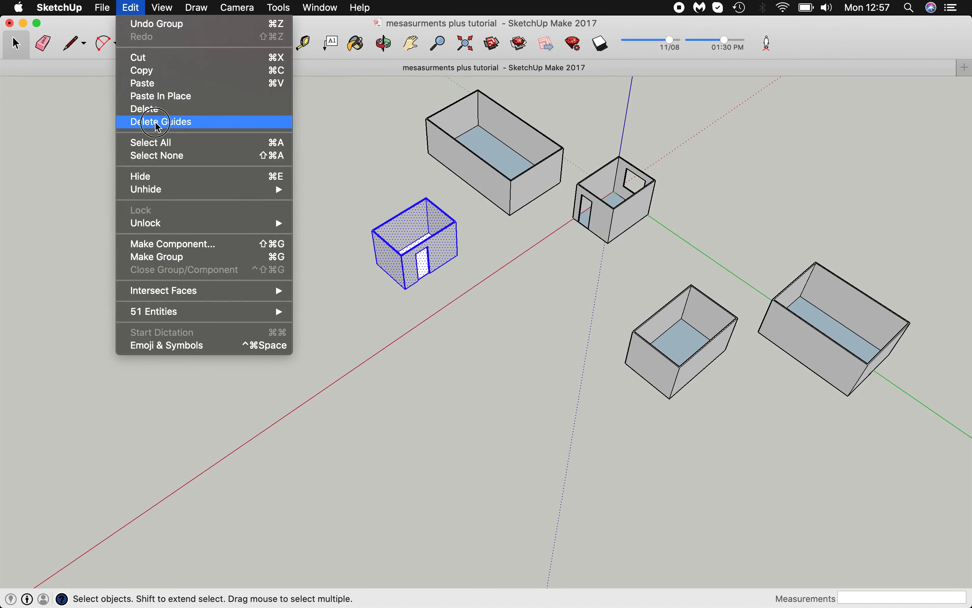
{"action": "left_click", "coordinate": [154, 256]}
{"action": "left_click", "coordinate": [426, 364]}
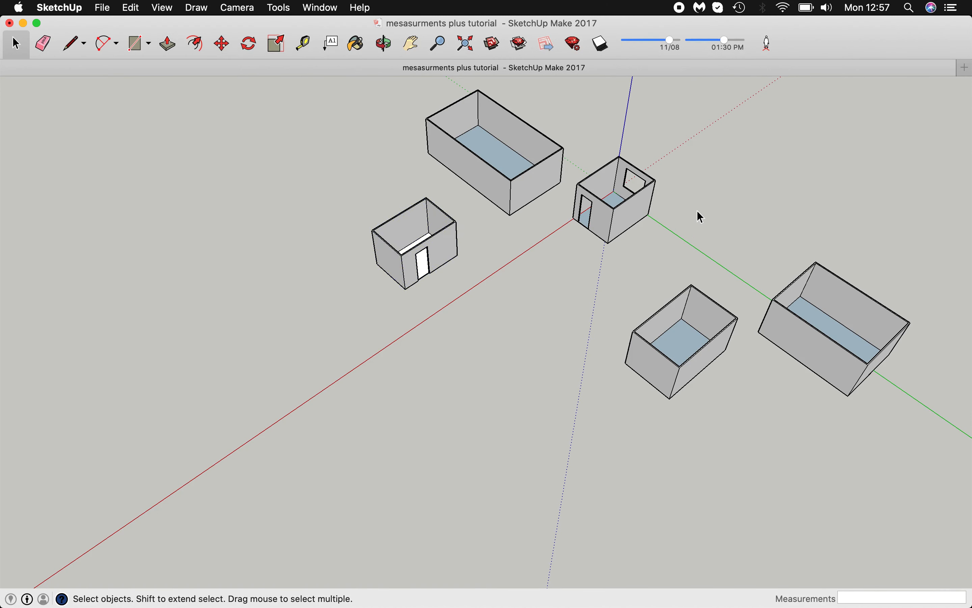
- Open the large room's group and select all its geometry to check the grouping
{"action": "double_click", "coordinate": [683, 375]}
{"action": "double_click", "coordinate": [498, 185]}
{"action": "triple_click", "coordinate": [494, 172]}
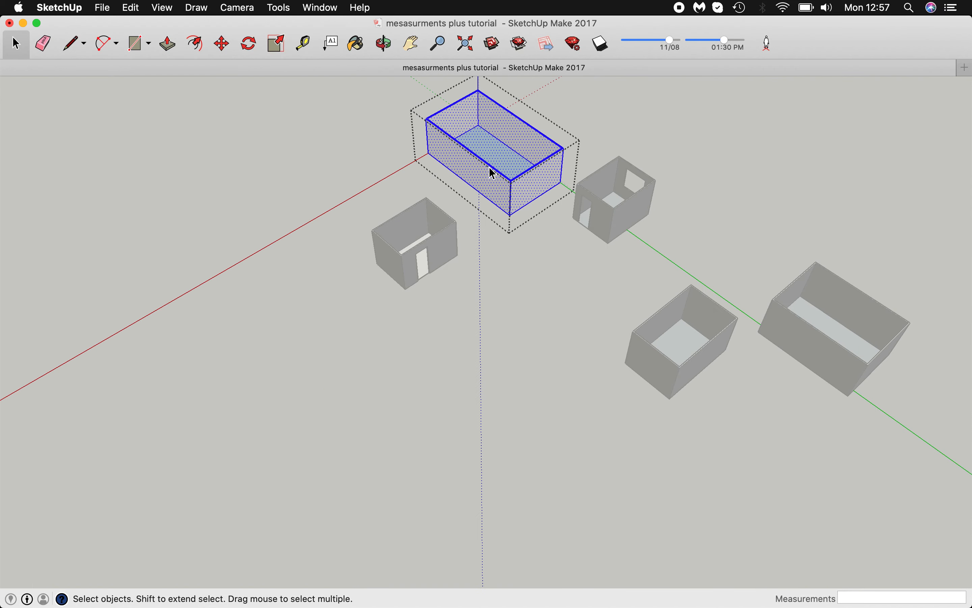
- Inside the small doorway room's group, move all its geometry about 719 cm to beside the room with the window
{"action": "double_click", "coordinate": [443, 232]}
{"action": "triple_click", "coordinate": [443, 232]}
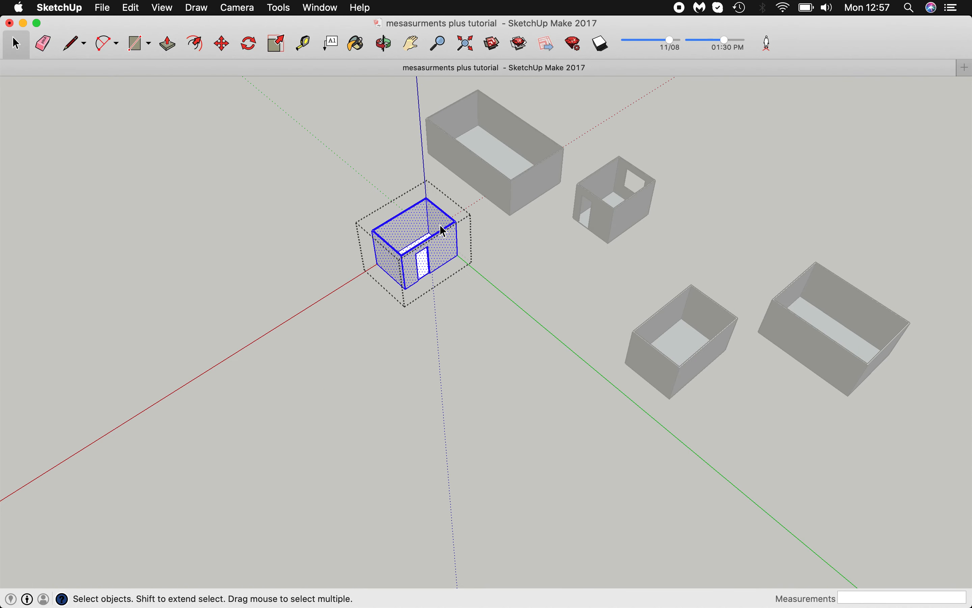
{"action": "left_click", "coordinate": [222, 45]}
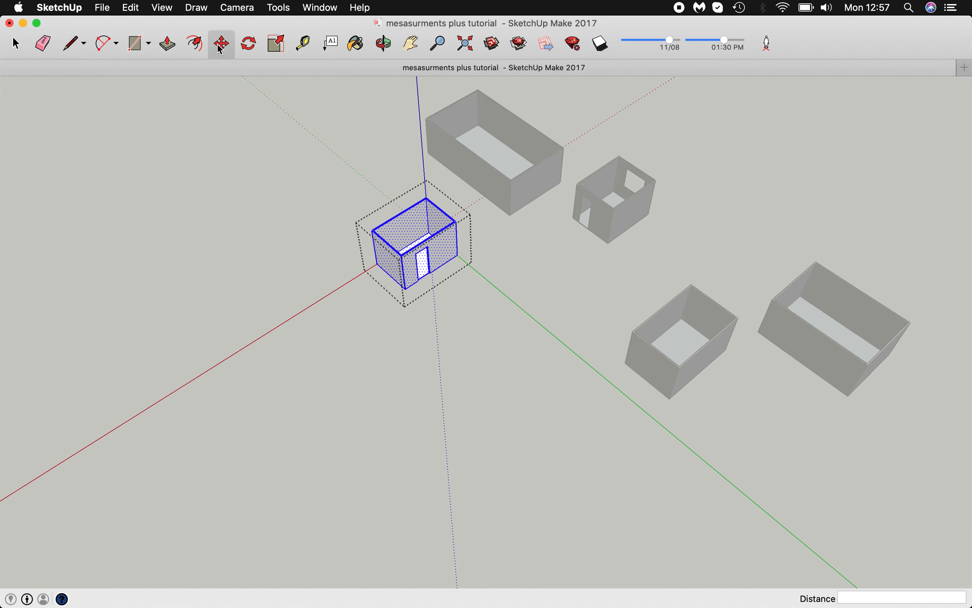
{"action": "left_click", "coordinate": [456, 221]}
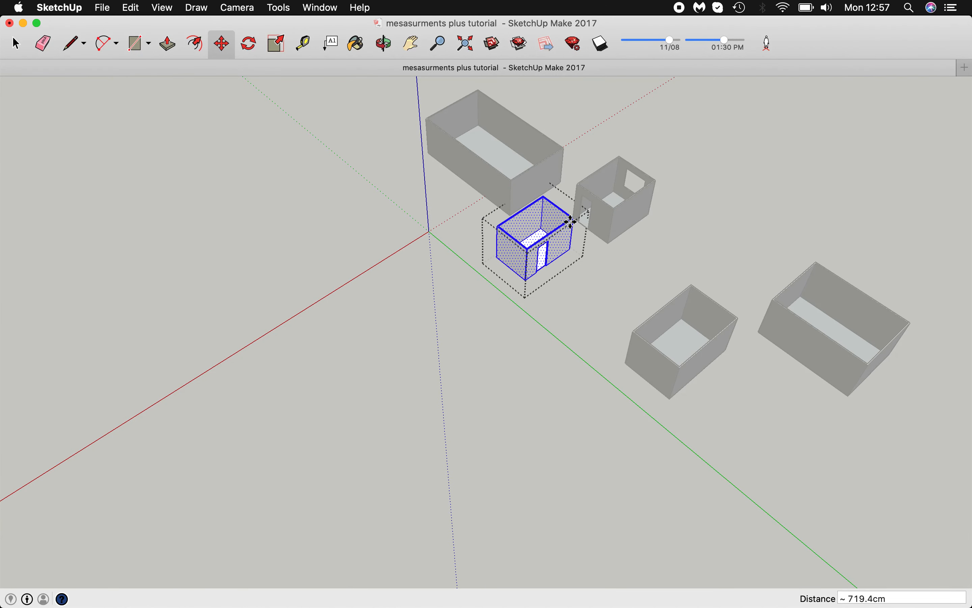
{"action": "left_click", "coordinate": [221, 44]}
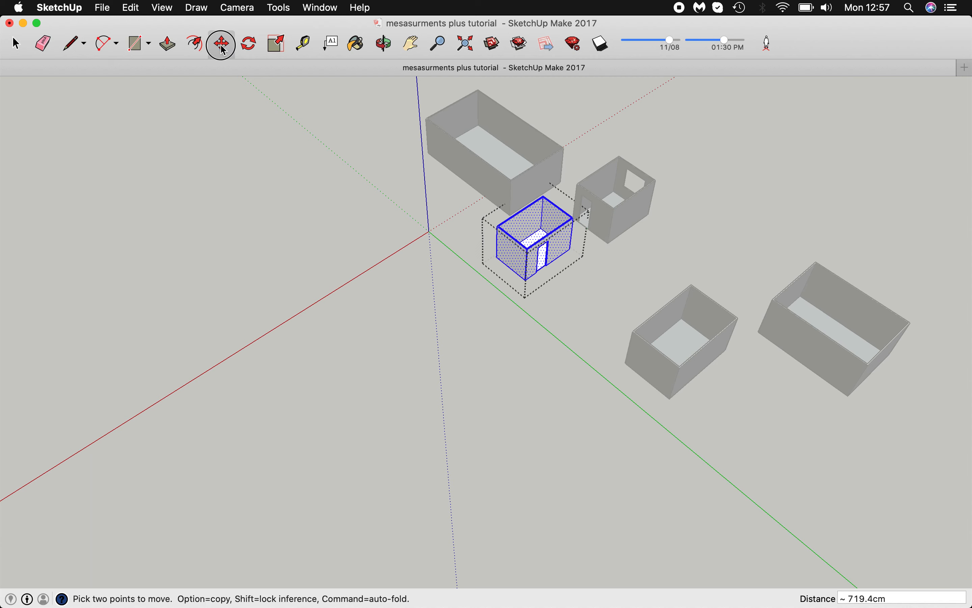
- Rotate the small doorway room's geometry 270 degrees in the horizontal plane about a point inside the room
{"action": "left_click", "coordinate": [249, 44]}
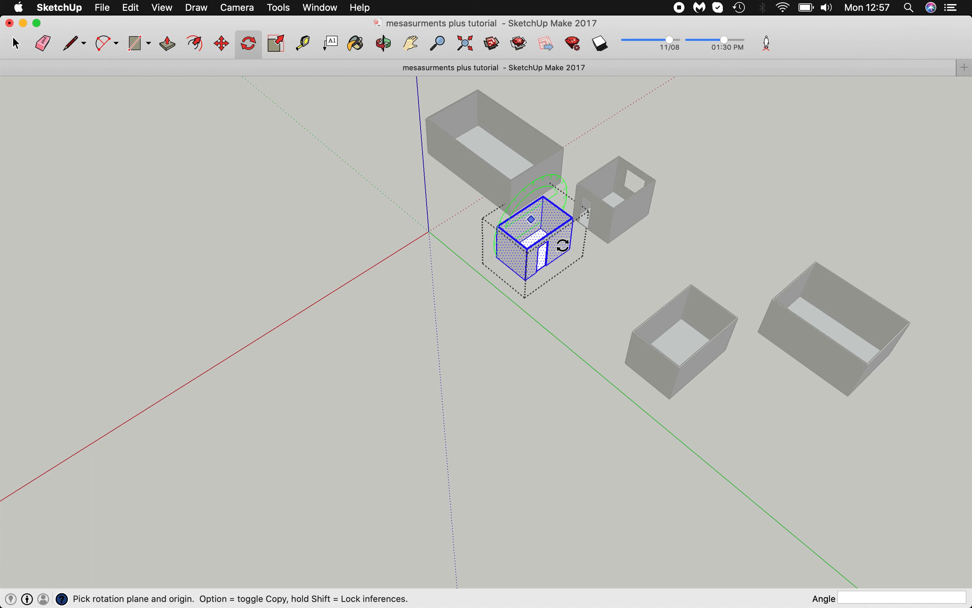
{"action": "left_click", "coordinate": [542, 229]}
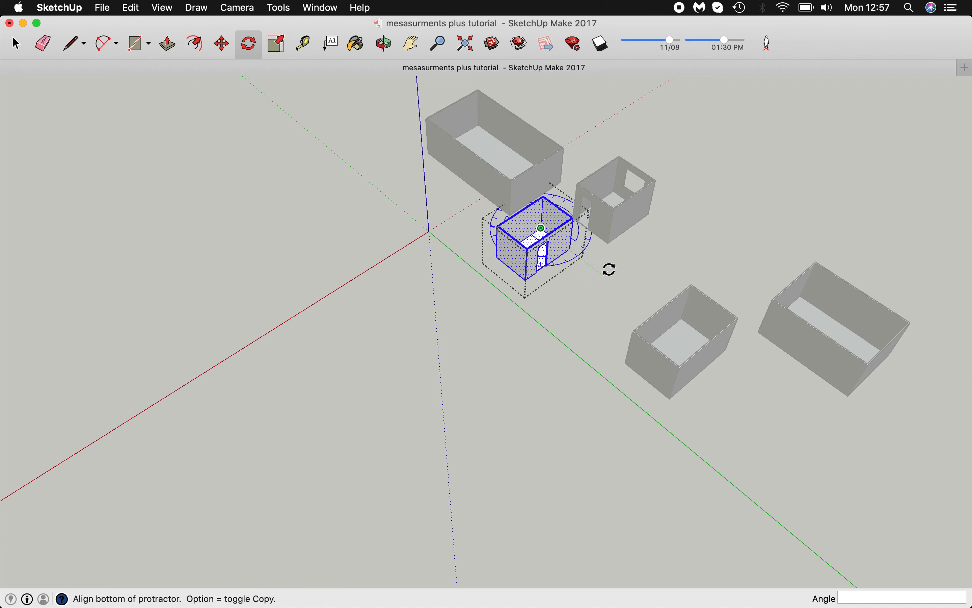
{"action": "left_click", "coordinate": [607, 266]}
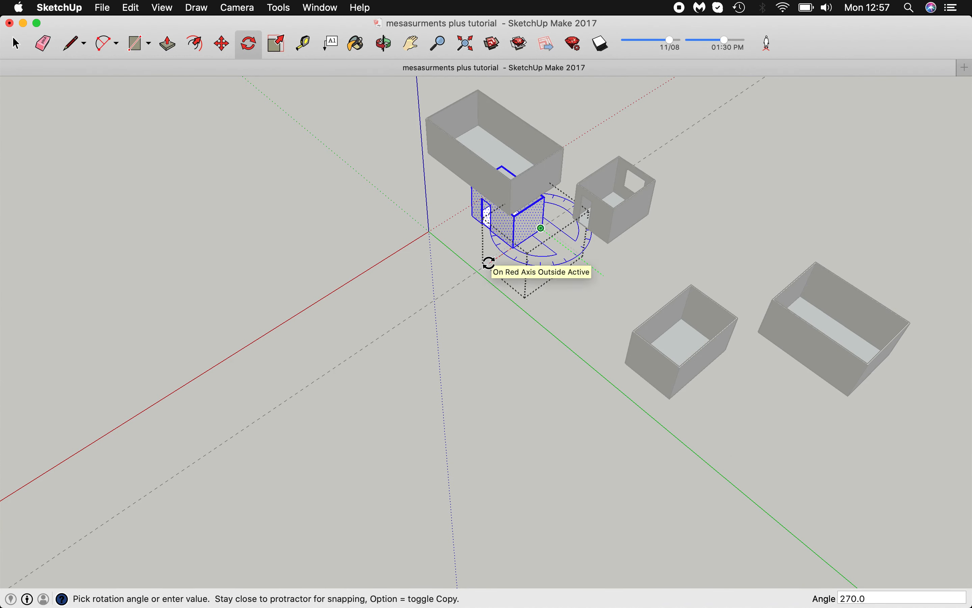
{"action": "key", "text": "Escape"}
- Move the rotated geometry about 491 cm clear of the large room and leave the group
{"action": "left_click", "coordinate": [222, 44]}
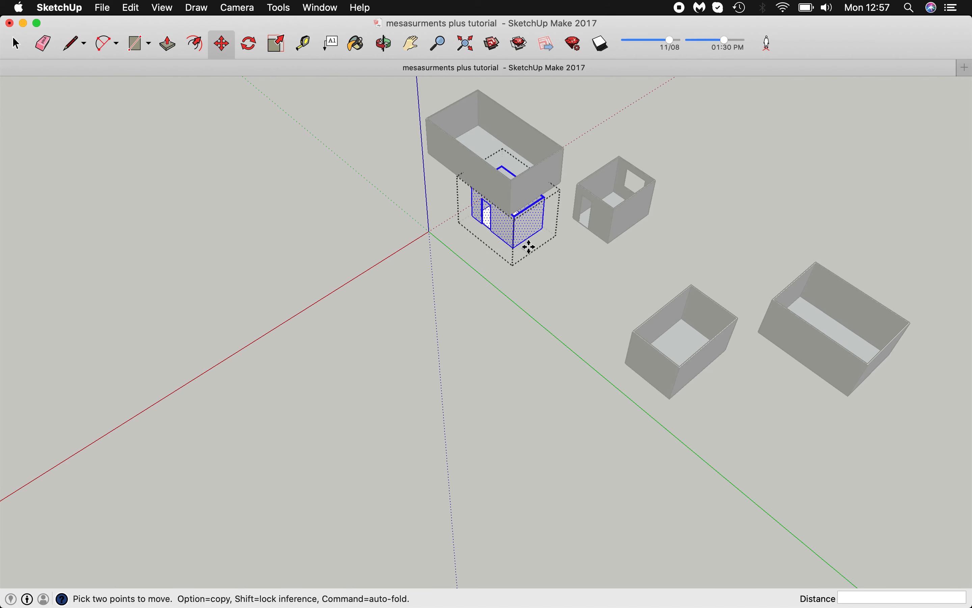
{"action": "left_click", "coordinate": [518, 244]}
{"action": "left_click", "coordinate": [576, 299]}
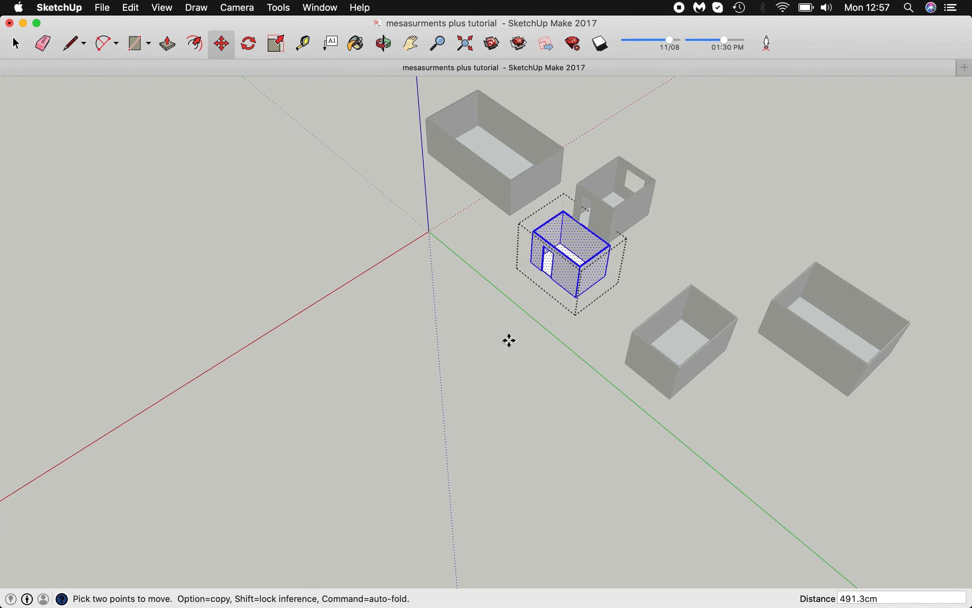
{"action": "left_click", "coordinate": [16, 44]}
{"action": "left_click", "coordinate": [408, 228]}
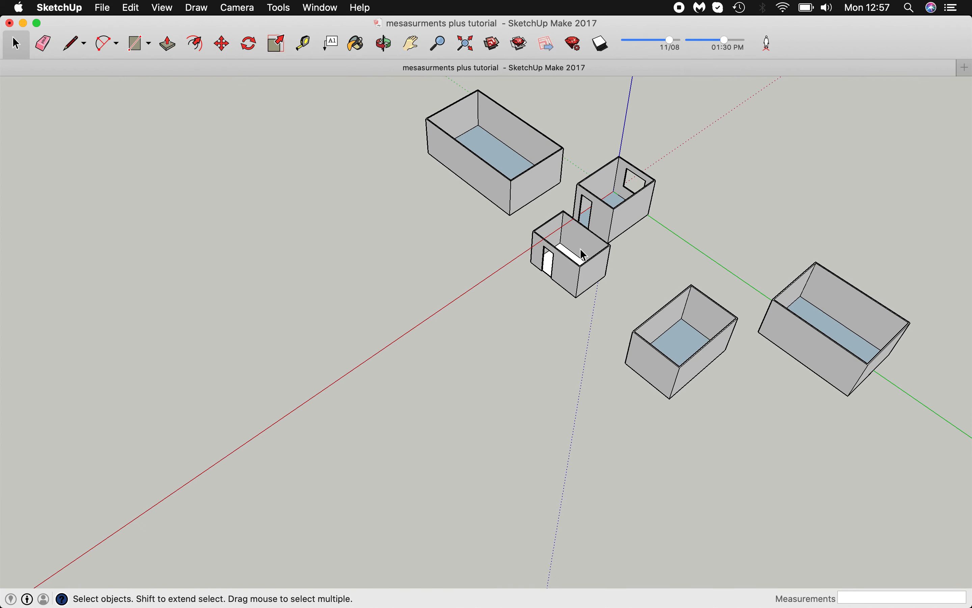
- Move the small doorway room by its upper outer corner about 469 cm onto the adjoining upper corner of the room with the window
{"action": "left_click", "coordinate": [222, 43]}
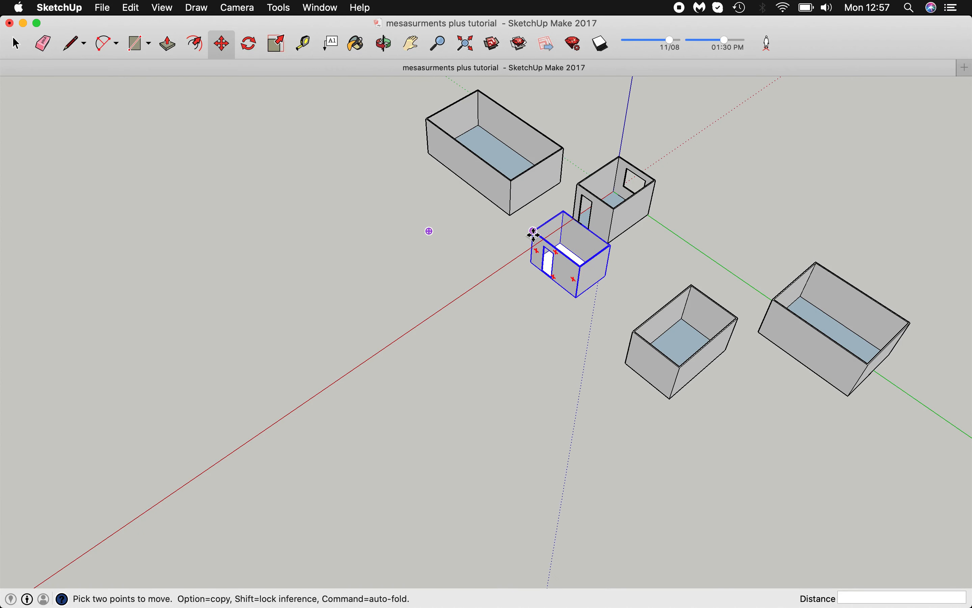
{"action": "scroll", "coordinate": [535, 233], "scroll_direction": "up", "scroll_amount": 5}
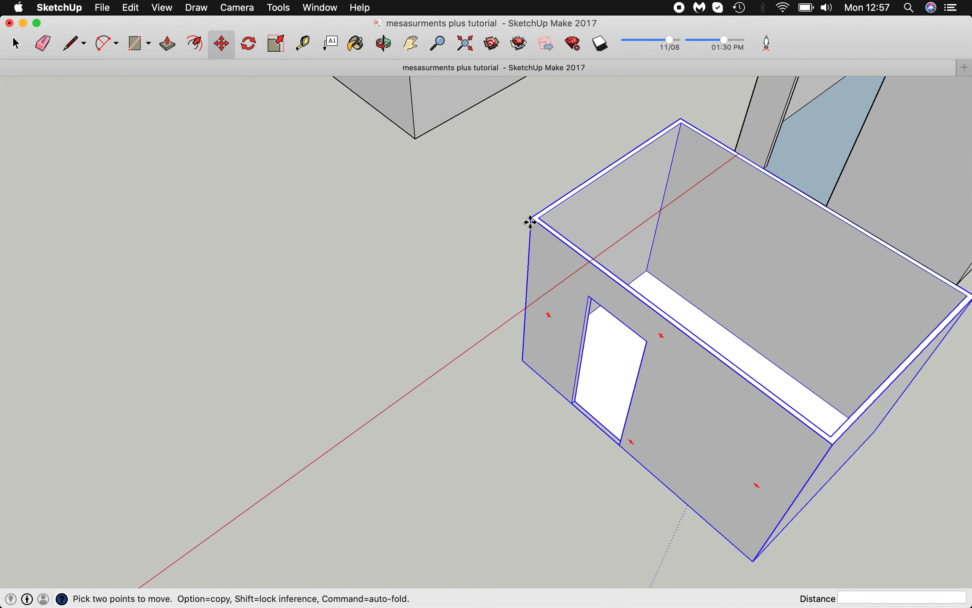
{"action": "scroll", "coordinate": [531, 222], "scroll_direction": "down", "scroll_amount": 5}
{"action": "left_click", "coordinate": [530, 222]}
{"action": "left_click", "coordinate": [662, 185]}
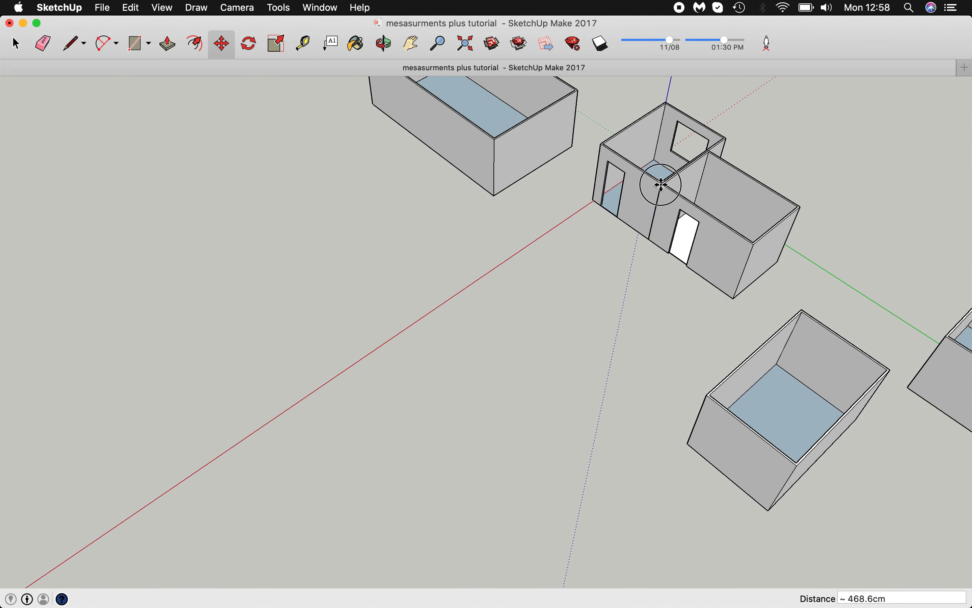
- Open the two joined rooms' groups in turn to check that they are still separate, then leave group editing
{"action": "left_click", "coordinate": [19, 55]}
{"action": "left_click", "coordinate": [640, 220]}
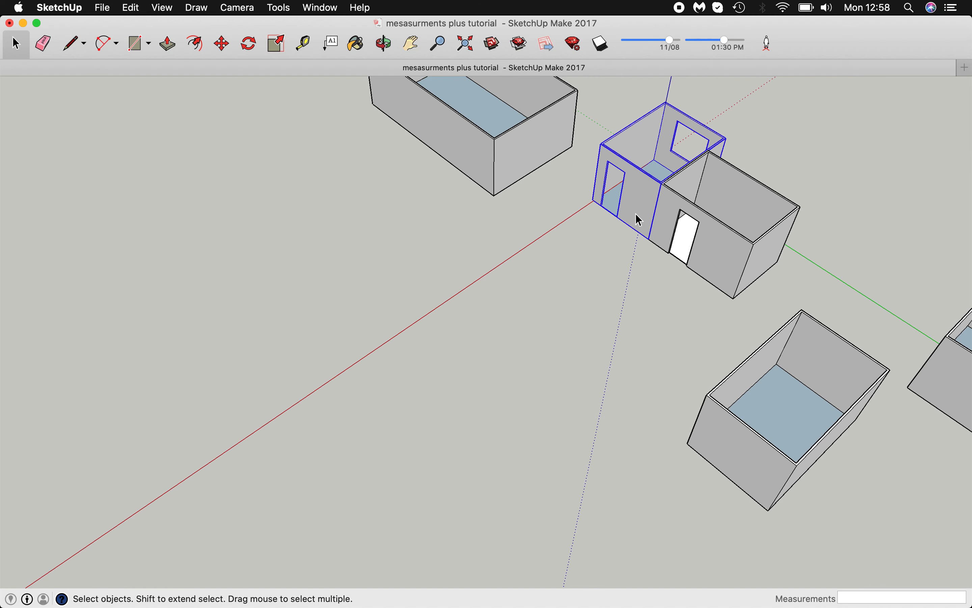
{"action": "double_click", "coordinate": [663, 211]}
{"action": "double_click", "coordinate": [621, 182]}
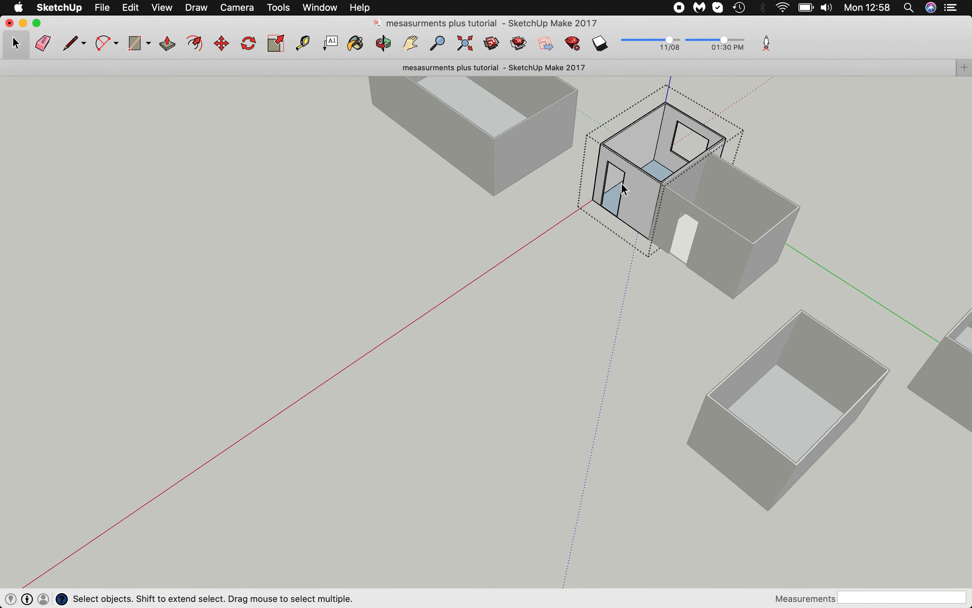
{"action": "double_click", "coordinate": [681, 220]}
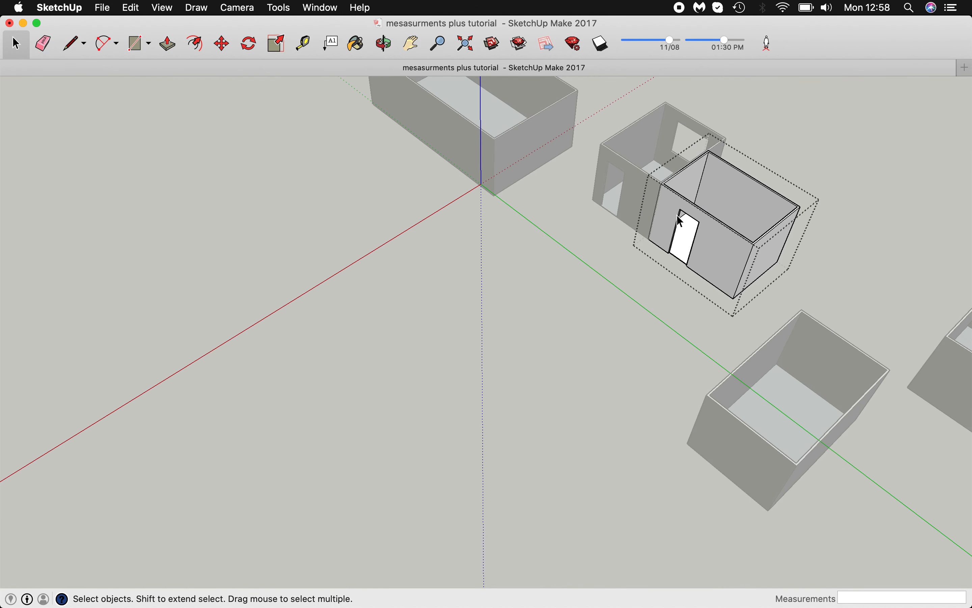
{"action": "double_click", "coordinate": [633, 194]}
{"action": "left_click", "coordinate": [592, 277]}
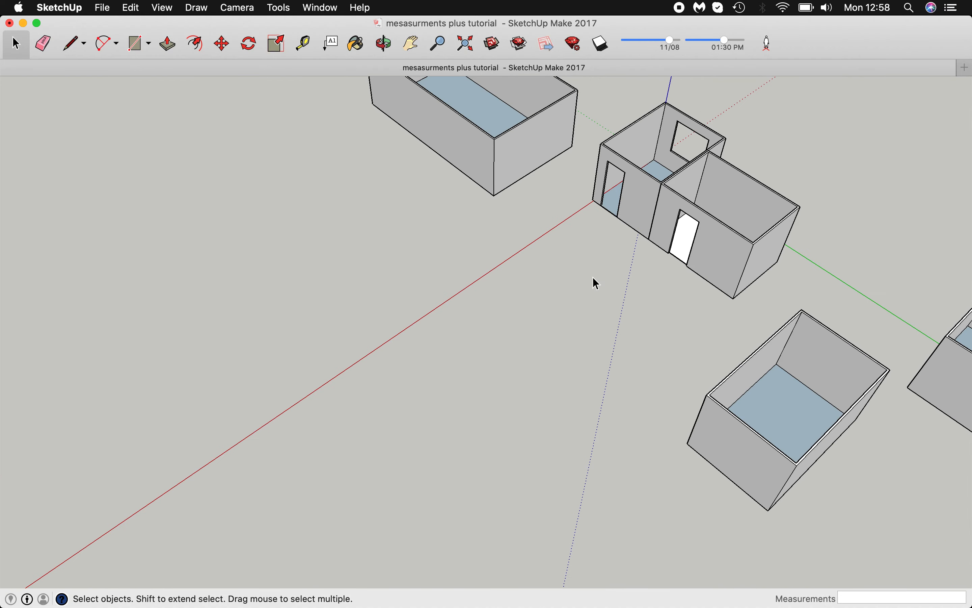
{"action": "left_click", "coordinate": [414, 45]}
{"action": "left_click_drag", "start_coordinate": [479, 220], "coordinate": [356, 312]}
{"action": "left_click", "coordinate": [17, 44]}
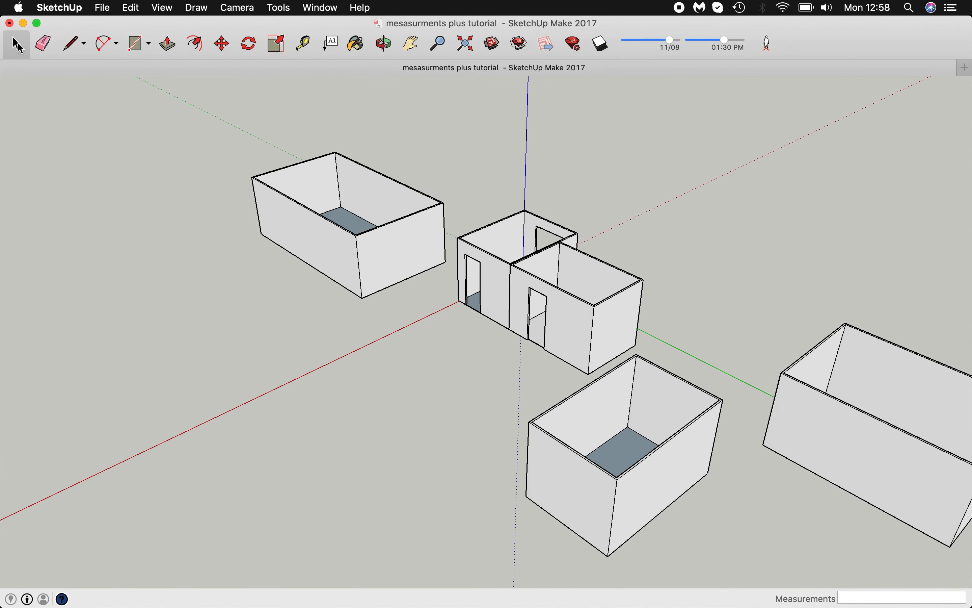
{"action": "double_click", "coordinate": [332, 249]}
{"action": "left_click", "coordinate": [332, 250]}
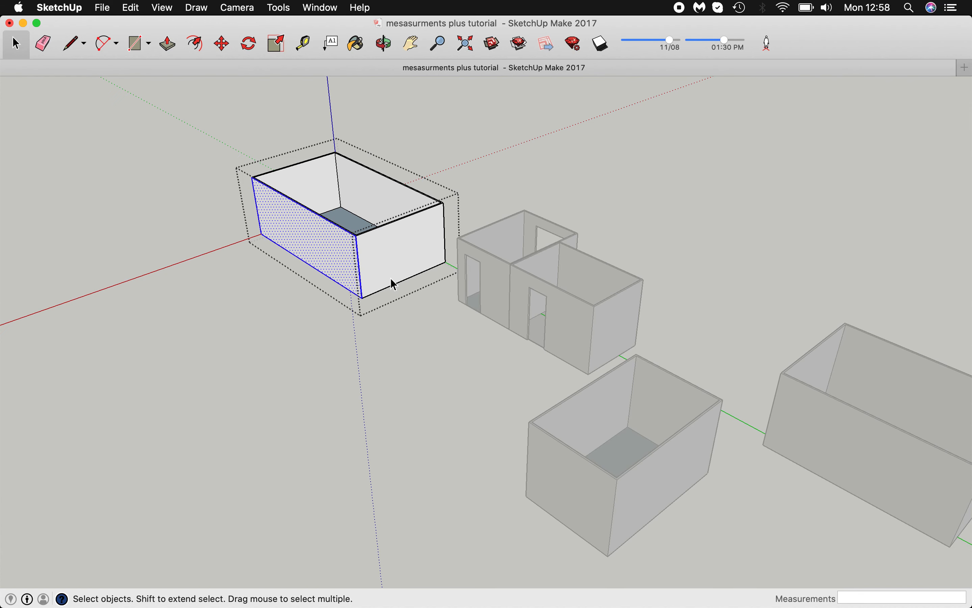
{"action": "left_click", "coordinate": [141, 45]}
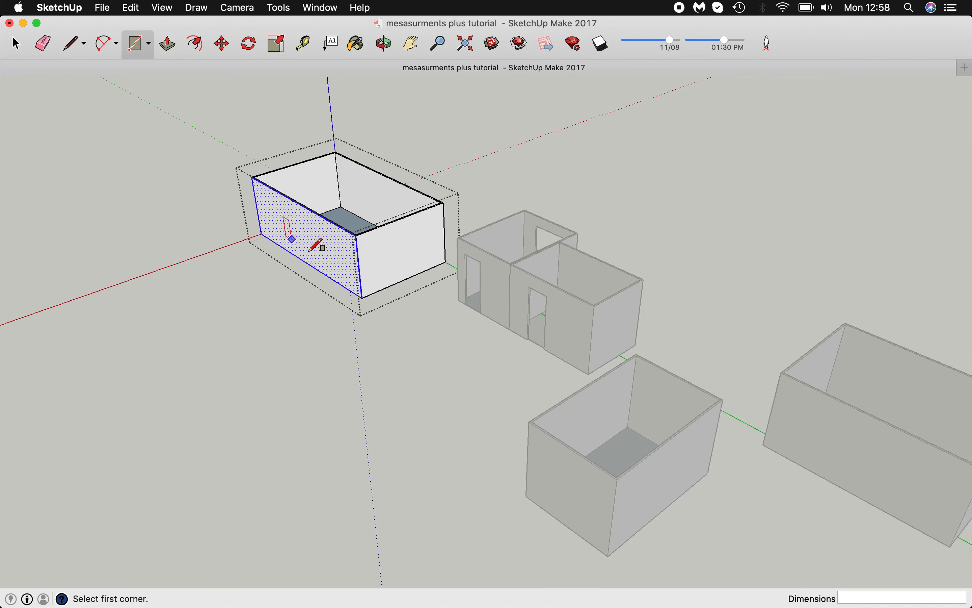
{"action": "left_click", "coordinate": [304, 43]}
{"action": "scroll", "coordinate": [290, 254], "scroll_direction": "up", "scroll_amount": 2}
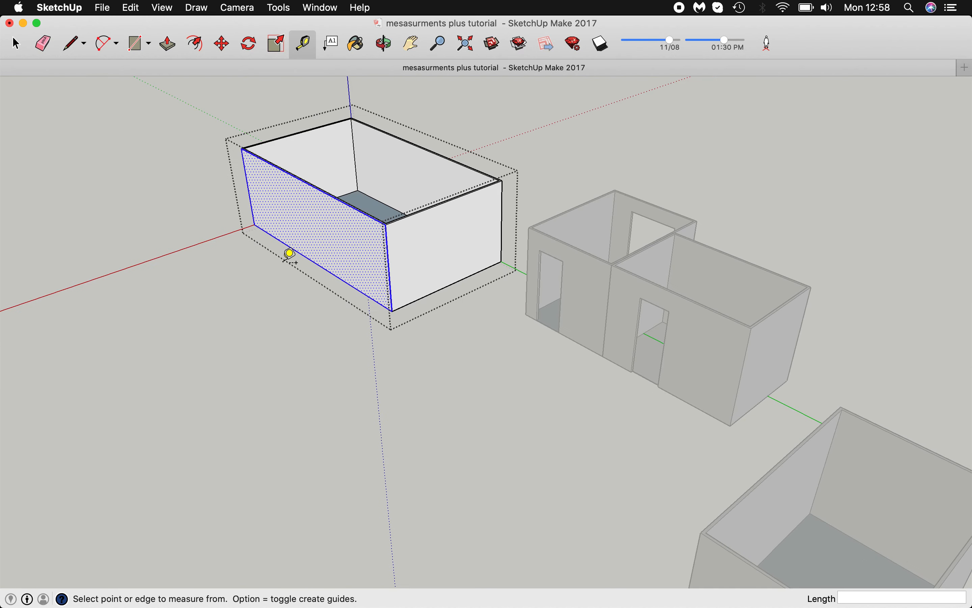
- Open the window room's group and measure its doorway's width and height with the Tape Measure
{"action": "left_click", "coordinate": [15, 44]}
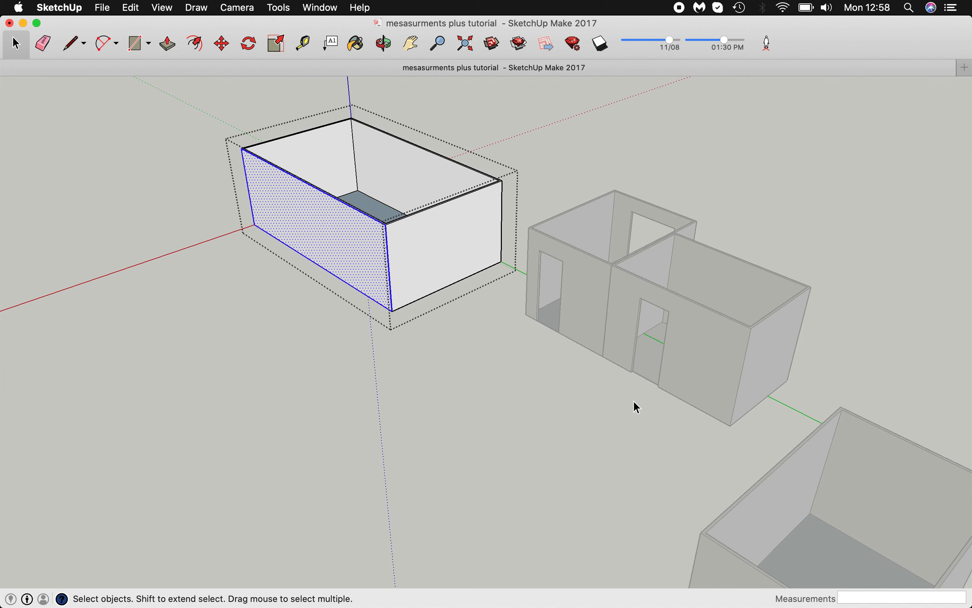
{"action": "double_click", "coordinate": [555, 289]}
{"action": "left_click", "coordinate": [301, 47]}
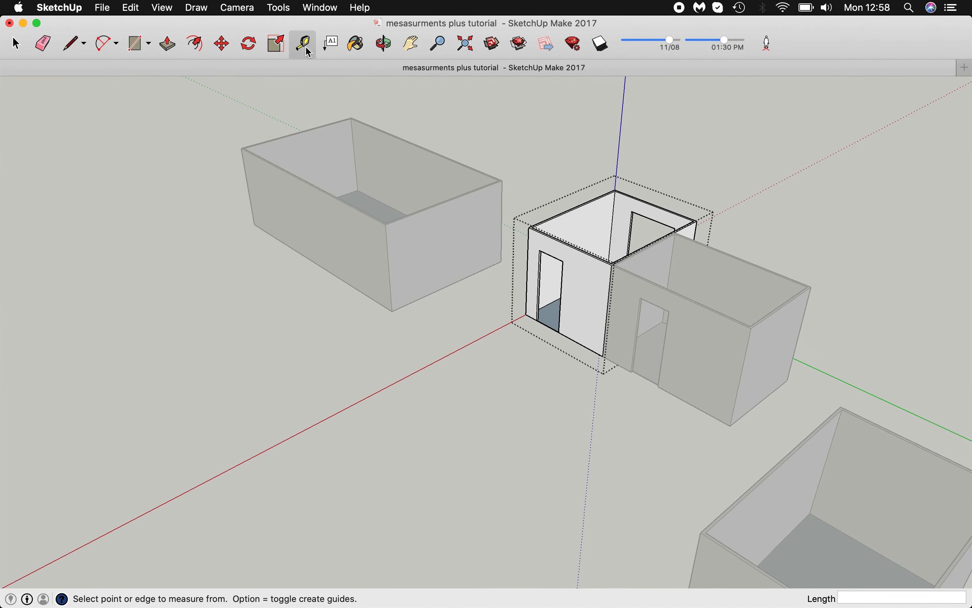
{"action": "left_click", "coordinate": [539, 264]}
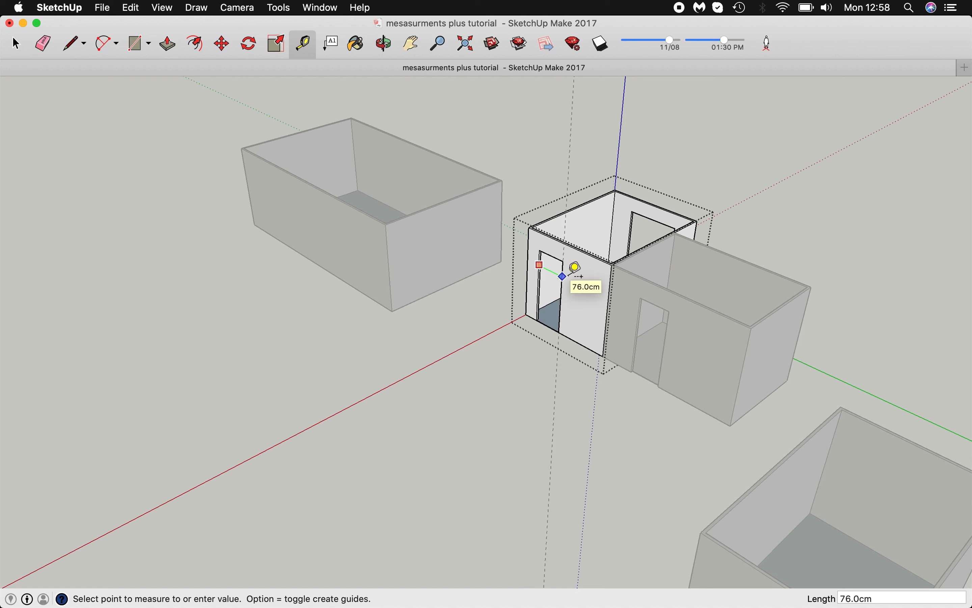
{"action": "left_click", "coordinate": [576, 268]}
{"action": "left_click", "coordinate": [548, 325]}
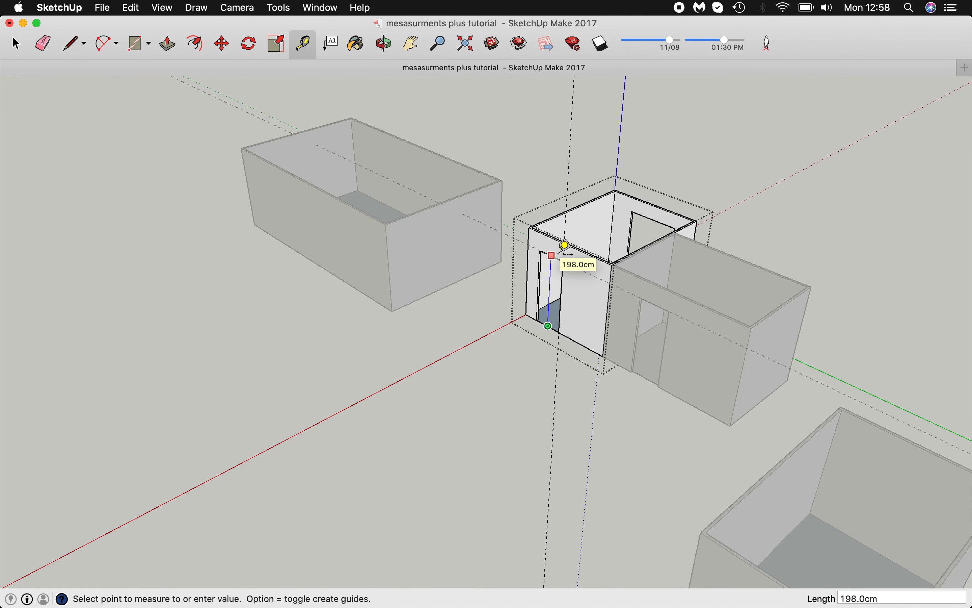
{"action": "left_click", "coordinate": [565, 245]}
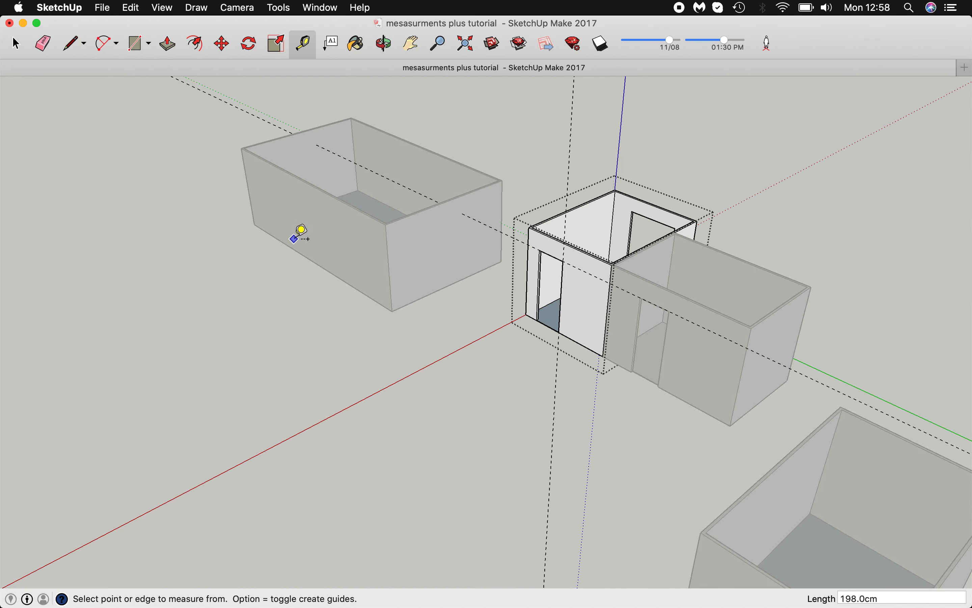
- Open the large room's group and place a horizontal guide 198 cm above the bottom edge of its long front wall
{"action": "left_click", "coordinate": [18, 46]}
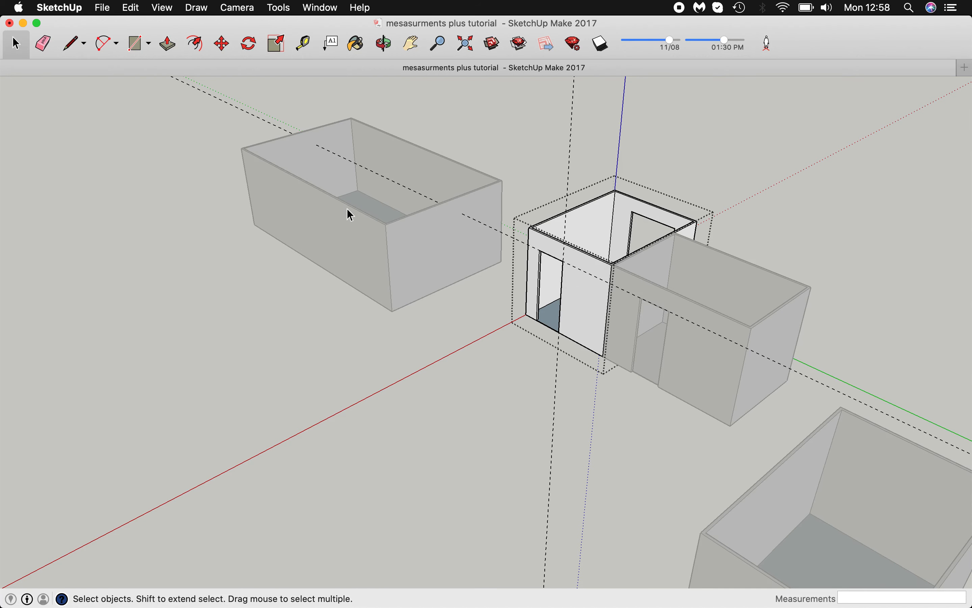
{"action": "double_click", "coordinate": [344, 227]}
{"action": "left_click", "coordinate": [303, 44]}
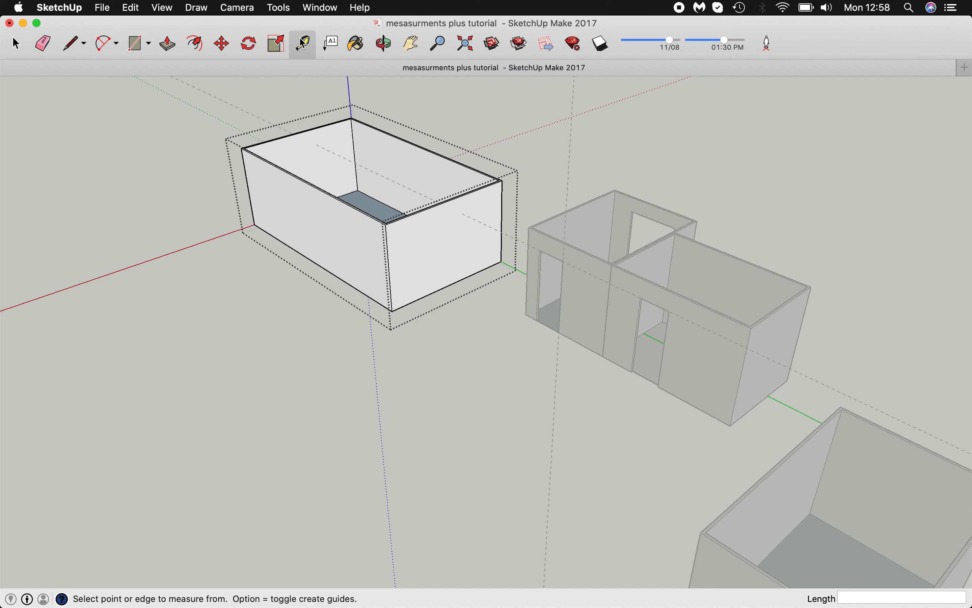
{"action": "left_click", "coordinate": [281, 240]}
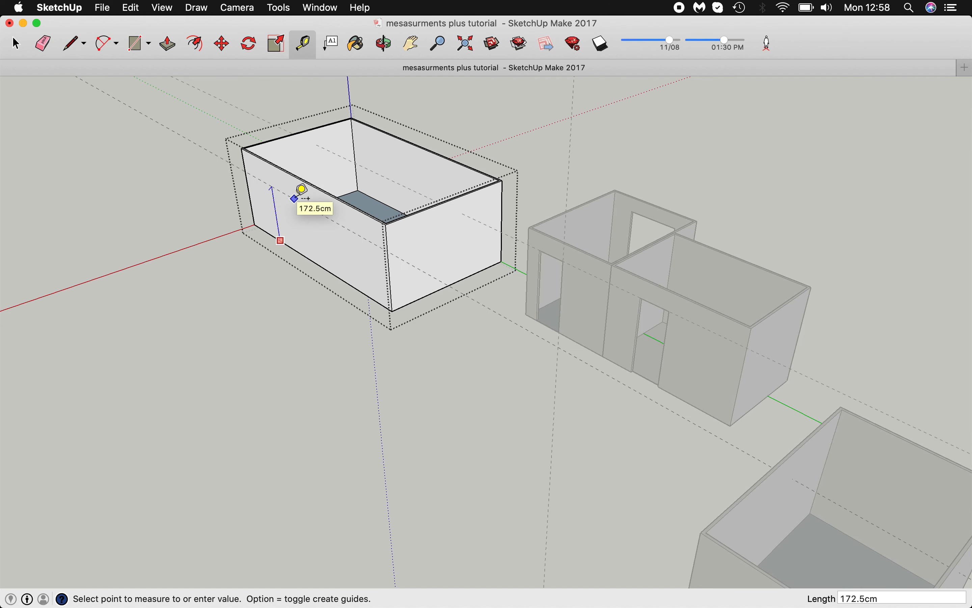
{"action": "left_click", "coordinate": [297, 197]}
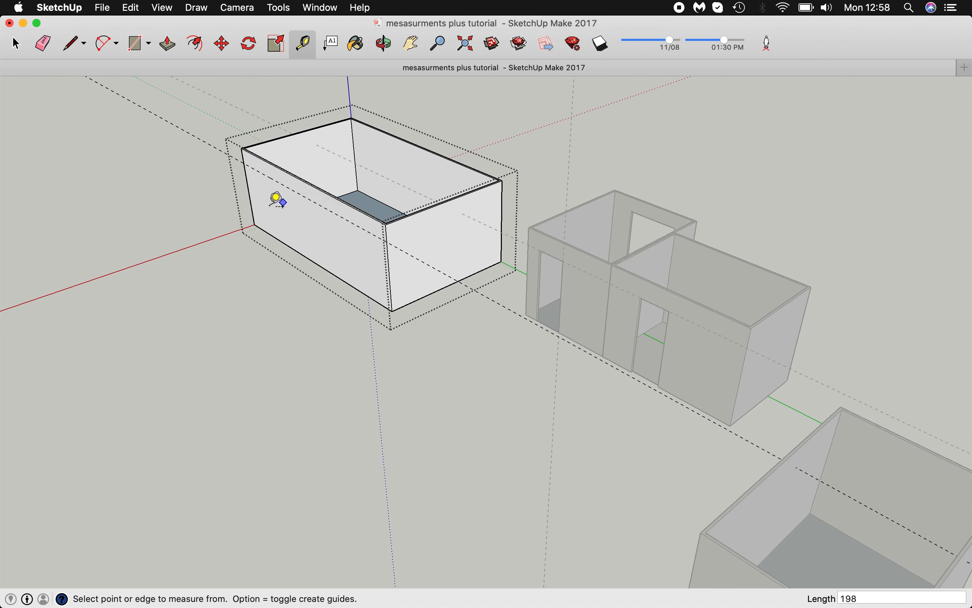
- Place two vertical guides on the large room's long front wall, about 395 cm from its far end edge and 76 cm further along
{"action": "left_click", "coordinate": [252, 196]}
{"action": "left_click", "coordinate": [257, 199]}
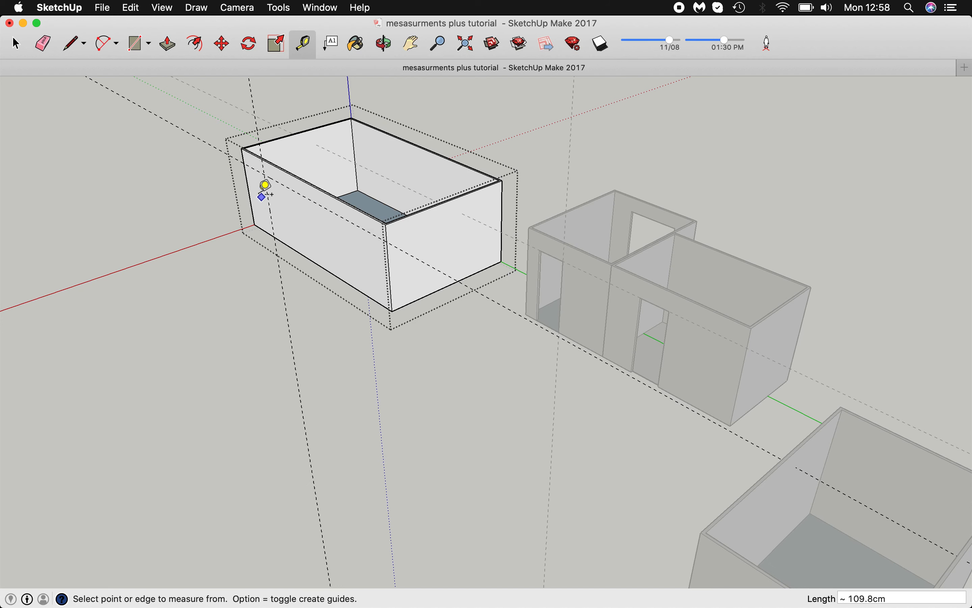
{"action": "left_click", "coordinate": [249, 186]}
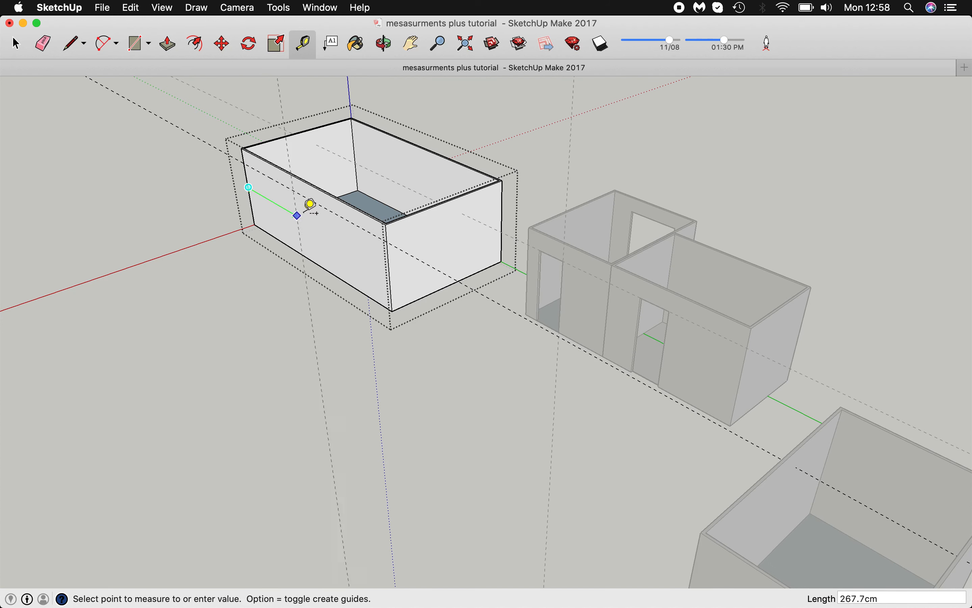
{"action": "left_click", "coordinate": [330, 218]}
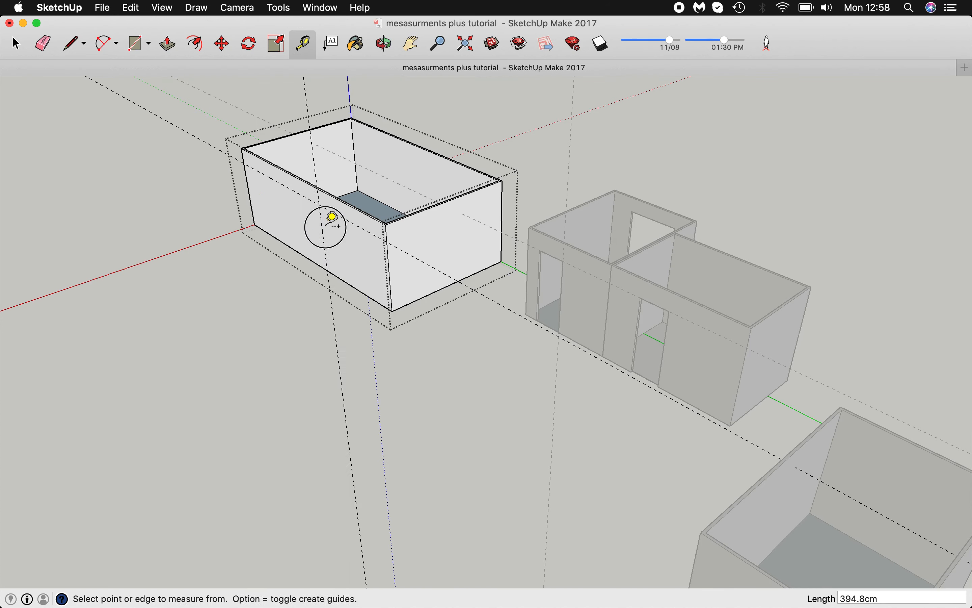
{"action": "left_click", "coordinate": [325, 243]}
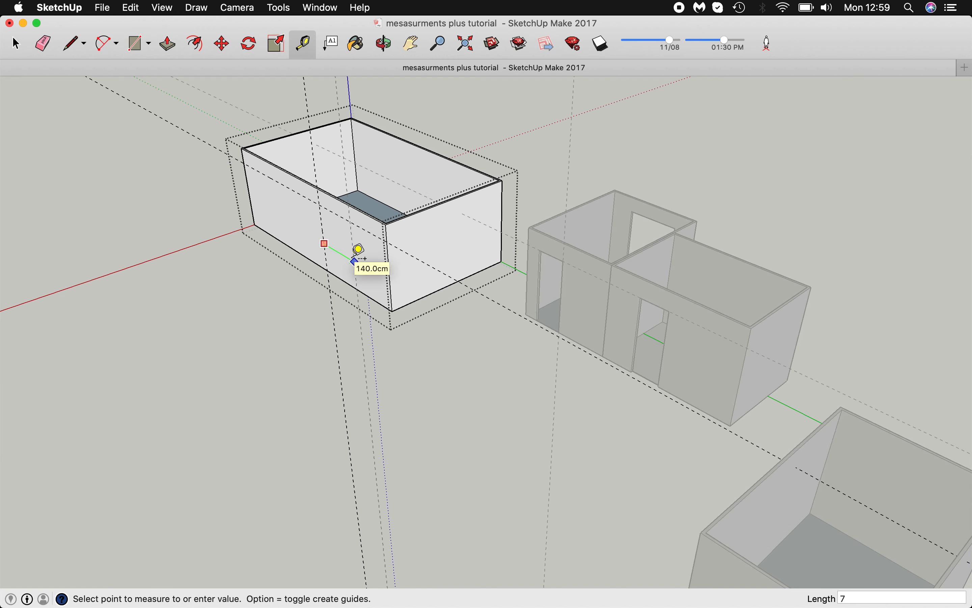
{"action": "key", "text": "Return"}
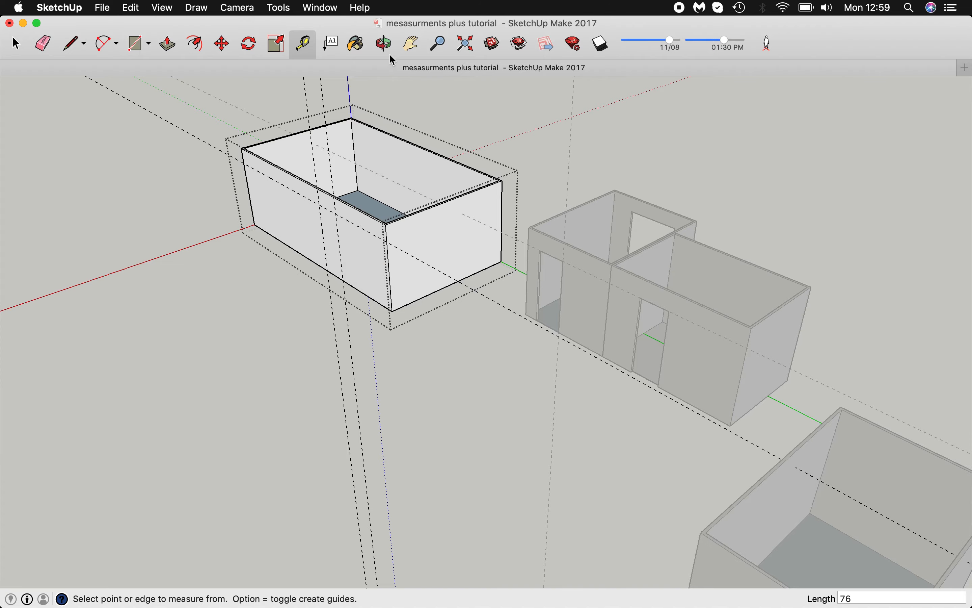
- Draw a 198 x 76 cm doorway rectangle on the large room's front wall between the guides, down to the bottom edge
{"action": "left_click", "coordinate": [384, 43]}
{"action": "left_click_drag", "start_coordinate": [217, 224], "coordinate": [476, 150]}
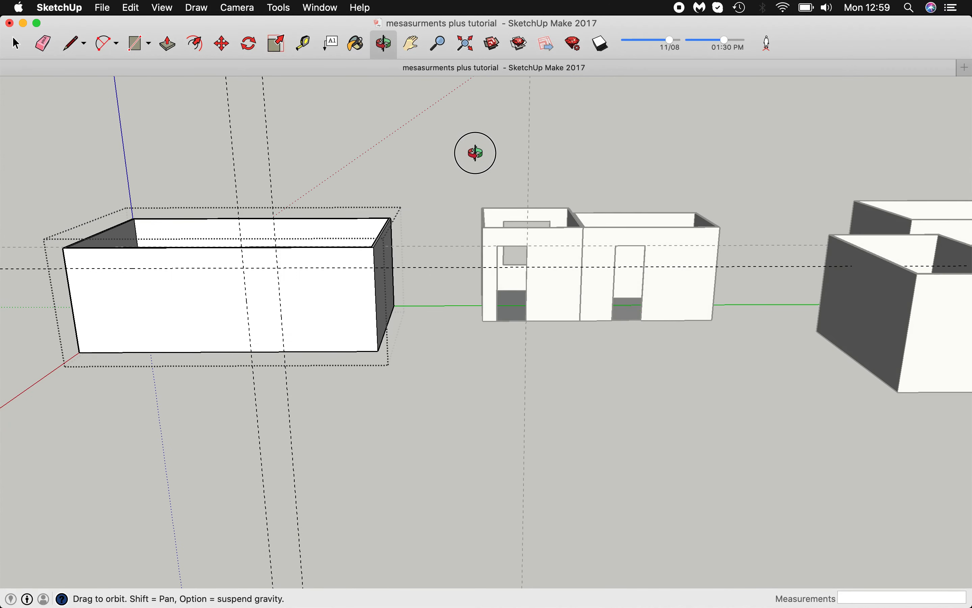
{"action": "left_click", "coordinate": [139, 45]}
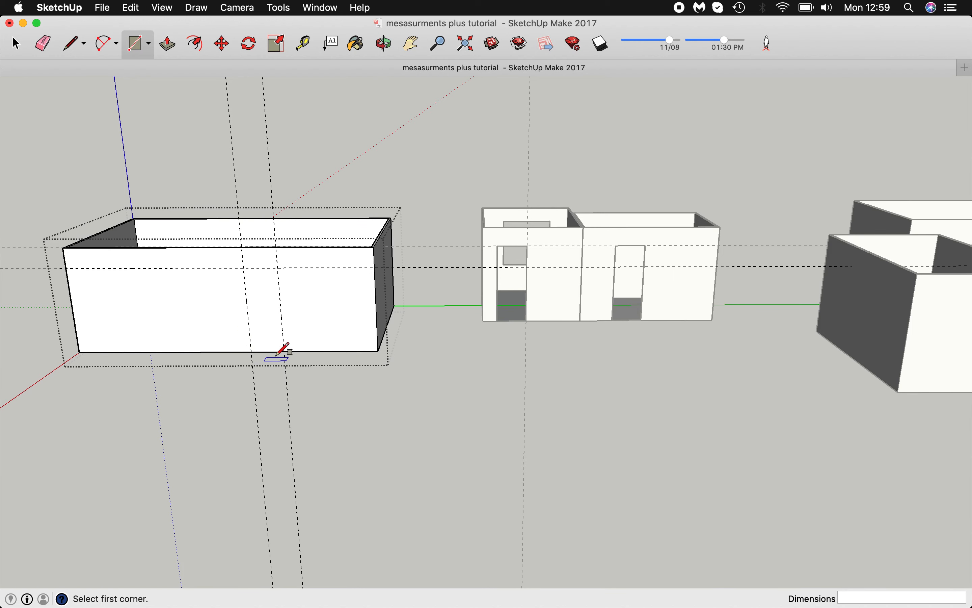
{"action": "left_click", "coordinate": [244, 268]}
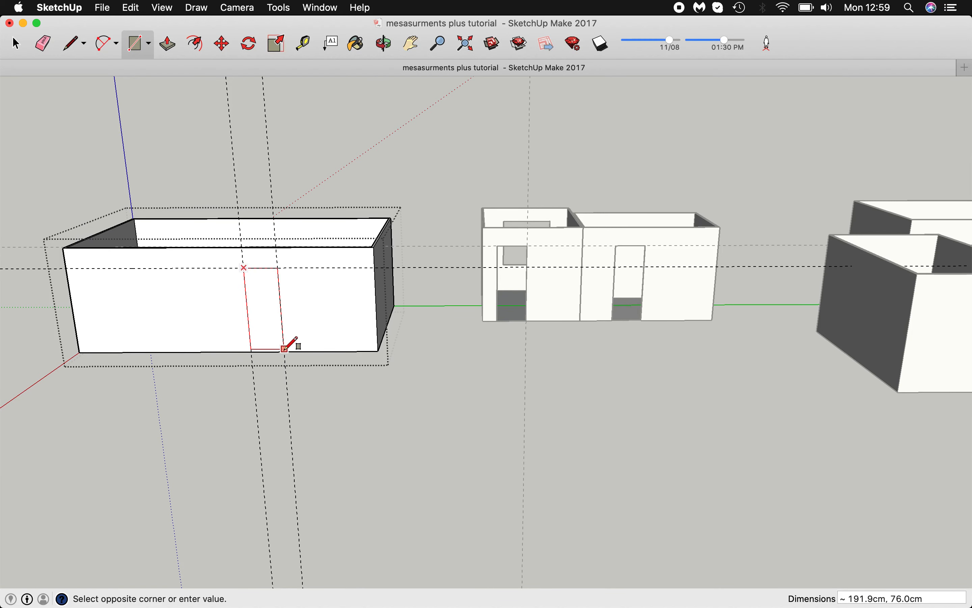
{"action": "scroll", "coordinate": [285, 349], "scroll_direction": "up", "scroll_amount": 3}
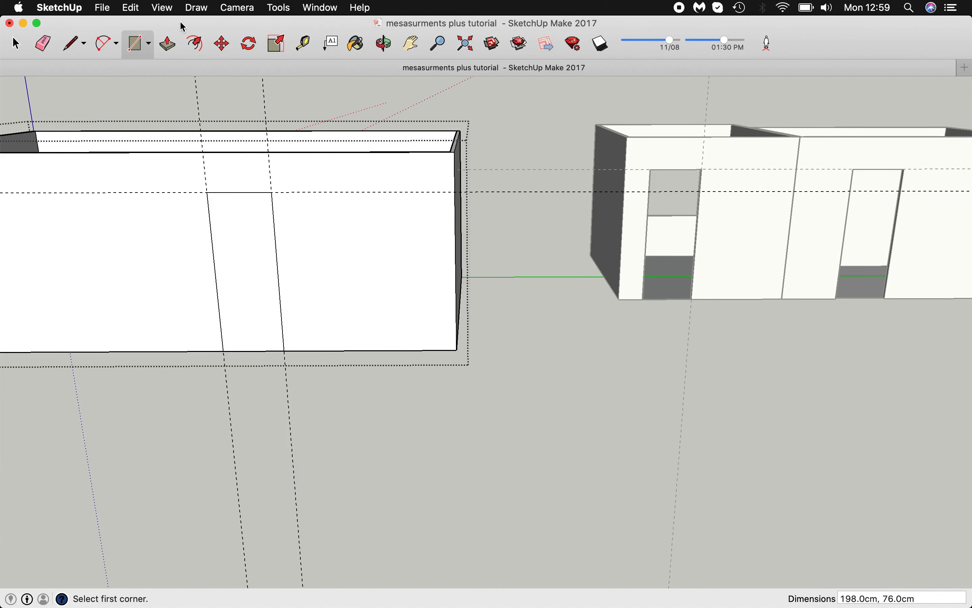
- Push the doorway rectangle on the large room's front wall 5 cm through to cut the opening
{"action": "left_click", "coordinate": [168, 43]}
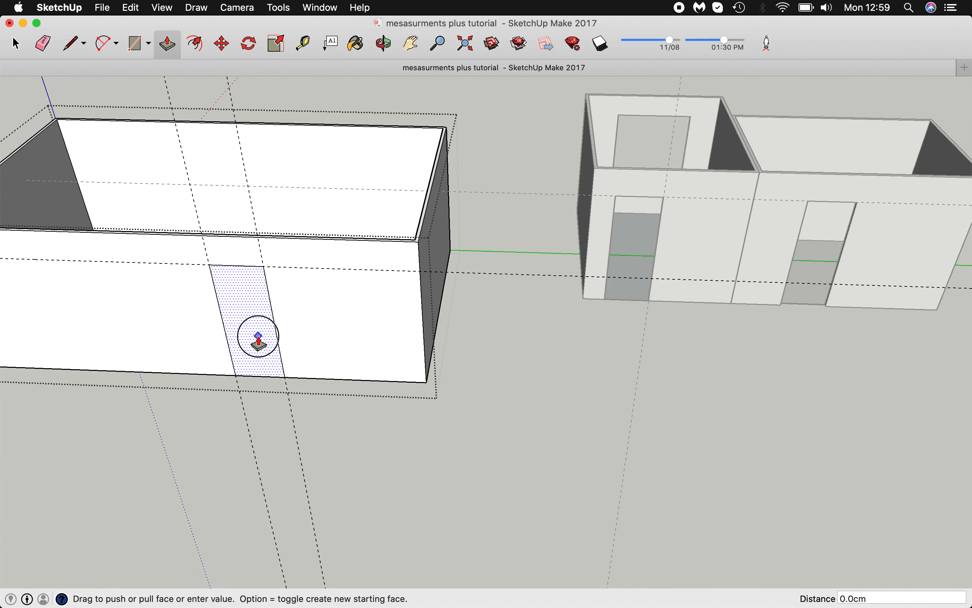
{"action": "left_click", "coordinate": [264, 282]}
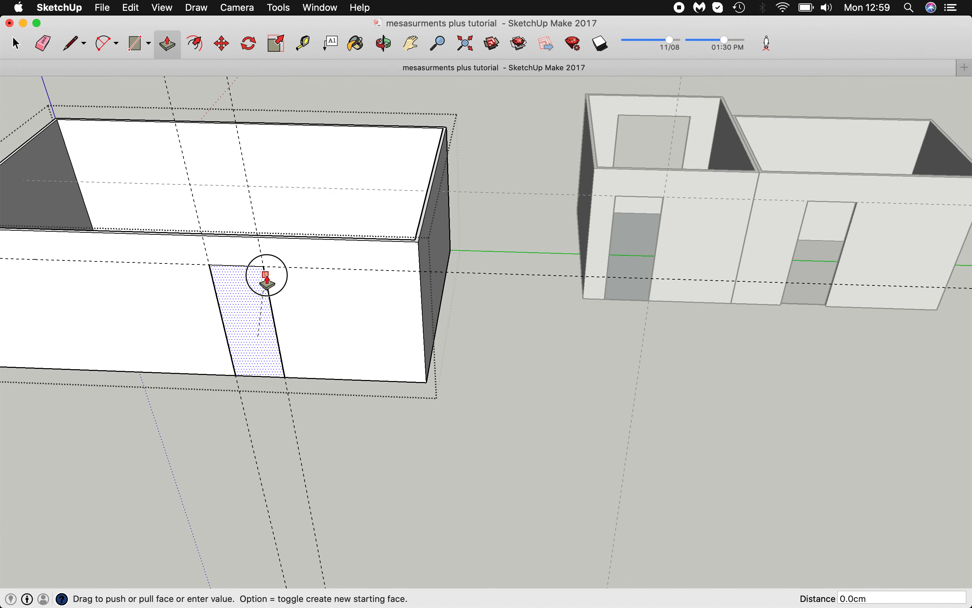
{"action": "left_click", "coordinate": [318, 239]}
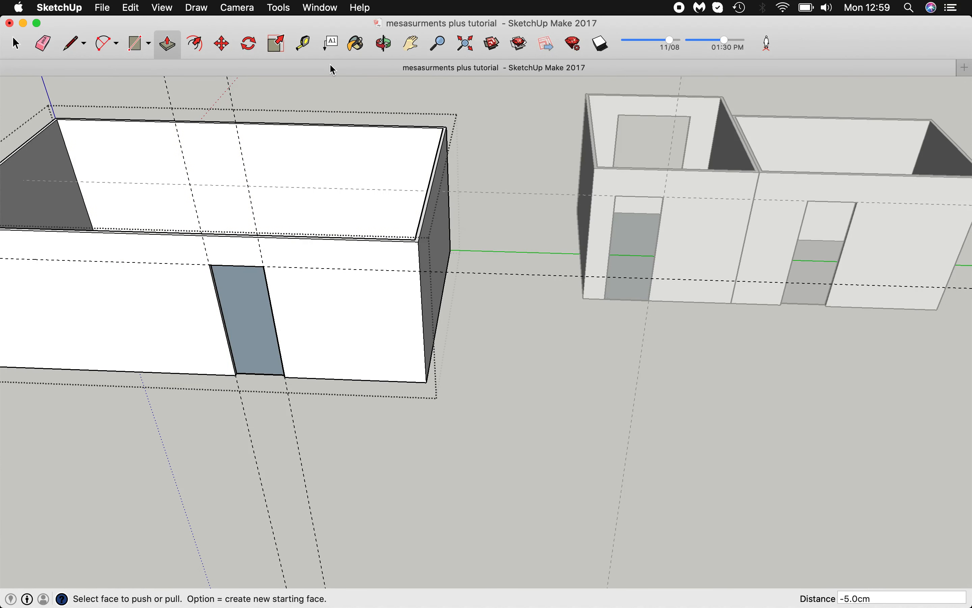
- Select all the geometry in the large room's group and rotate it 180 degrees on the ground plane
{"action": "left_click", "coordinate": [393, 56]}
{"action": "left_click_drag", "start_coordinate": [241, 201], "coordinate": [268, 235]}
{"action": "left_click_drag", "start_coordinate": [342, 116], "coordinate": [319, 195]}
{"action": "key", "text": "space"}
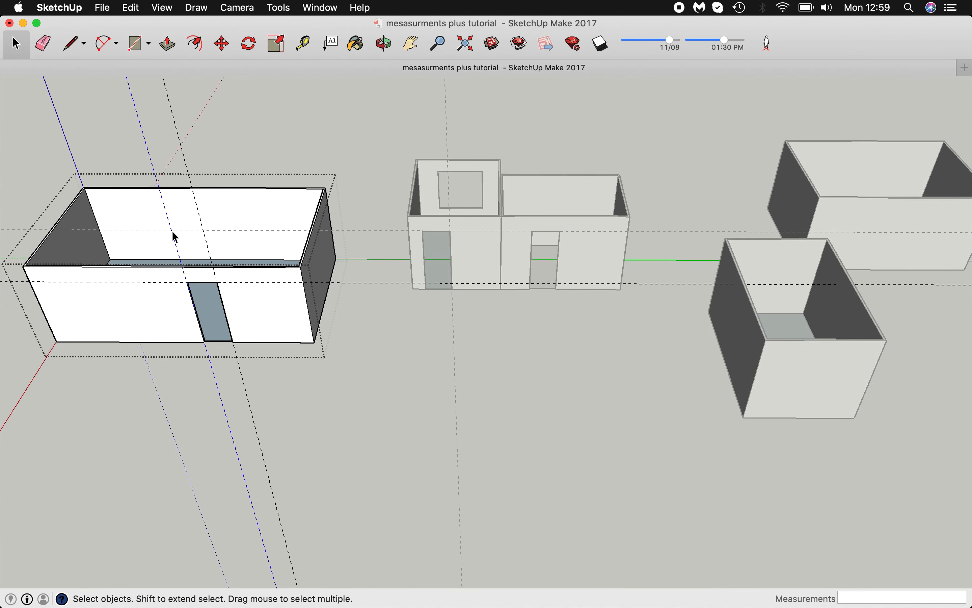
{"action": "triple_click", "coordinate": [144, 214]}
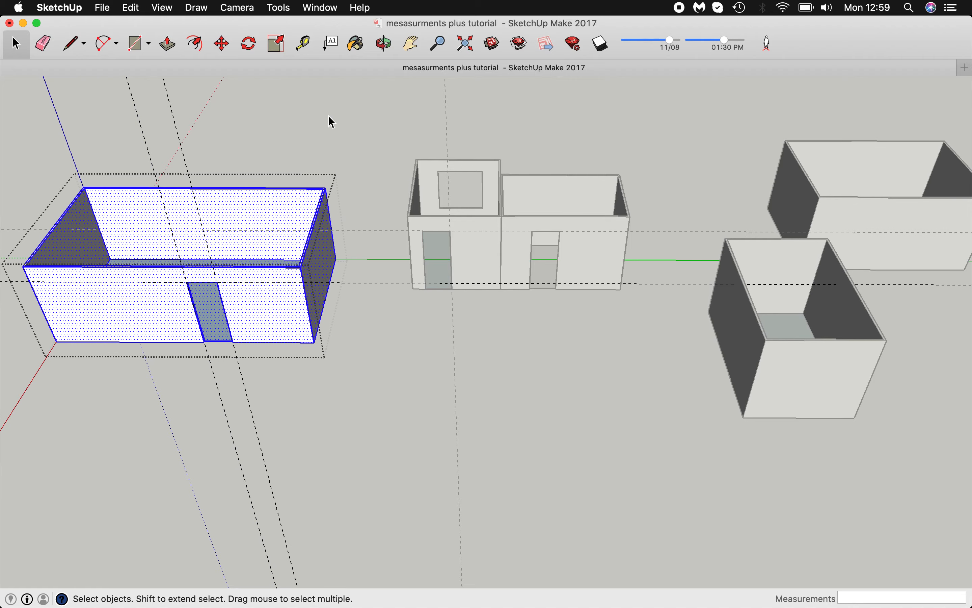
{"action": "left_click", "coordinate": [249, 47]}
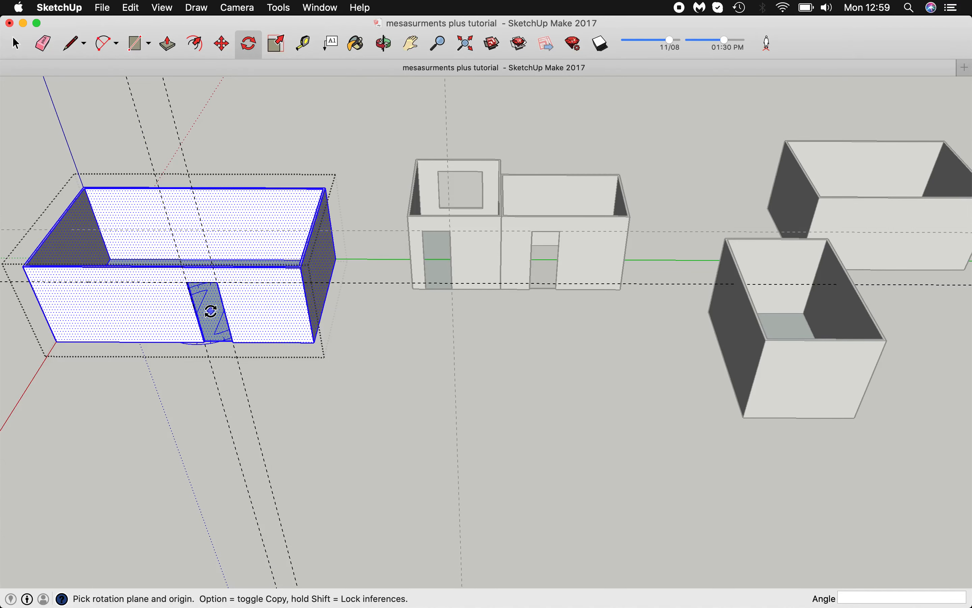
{"action": "left_click", "coordinate": [376, 316]}
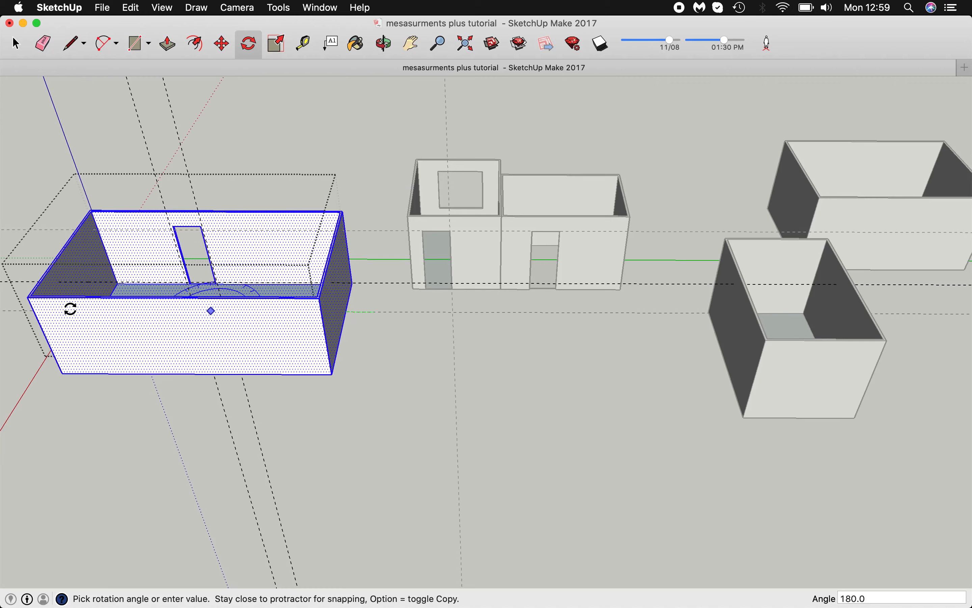
{"action": "left_click", "coordinate": [71, 314]}
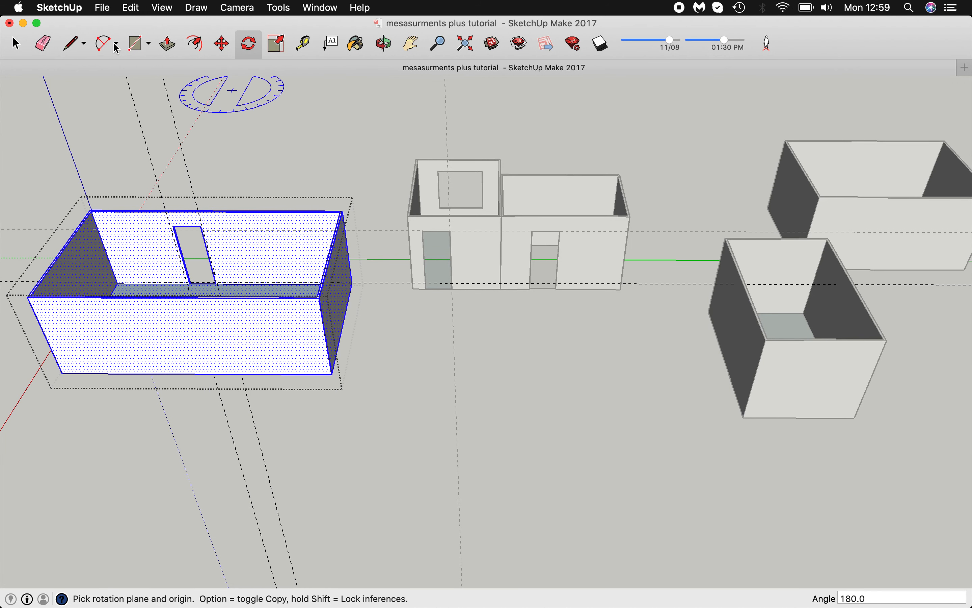
- Move the large room by its doorway's top corner onto the matching corner of the window room's doorway
{"action": "left_click", "coordinate": [222, 44]}
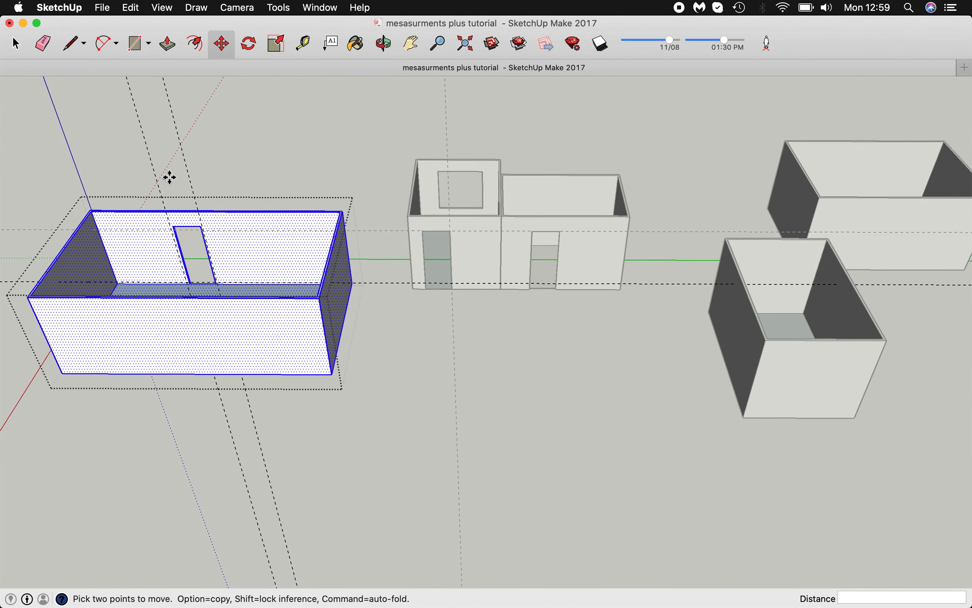
{"action": "left_click", "coordinate": [174, 228]}
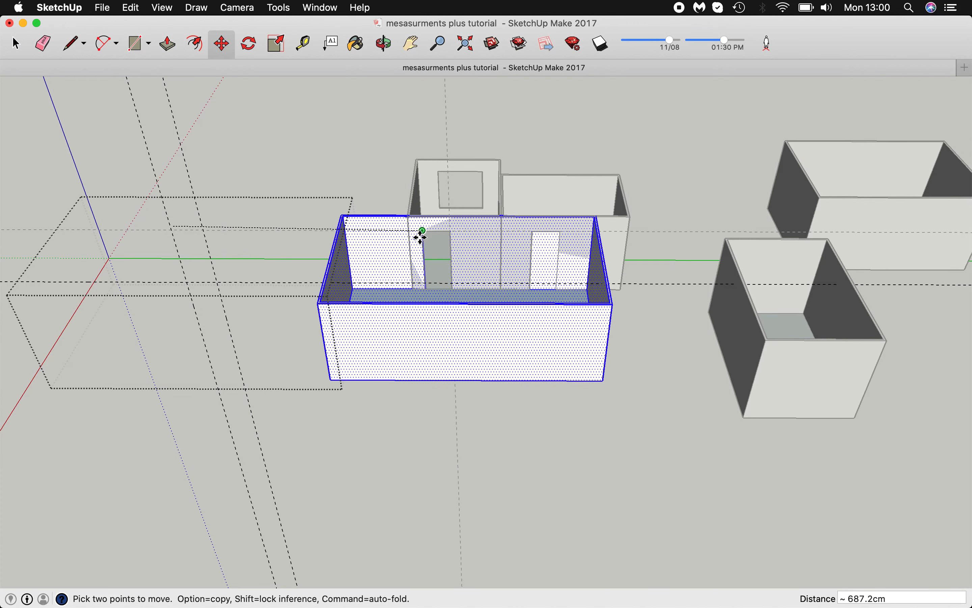
{"action": "scroll", "coordinate": [422, 237], "scroll_direction": "up", "scroll_amount": 5}
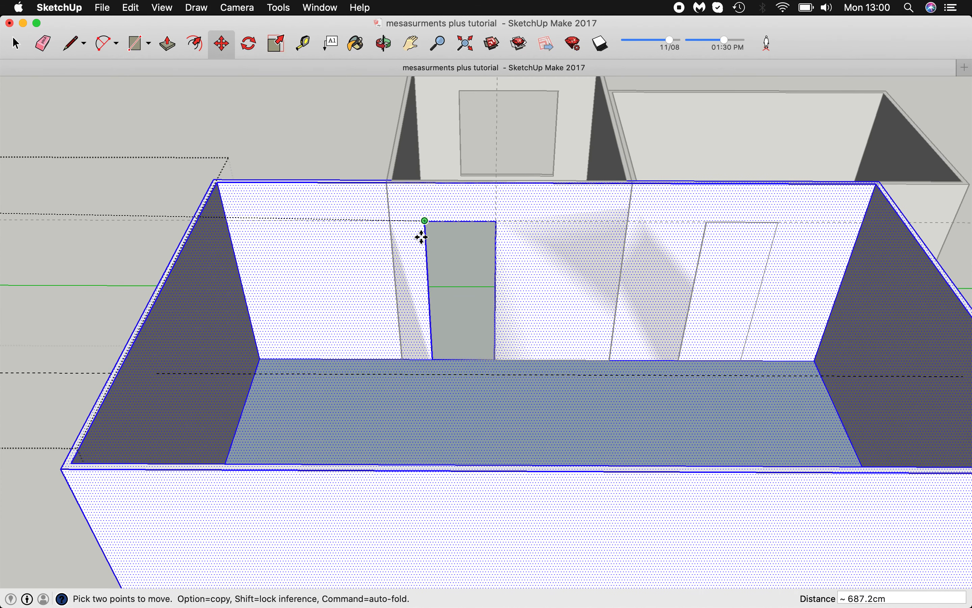
{"action": "left_click", "coordinate": [422, 237]}
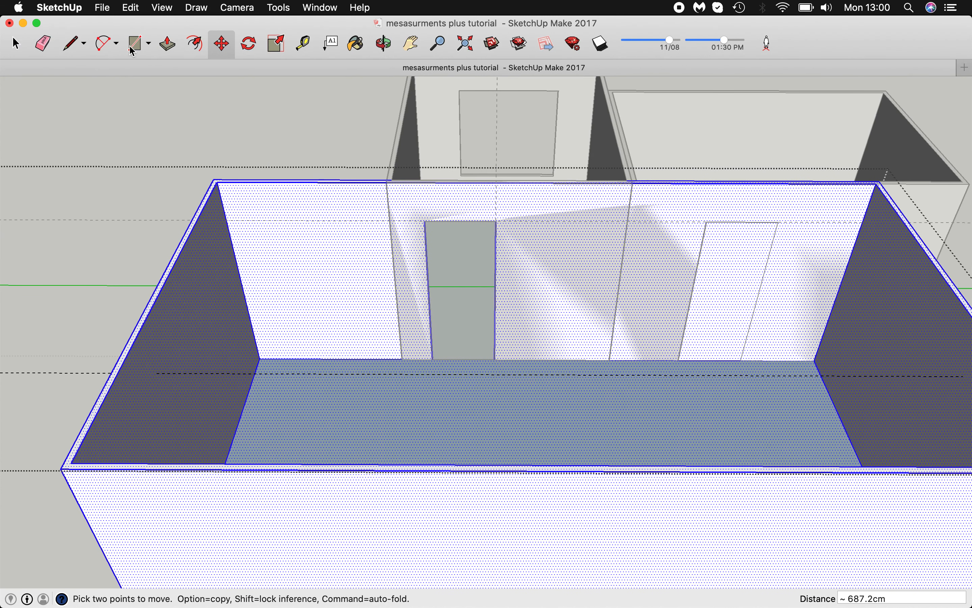
- Place guides on the large room's wall along the adjoining room's doorway: two verticals 76 cm apart and one horizontal 198 cm above the floor
{"action": "left_click", "coordinate": [305, 45]}
{"action": "left_click", "coordinate": [497, 286]}
{"action": "left_click", "coordinate": [704, 261]}
{"action": "left_click", "coordinate": [698, 264]}
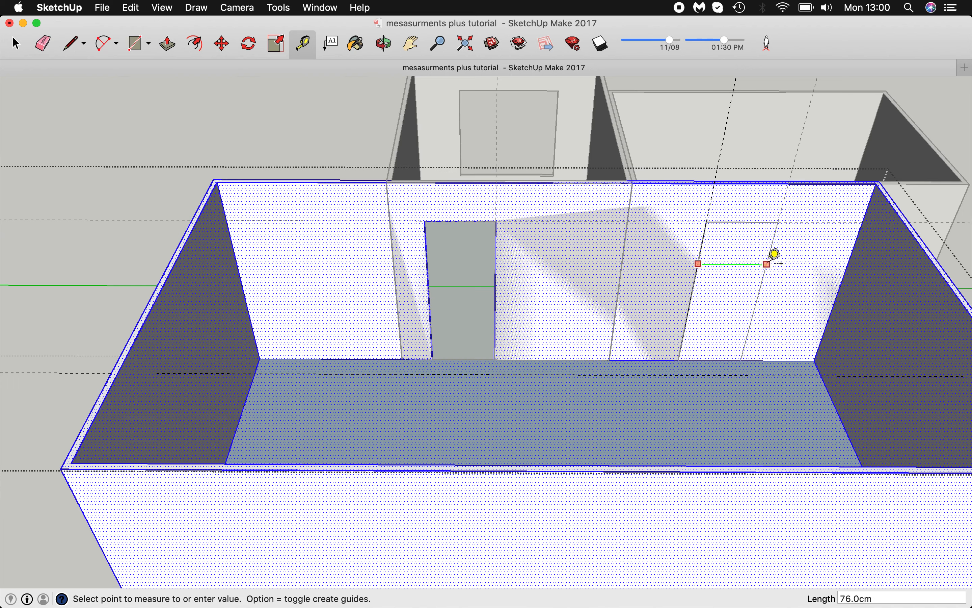
{"action": "left_click", "coordinate": [768, 264]}
{"action": "left_click", "coordinate": [735, 359]}
{"action": "left_click", "coordinate": [750, 223]}
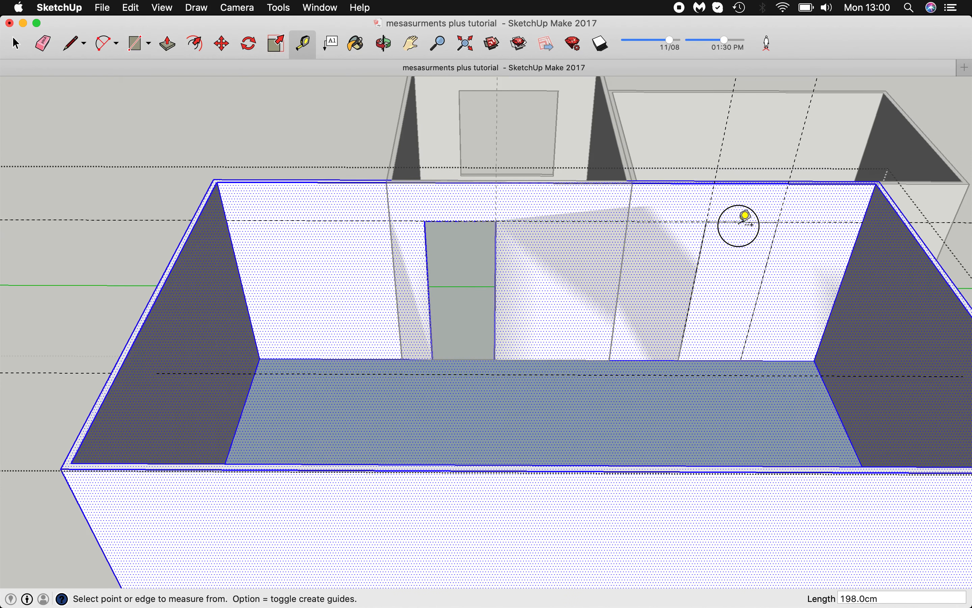
- Draw a 198 x 76 cm rectangle between the new guides for the large room's second doorway
{"action": "left_click", "coordinate": [146, 44]}
{"action": "left_click", "coordinate": [679, 360]}
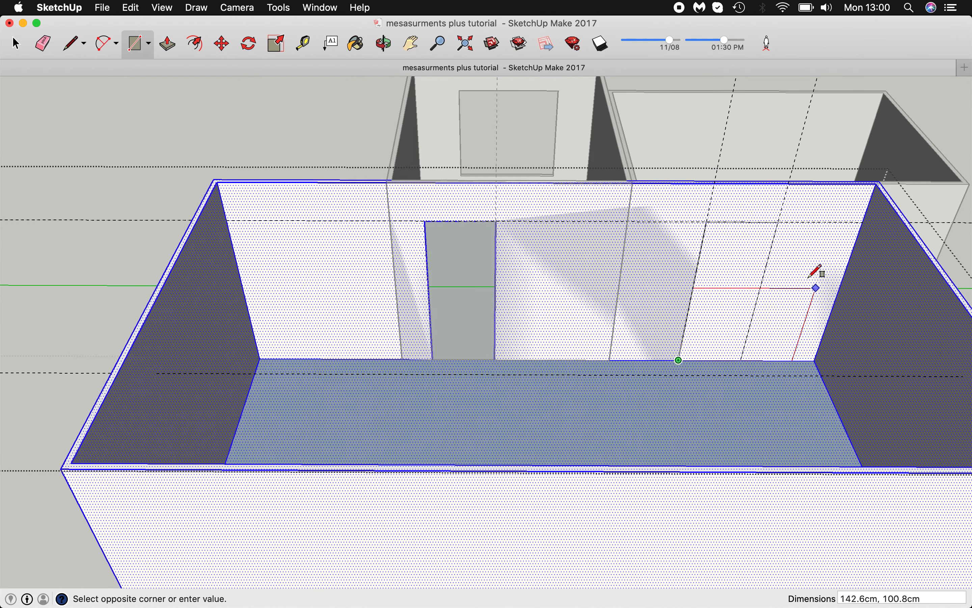
{"action": "left_click", "coordinate": [778, 222]}
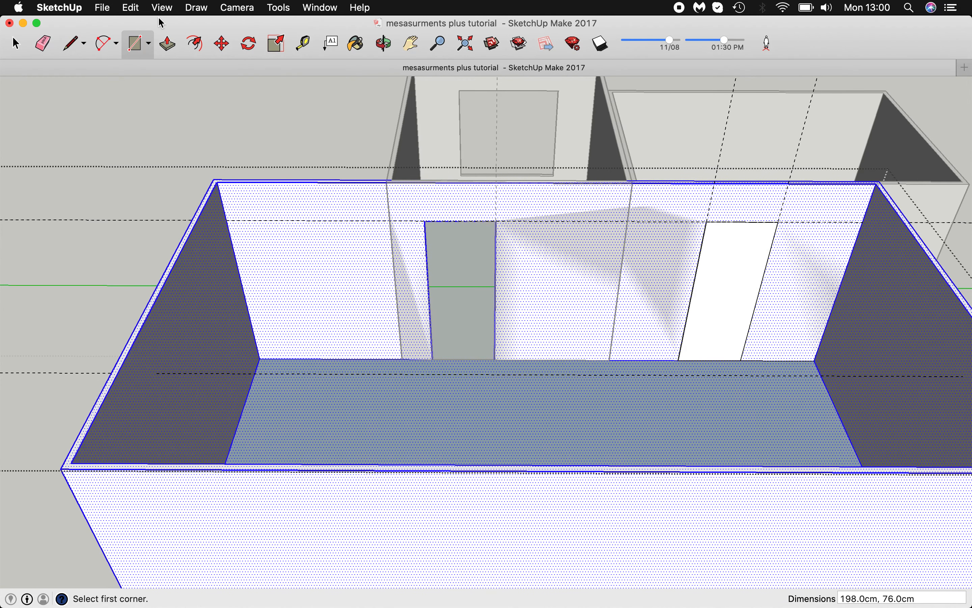
- Push the second doorway rectangle 5 cm through the large room's wall to open it into the adjoining room
{"action": "left_click", "coordinate": [167, 43]}
{"action": "left_click", "coordinate": [729, 306]}
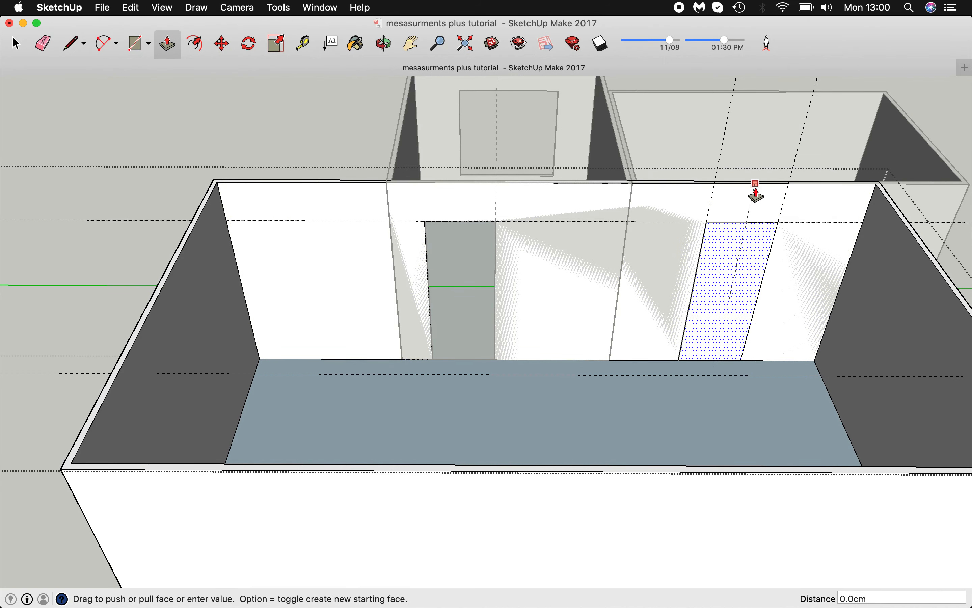
{"action": "left_click", "coordinate": [755, 186]}
{"action": "left_click", "coordinate": [736, 297]}
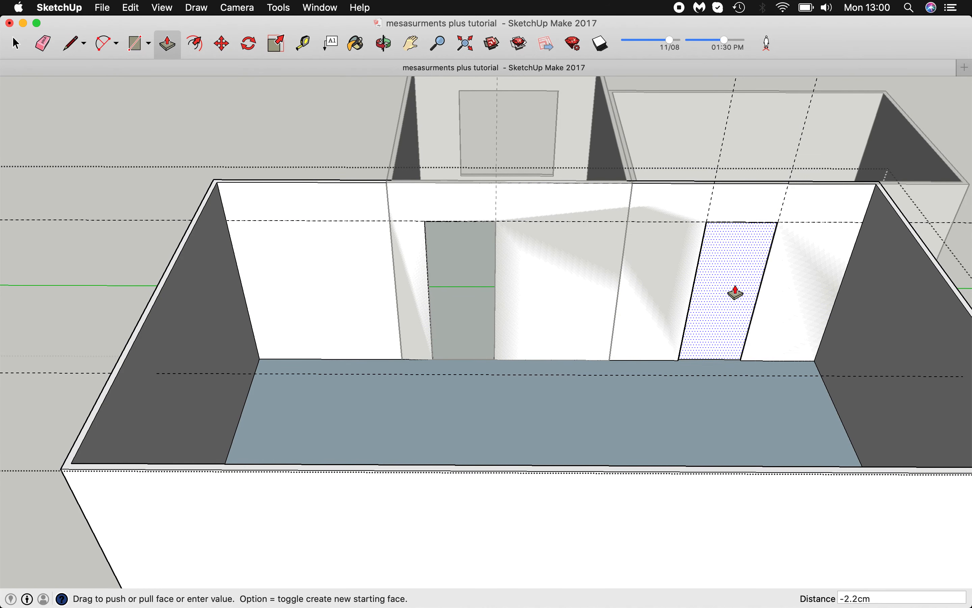
{"action": "left_click", "coordinate": [749, 186]}
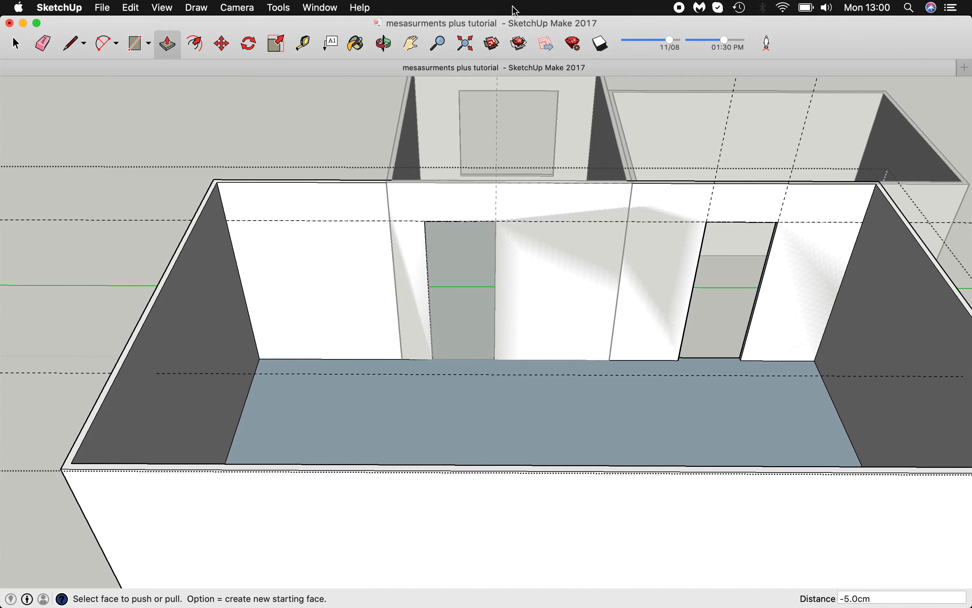
- Move the large room's geometry about 279 cm away from the adjoining rooms and undo the move
{"action": "left_click", "coordinate": [388, 44]}
{"action": "left_click_drag", "start_coordinate": [755, 334], "coordinate": [404, 348]}
{"action": "scroll", "coordinate": [264, 356], "scroll_direction": "down", "scroll_amount": 5}
{"action": "scroll", "coordinate": [402, 348], "scroll_direction": "down", "scroll_amount": 5}
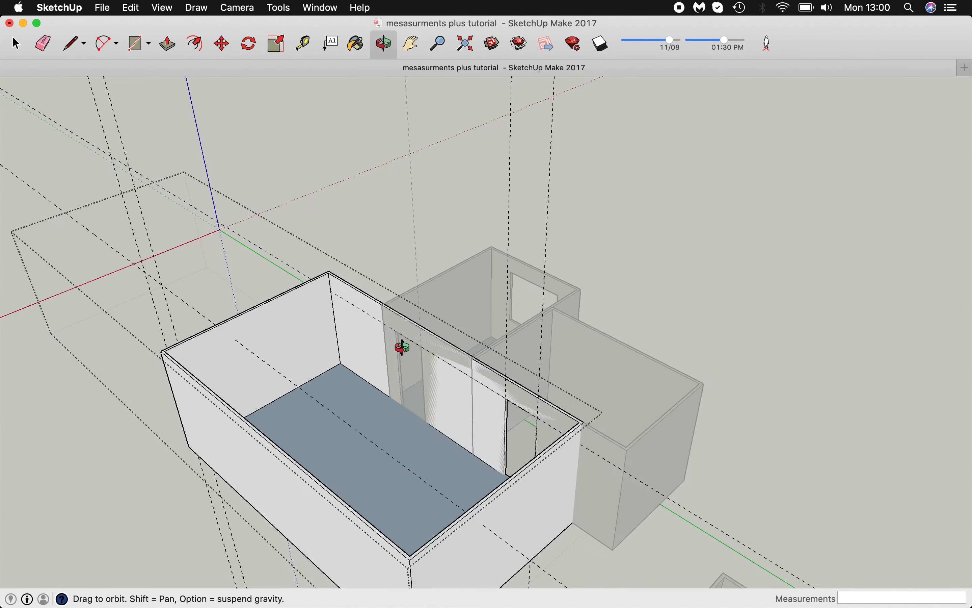
{"action": "key", "text": "m"}
{"action": "left_click", "coordinate": [16, 44]}
{"action": "left_click", "coordinate": [337, 342]}
{"action": "triple_click", "coordinate": [336, 341]}
{"action": "left_click", "coordinate": [222, 44]}
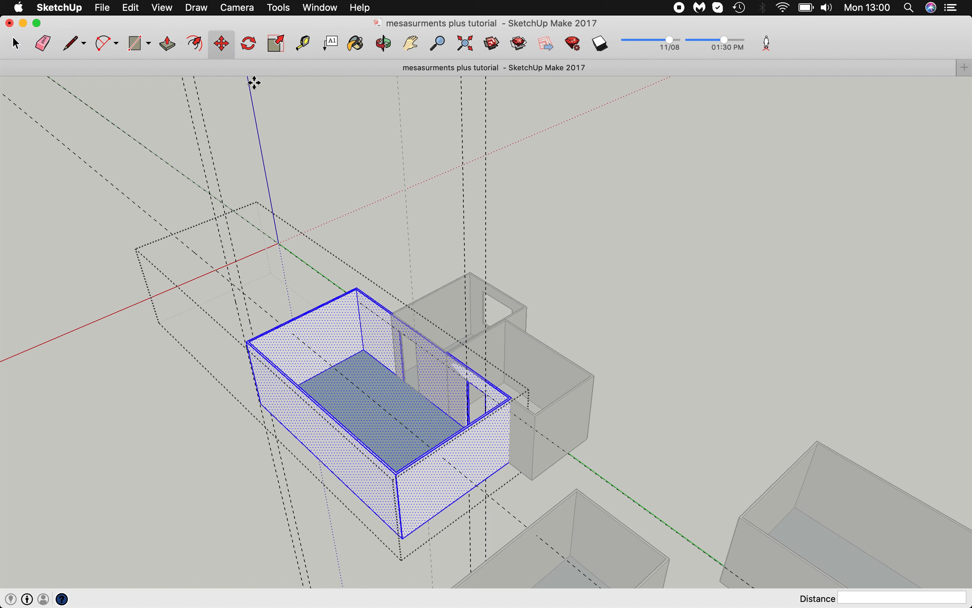
{"action": "left_click", "coordinate": [343, 333]}
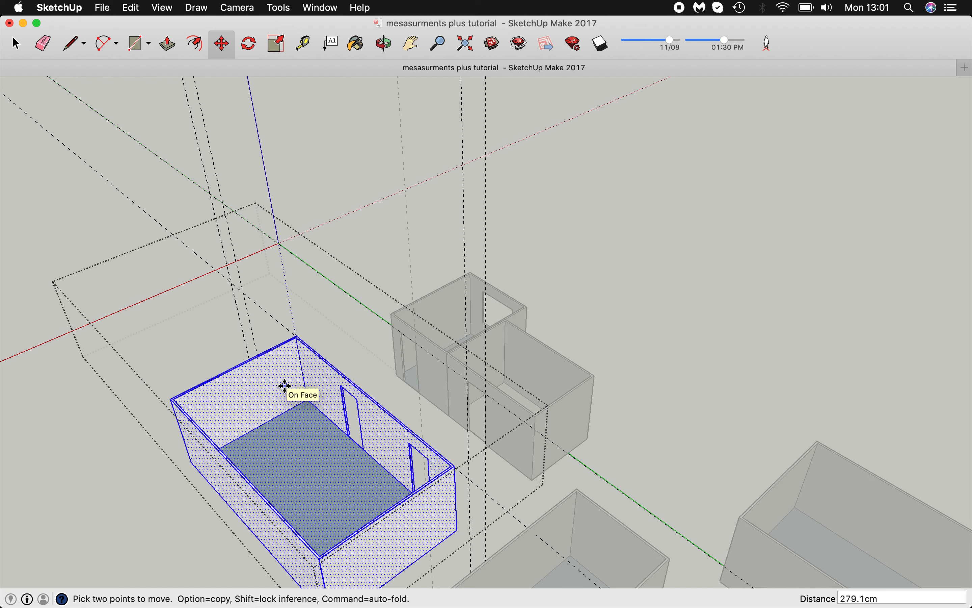
{"action": "key", "text": "Escape"}
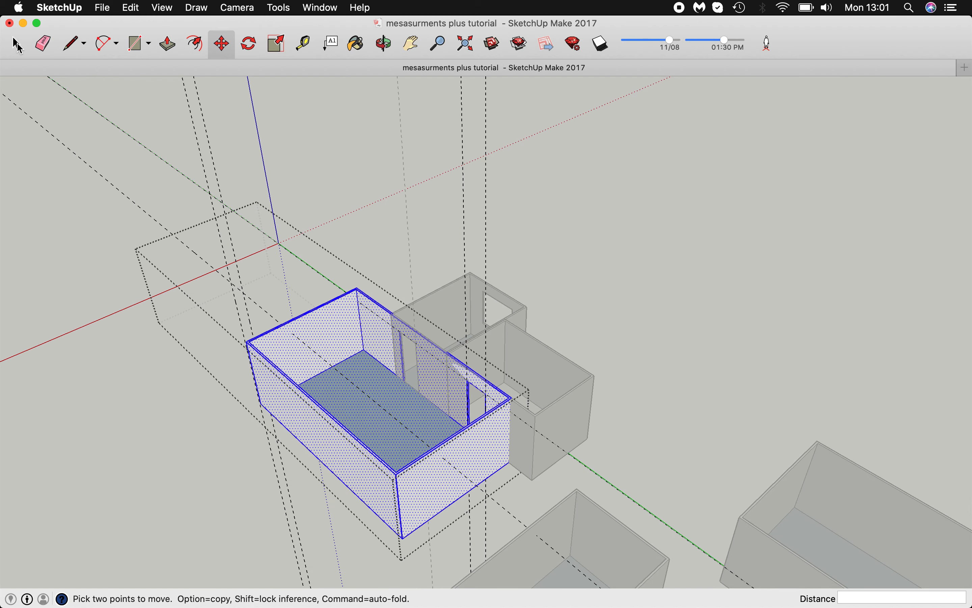
- Close the large room's group and delete all guides in the model
{"action": "left_click", "coordinate": [134, 5]}
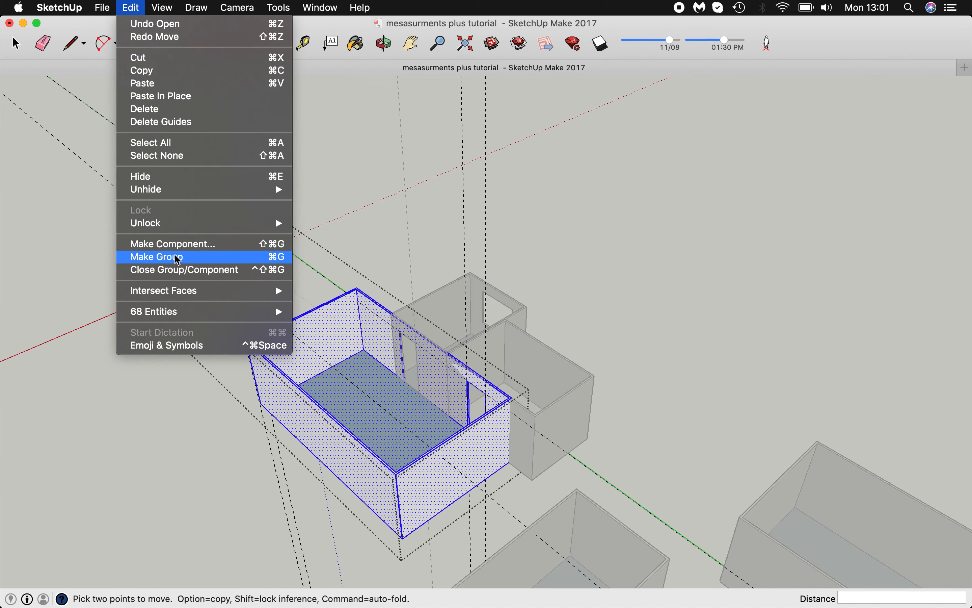
{"action": "left_click", "coordinate": [133, 8]}
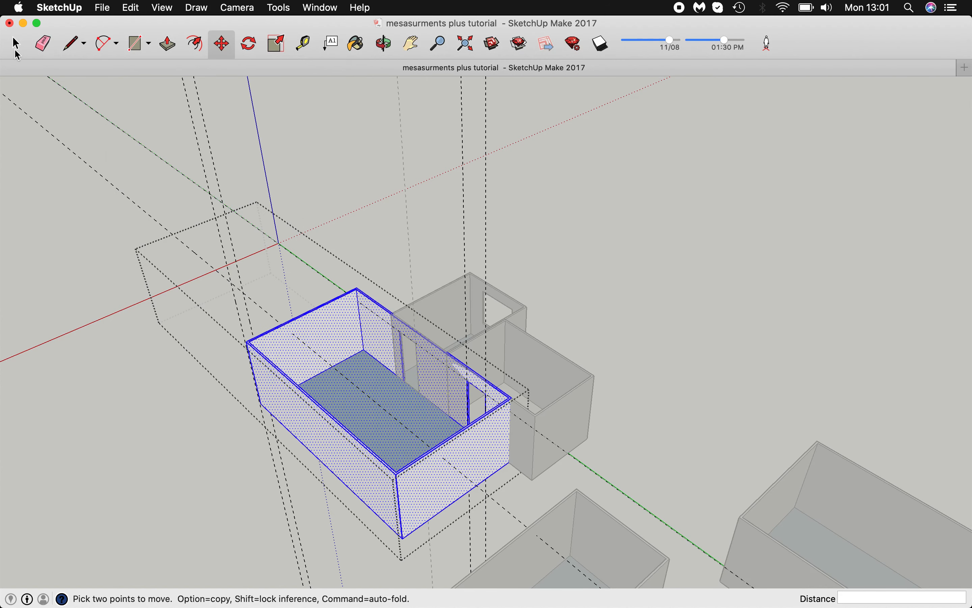
{"action": "left_click", "coordinate": [17, 51]}
{"action": "left_click", "coordinate": [134, 7]}
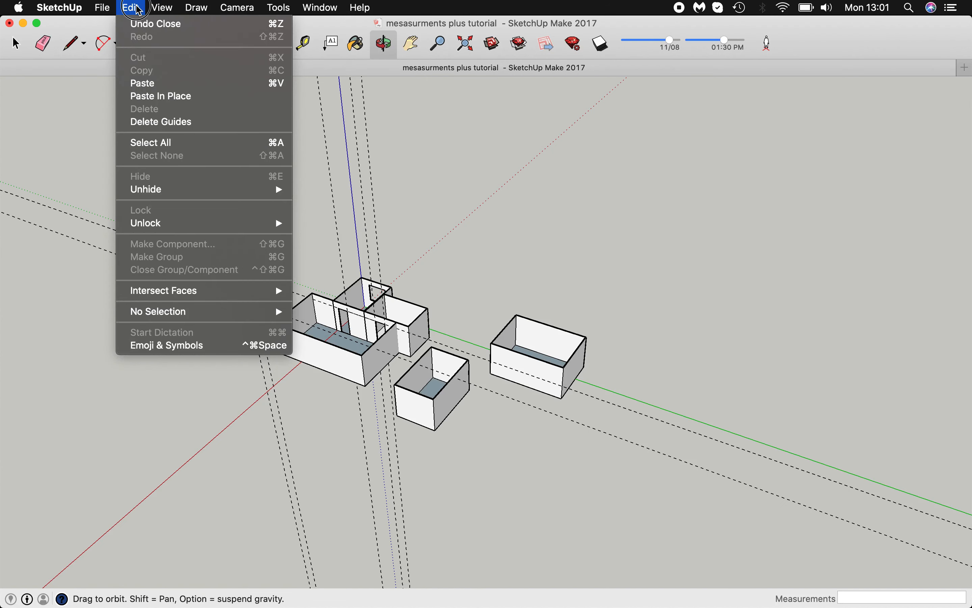
{"action": "left_click", "coordinate": [163, 122]}
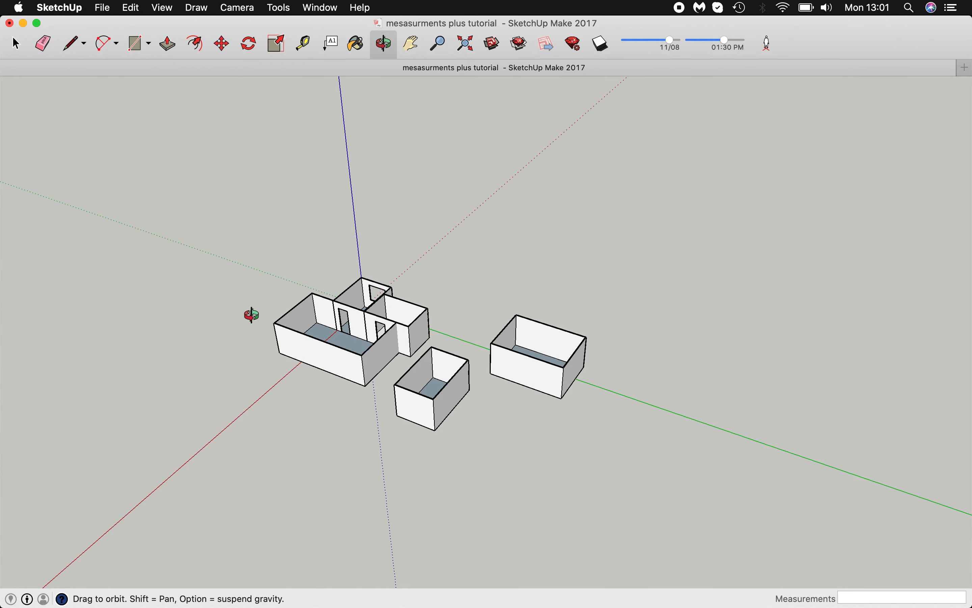
- Draw a rectangle about 46 x 60 cm on the ground outside the large room
{"action": "scroll", "coordinate": [255, 361], "scroll_direction": "up", "scroll_amount": 6}
{"action": "left_click_drag", "start_coordinate": [275, 344], "coordinate": [205, 409]}
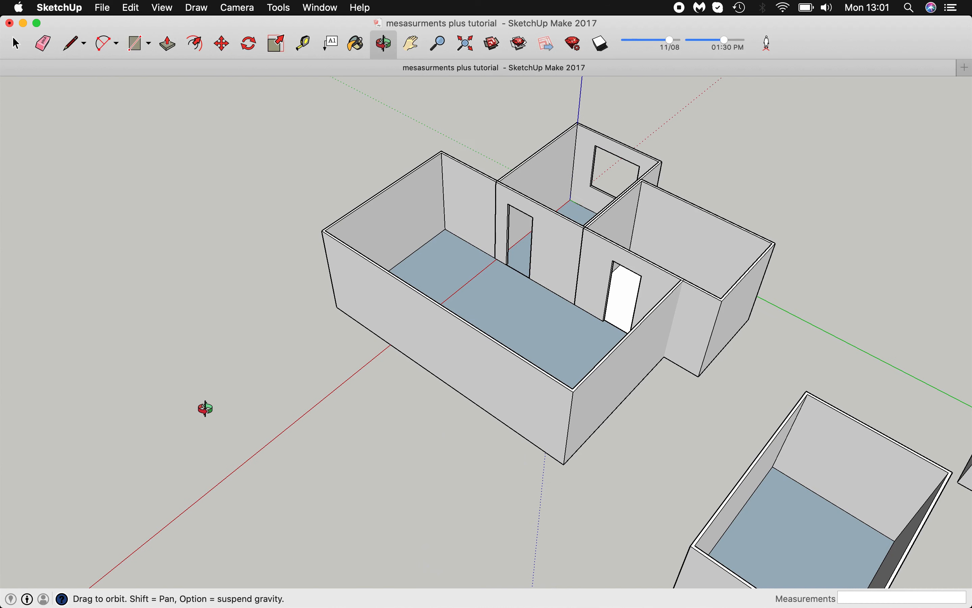
{"action": "left_click", "coordinate": [142, 49]}
{"action": "left_click", "coordinate": [141, 340]}
{"action": "left_click", "coordinate": [172, 341]}
{"action": "scroll", "coordinate": [141, 348], "scroll_direction": "up", "scroll_amount": 8}
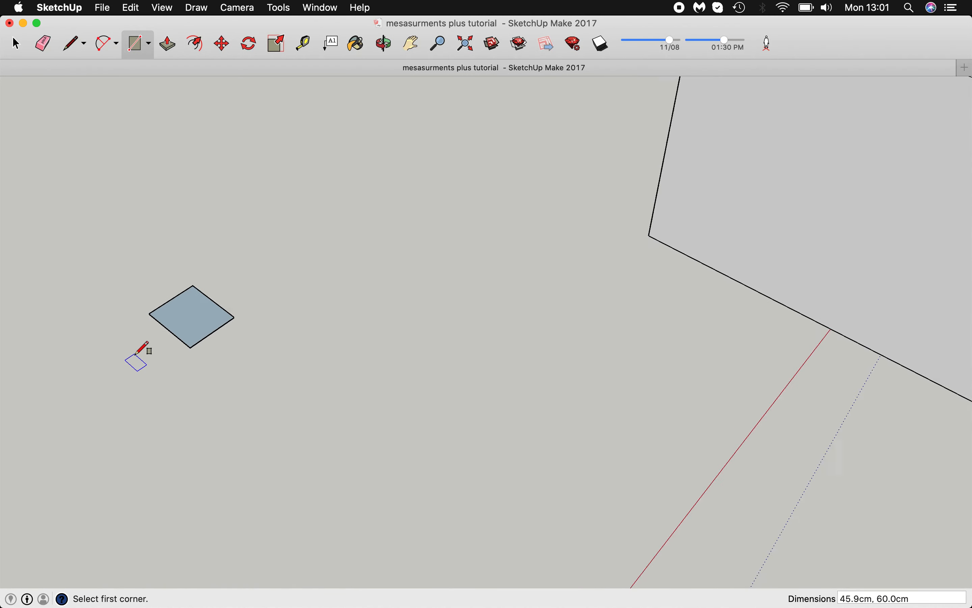
- Place two crossing guides on the small rectangle, each 40 cm inward from one of its adjacent edges
{"action": "left_click", "coordinate": [304, 45]}
{"action": "left_click", "coordinate": [173, 328]}
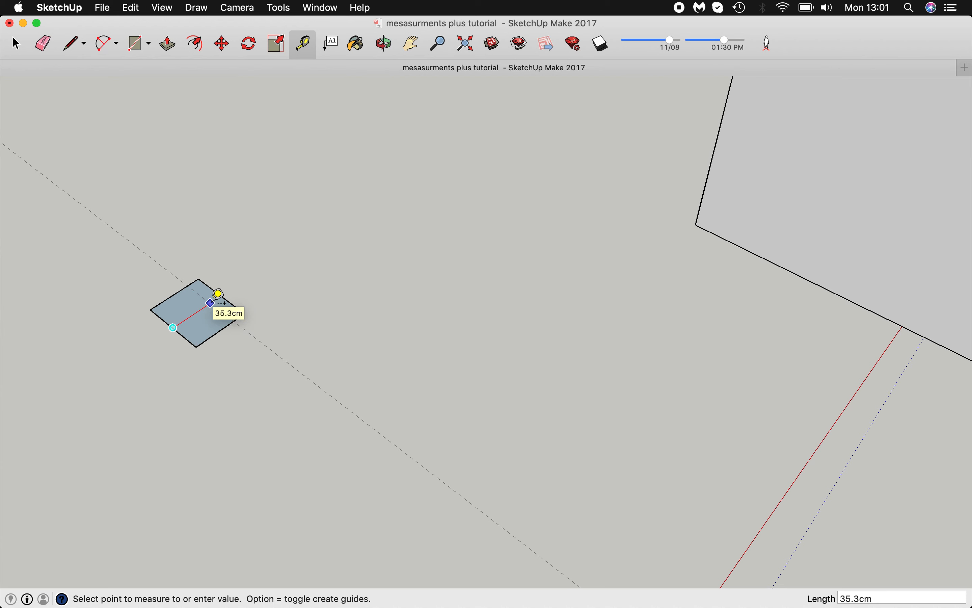
{"action": "type", "text": "40"}
{"action": "key", "text": "Return"}
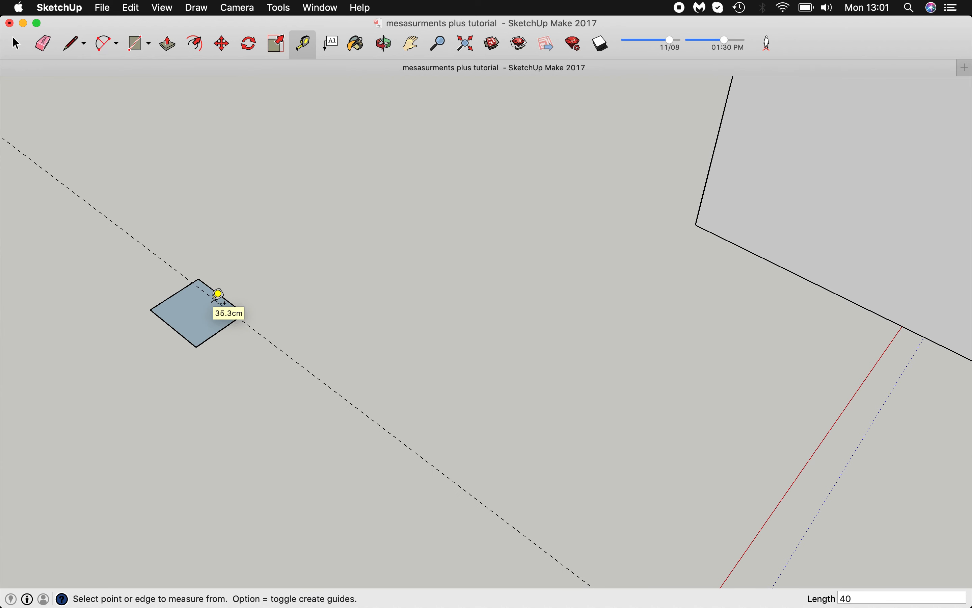
{"action": "left_click", "coordinate": [175, 294]}
{"action": "type", "text": "4"}
{"action": "key", "text": "Return"}
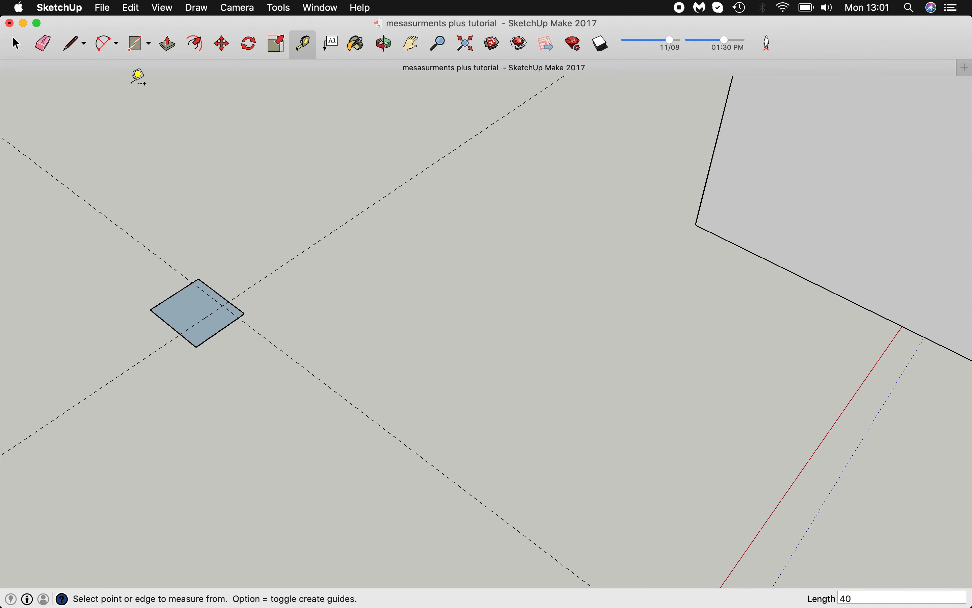
- Draw a square from the small rectangle's corner to the guides' crossing and erase the surplus edges outside it
{"action": "left_click", "coordinate": [148, 50]}
{"action": "left_click", "coordinate": [151, 310]}
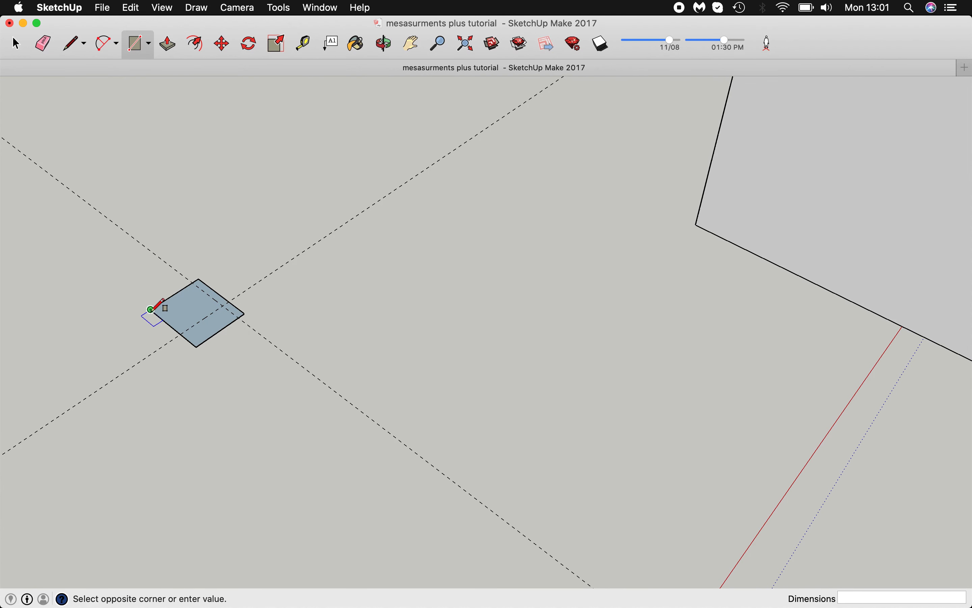
{"action": "left_click", "coordinate": [230, 302]}
{"action": "left_click", "coordinate": [43, 42]}
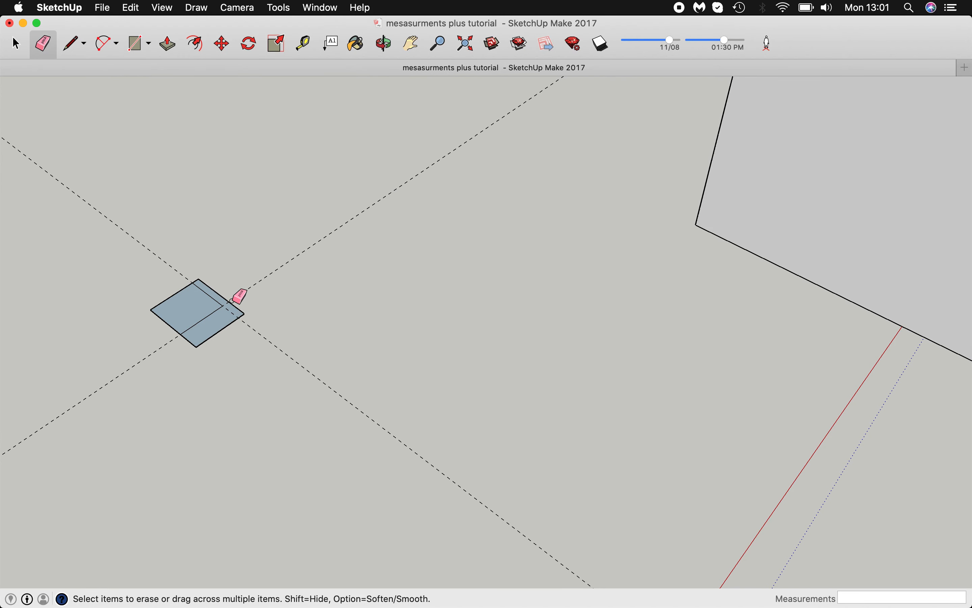
{"action": "left_click_drag", "start_coordinate": [225, 298], "coordinate": [241, 334]}
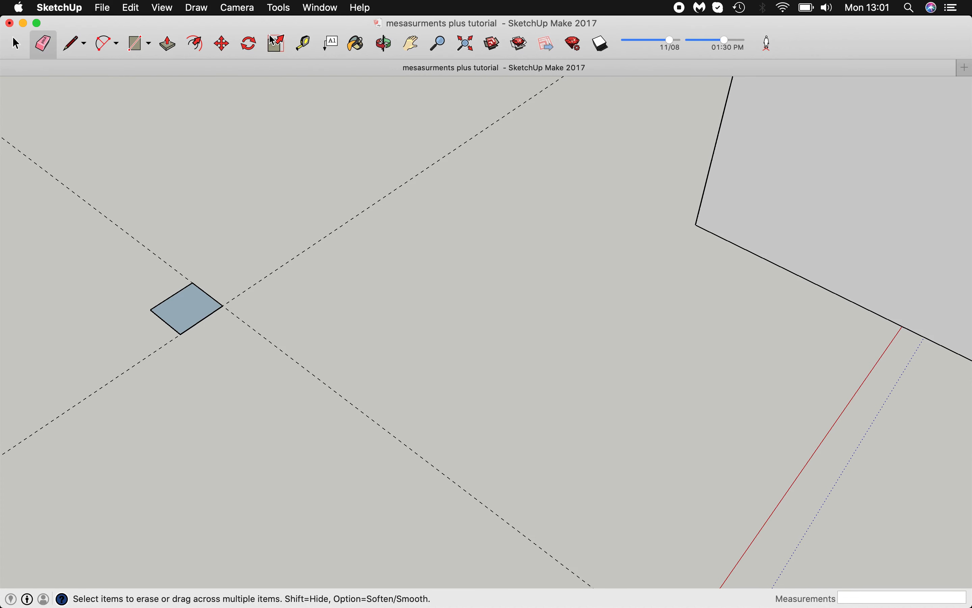
- Extrude the 40 cm square upward by 5 cm to form a seat slab
{"action": "left_click", "coordinate": [168, 43]}
{"action": "left_click", "coordinate": [188, 308]}
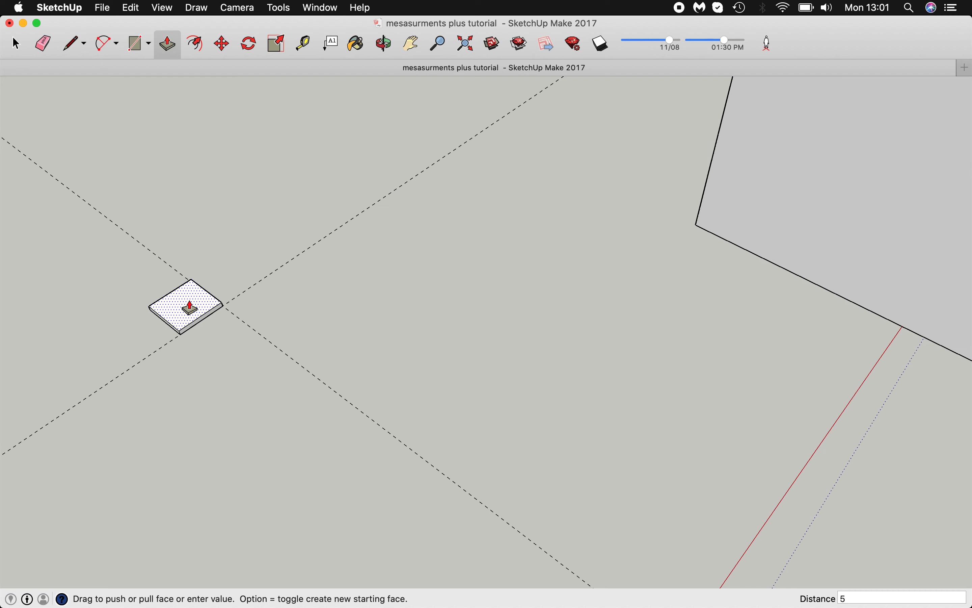
{"action": "key", "text": "Return"}
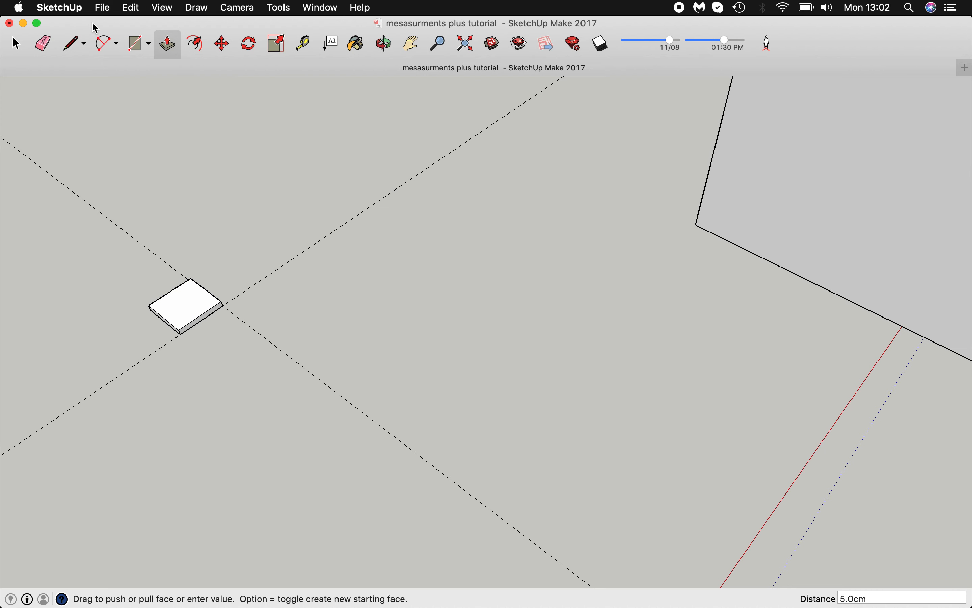
- Add a guide 5 cm inside one edge of the slab's top and draw a 40 x 5 cm strip along that edge
{"action": "left_click", "coordinate": [305, 47]}
{"action": "scroll", "coordinate": [167, 320], "scroll_direction": "up", "scroll_amount": 8}
{"action": "left_click", "coordinate": [161, 211]}
{"action": "type", "text": "5"}
{"action": "key", "text": "Return"}
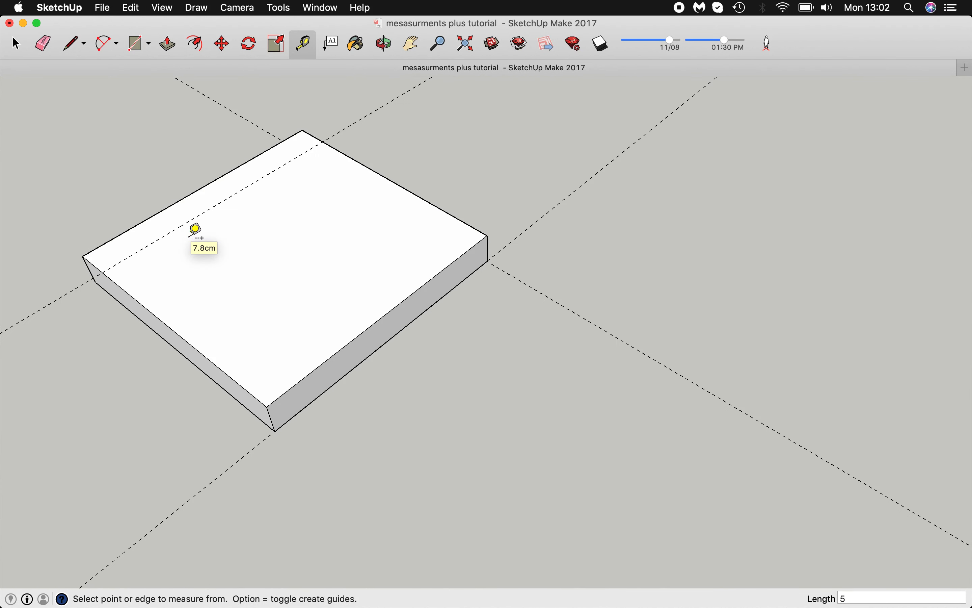
{"action": "left_click", "coordinate": [138, 48]}
{"action": "left_click", "coordinate": [82, 256]}
{"action": "left_click", "coordinate": [323, 141]}
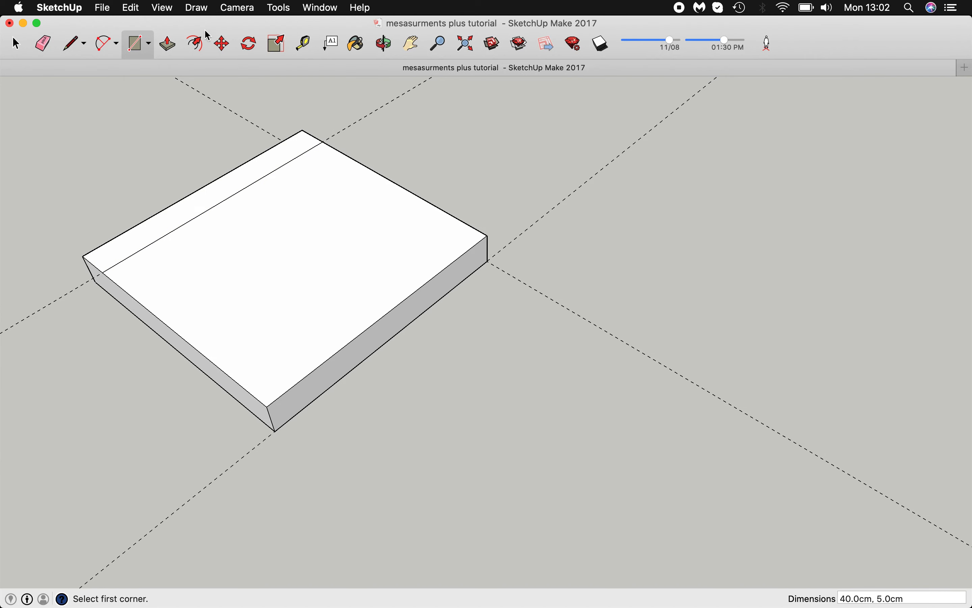
- Extrude the narrow strip upward by 40 cm to form the chair's backrest
{"action": "left_click", "coordinate": [177, 52]}
{"action": "scroll", "coordinate": [185, 147], "scroll_direction": "down", "scroll_amount": 1}
{"action": "left_click", "coordinate": [187, 222]}
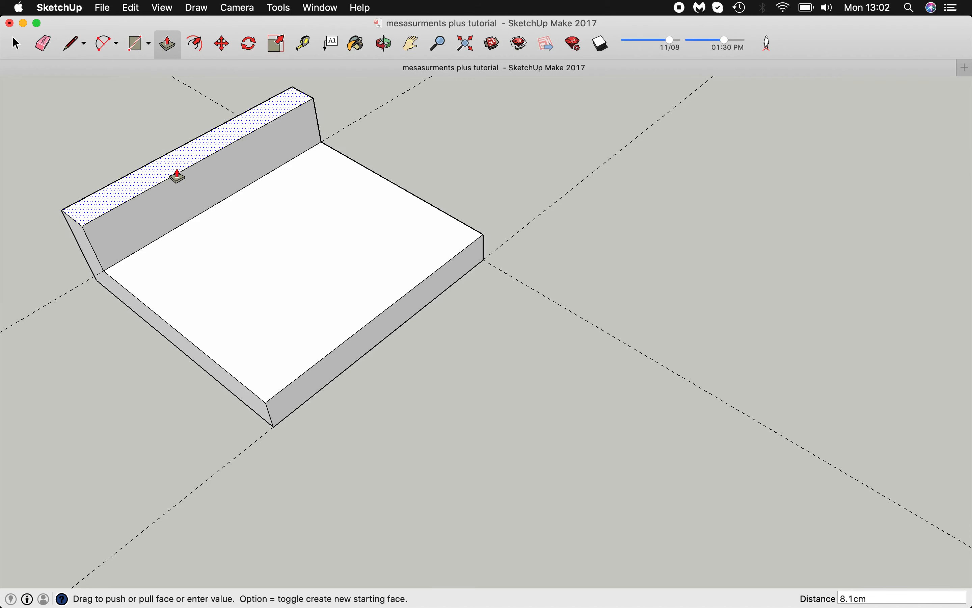
{"action": "type", "text": "40"}
{"action": "key", "text": "Return"}
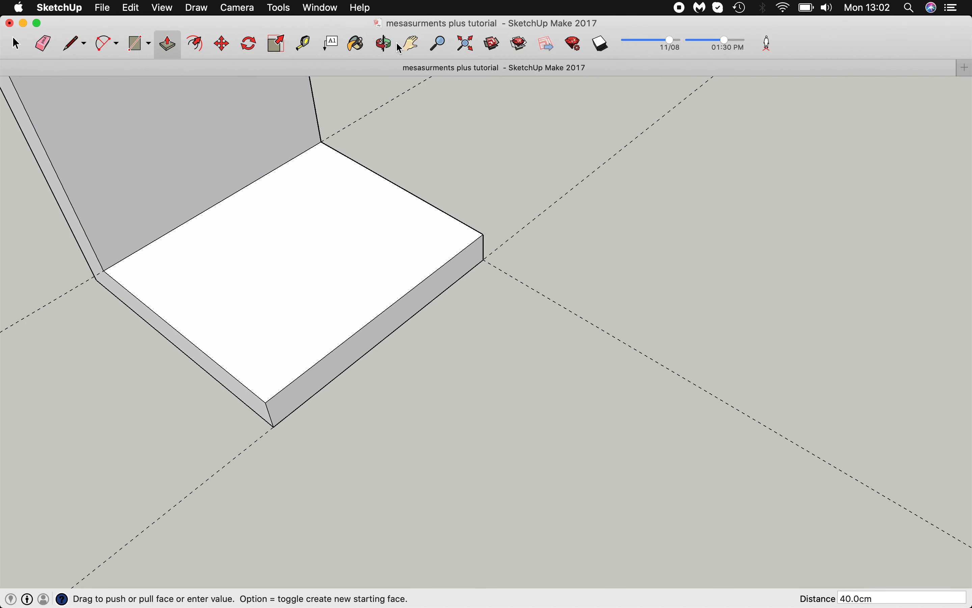
- Place four guides on the underside of the seat, each 5 cm inward from one of its edges
{"action": "left_click", "coordinate": [385, 44]}
{"action": "left_click_drag", "start_coordinate": [358, 165], "coordinate": [392, 83]}
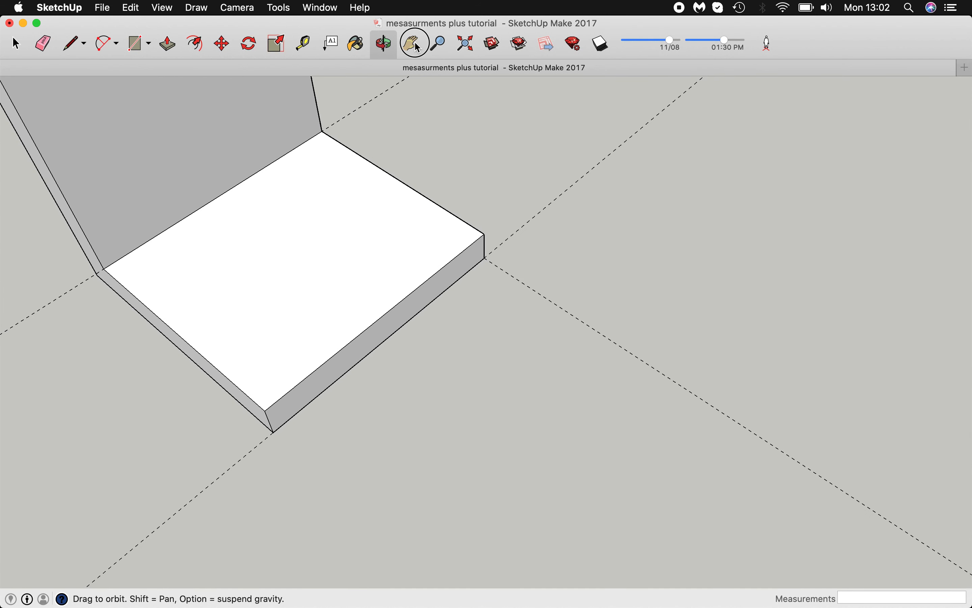
{"action": "left_click", "coordinate": [414, 45]}
{"action": "left_click_drag", "start_coordinate": [347, 185], "coordinate": [482, 314]}
{"action": "left_click", "coordinate": [389, 45]}
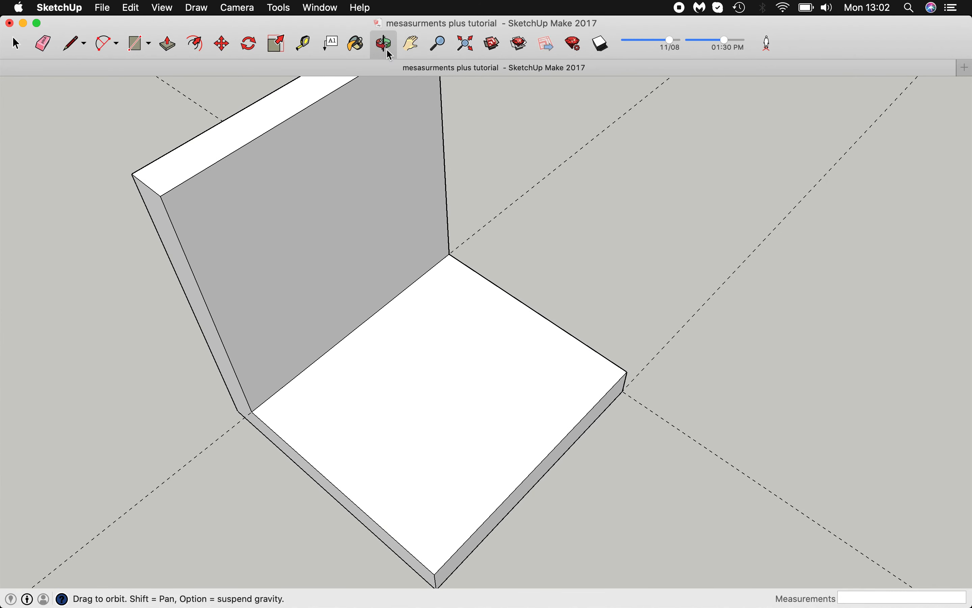
{"action": "left_click_drag", "start_coordinate": [416, 300], "coordinate": [424, 216]}
{"action": "scroll", "coordinate": [424, 216], "scroll_direction": "down", "scroll_amount": 8}
{"action": "left_click_drag", "start_coordinate": [408, 263], "coordinate": [428, 177]}
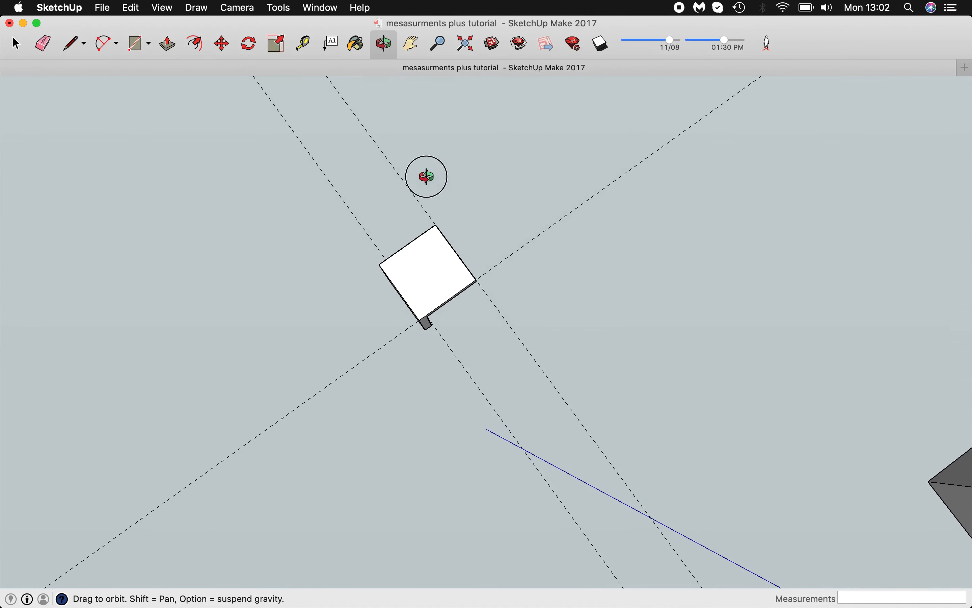
{"action": "scroll", "coordinate": [439, 281], "scroll_direction": "up", "scroll_amount": 6}
{"action": "scroll", "coordinate": [439, 281], "scroll_direction": "down", "scroll_amount": 4}
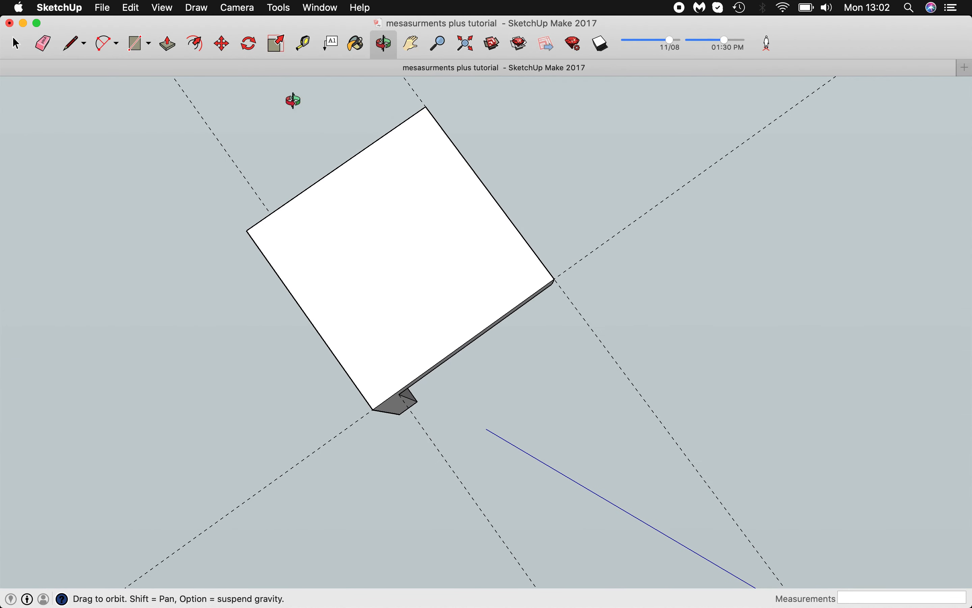
{"action": "left_click", "coordinate": [313, 43]}
{"action": "left_click", "coordinate": [301, 307]}
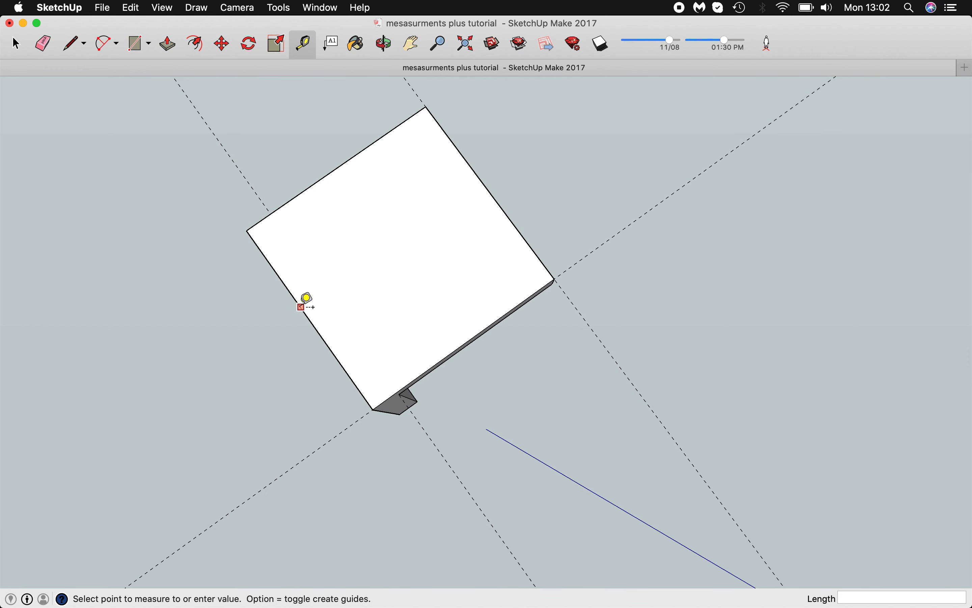
{"action": "left_click", "coordinate": [334, 291]}
{"action": "left_click", "coordinate": [351, 158]}
{"action": "left_click", "coordinate": [374, 184]}
{"action": "left_click", "coordinate": [476, 173]}
{"action": "left_click", "coordinate": [465, 185]}
{"action": "left_click", "coordinate": [502, 190]}
{"action": "left_click", "coordinate": [461, 208]}
{"action": "type", "text": "5"}
{"action": "key", "text": "Return"}
{"action": "left_click", "coordinate": [482, 331]}
{"action": "type", "text": "5"}
{"action": "key", "text": "Return"}
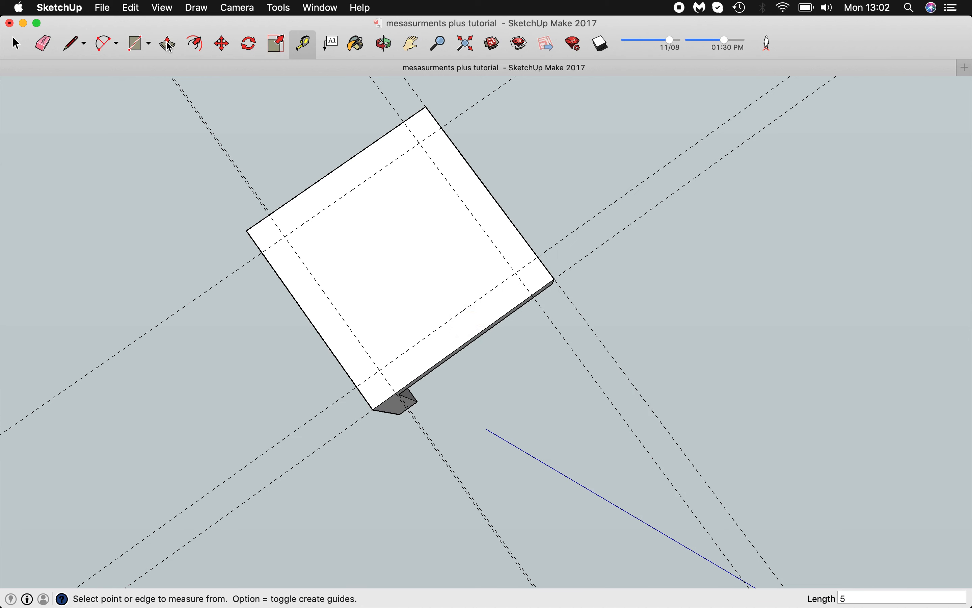
- Draw a 5 x 5 cm square in each of the four corners of the seat's underside, using the guide crossings
{"action": "left_click", "coordinate": [139, 44]}
{"action": "left_click", "coordinate": [247, 230]}
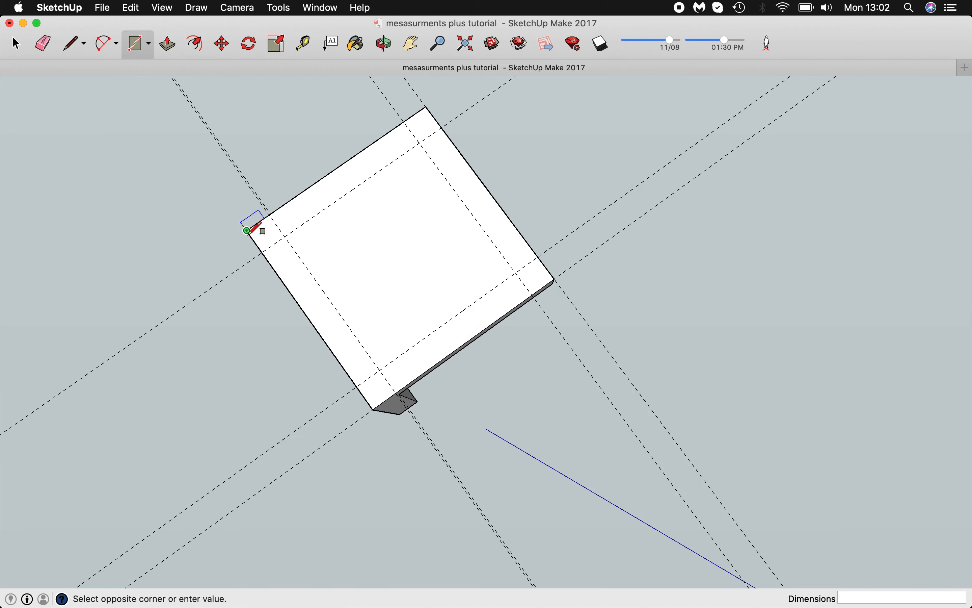
{"action": "left_click", "coordinate": [289, 239]}
{"action": "left_click", "coordinate": [404, 122]}
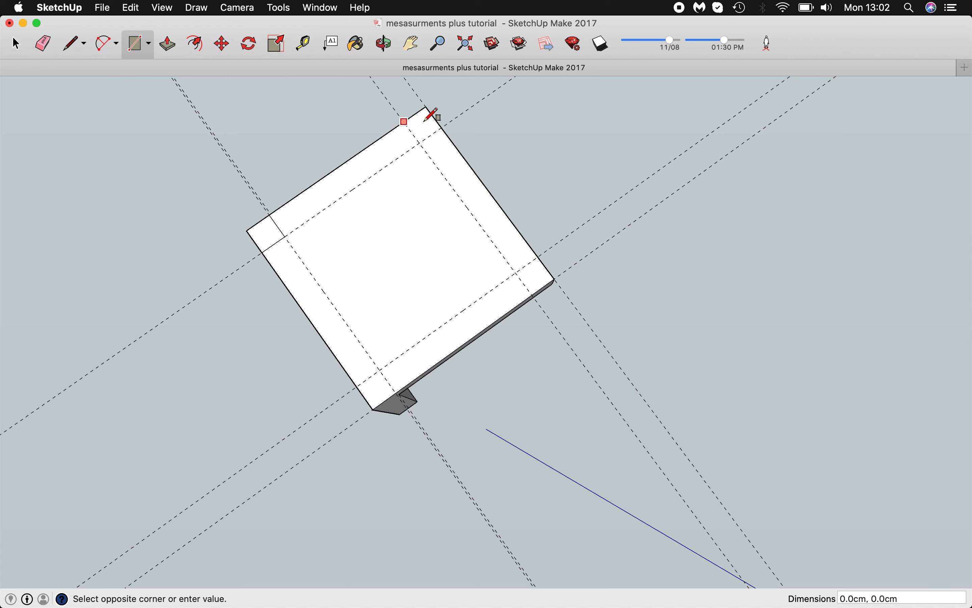
{"action": "left_click", "coordinate": [442, 129]}
{"action": "left_click", "coordinate": [517, 274]}
{"action": "left_click", "coordinate": [555, 279]}
{"action": "left_click", "coordinate": [358, 388]}
{"action": "left_click", "coordinate": [401, 392]}
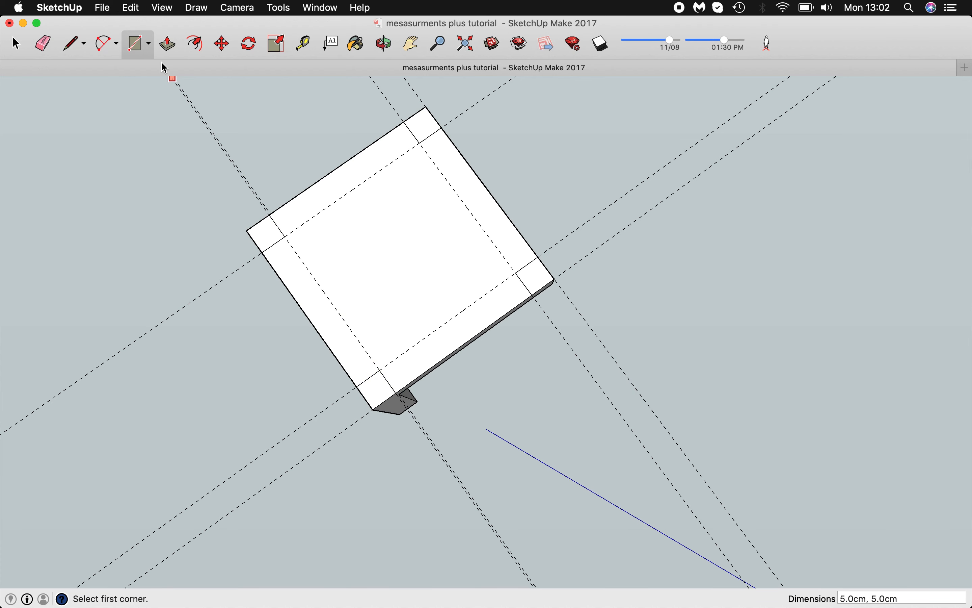
- Extrude the four corner squares downward into chair legs, matching the length of the first leg
{"action": "left_click", "coordinate": [169, 45]}
{"action": "left_click", "coordinate": [266, 237]}
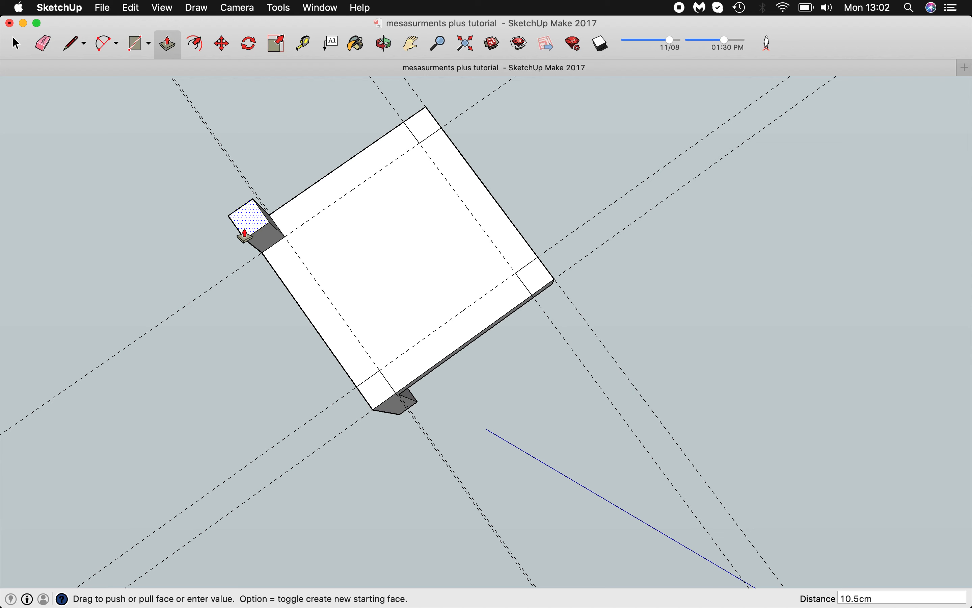
{"action": "key", "text": "Return"}
{"action": "double_click", "coordinate": [428, 133]}
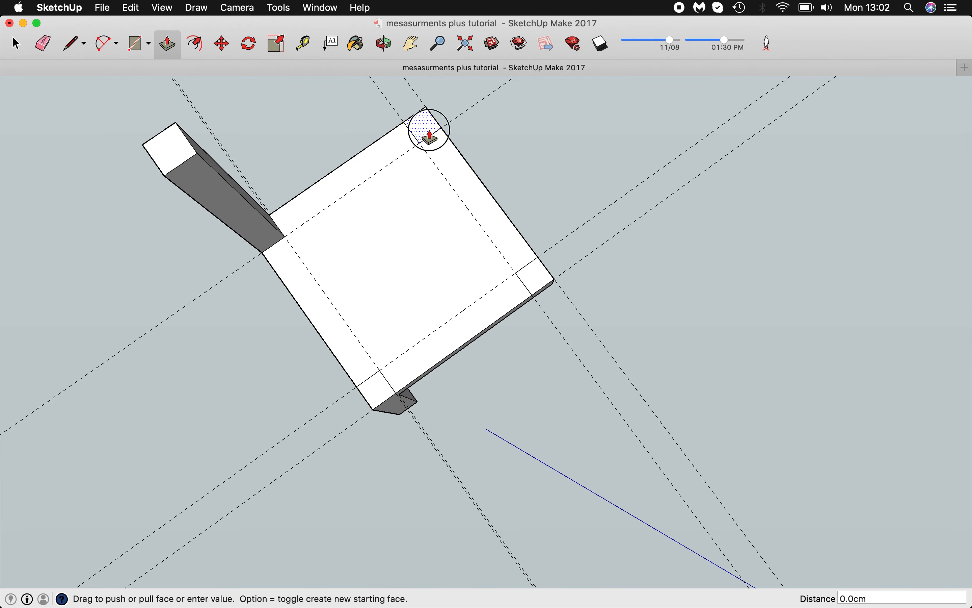
{"action": "left_click", "coordinate": [382, 397]}
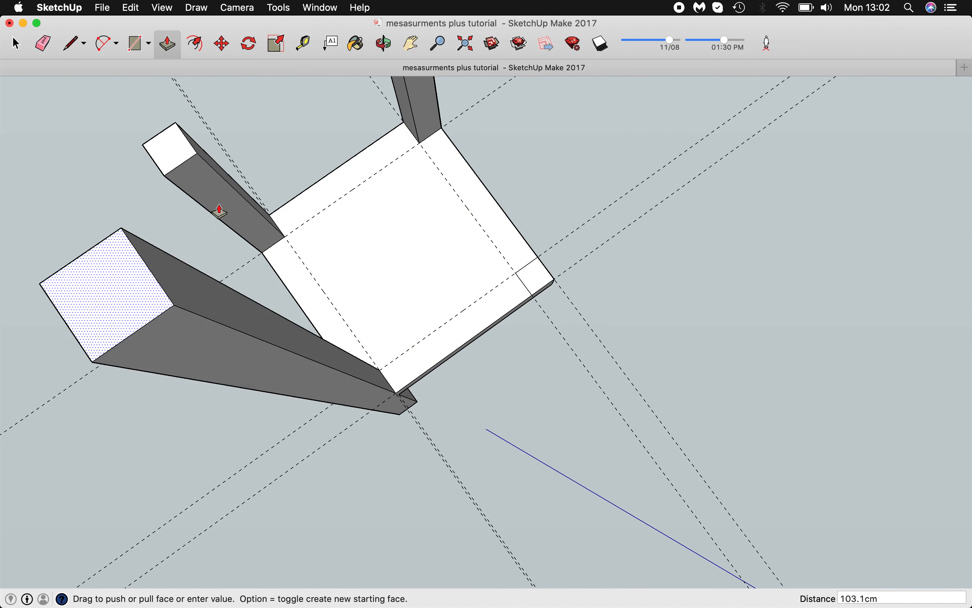
{"action": "left_click", "coordinate": [169, 156]}
{"action": "left_click", "coordinate": [529, 276]}
{"action": "left_click", "coordinate": [184, 158]}
- Delete all guides around the finished chair
{"action": "left_click", "coordinate": [384, 44]}
{"action": "left_click_drag", "start_coordinate": [397, 219], "coordinate": [442, 257]}
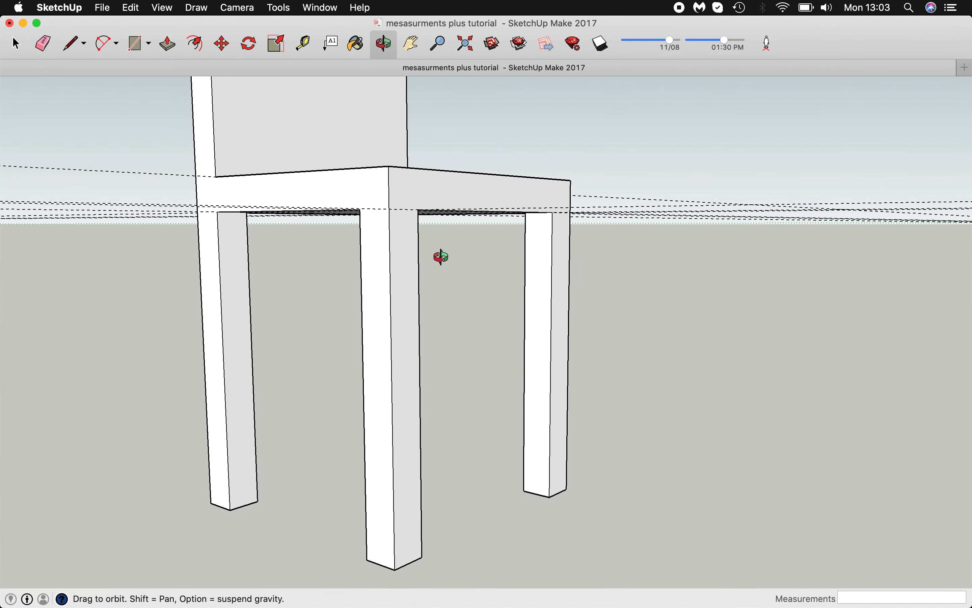
{"action": "left_click", "coordinate": [415, 47]}
{"action": "scroll", "coordinate": [428, 209], "scroll_direction": "down", "scroll_amount": 10}
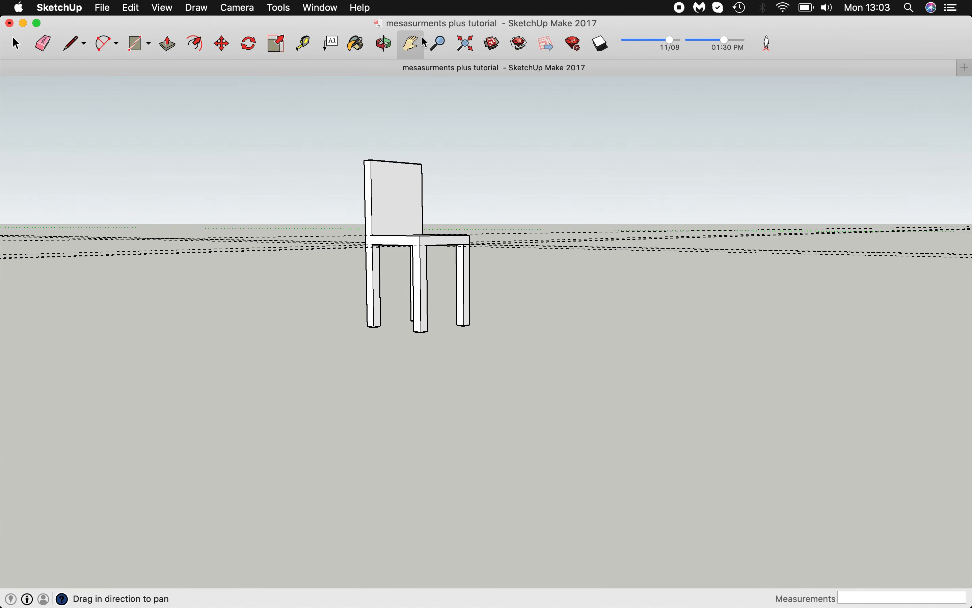
{"action": "left_click", "coordinate": [384, 44]}
{"action": "left_click_drag", "start_coordinate": [353, 314], "coordinate": [327, 256]}
{"action": "left_click_drag", "start_coordinate": [305, 268], "coordinate": [528, 257]}
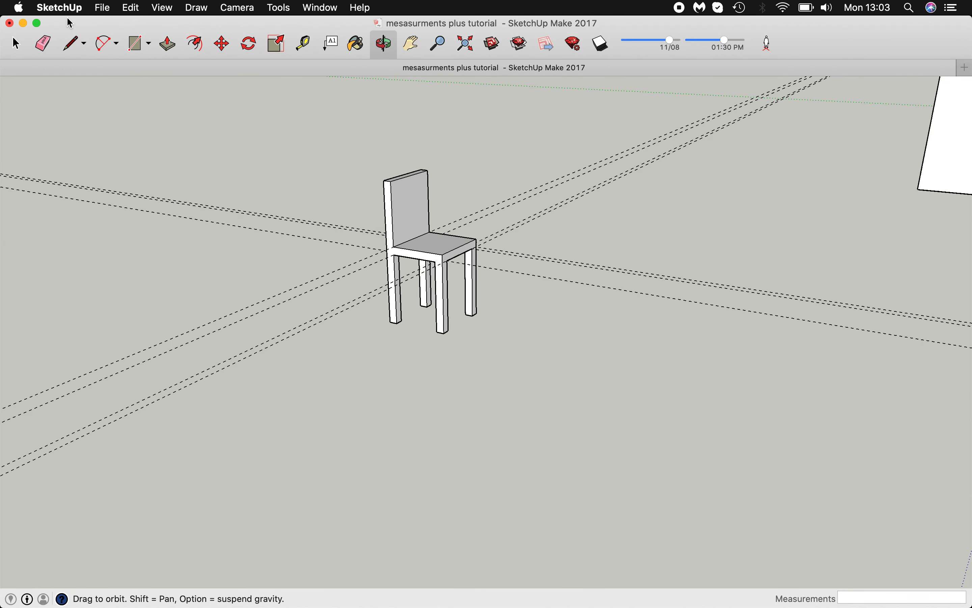
{"action": "left_click", "coordinate": [145, 6]}
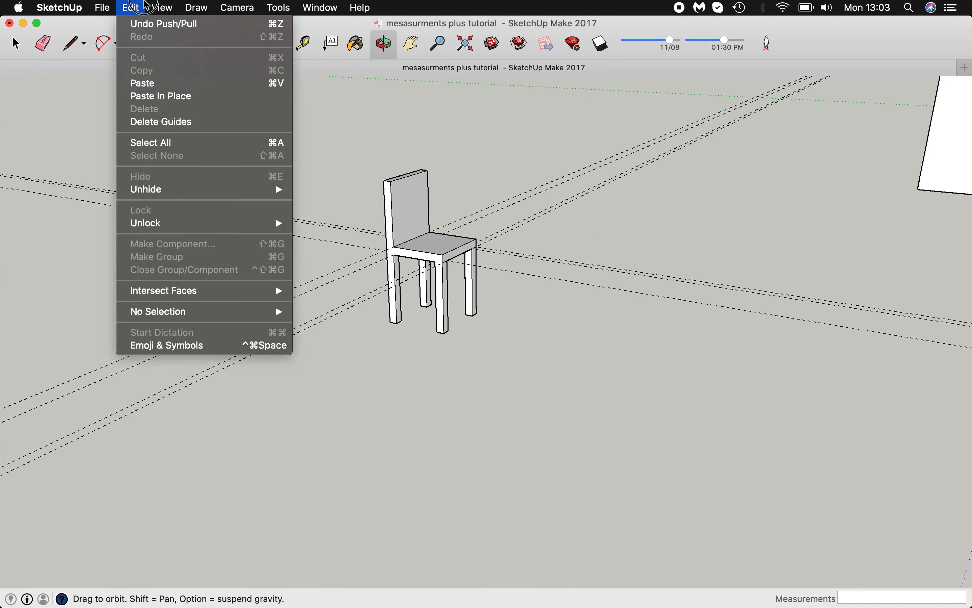
{"action": "left_click", "coordinate": [146, 122]}
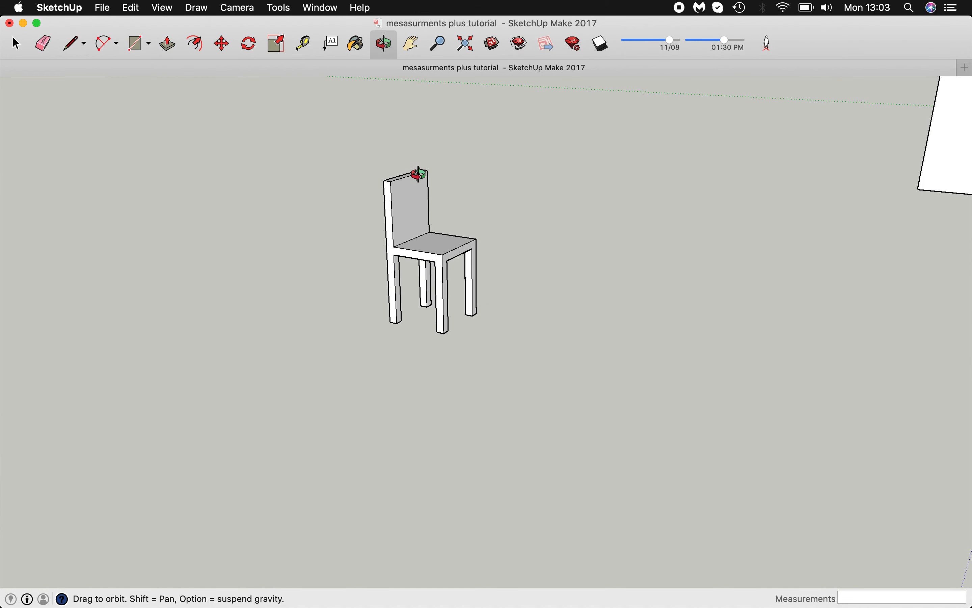
- Copy the whole chair and paste three copies on the ground around the original
{"action": "left_click", "coordinate": [17, 44]}
{"action": "left_click_drag", "start_coordinate": [336, 139], "coordinate": [518, 388]}
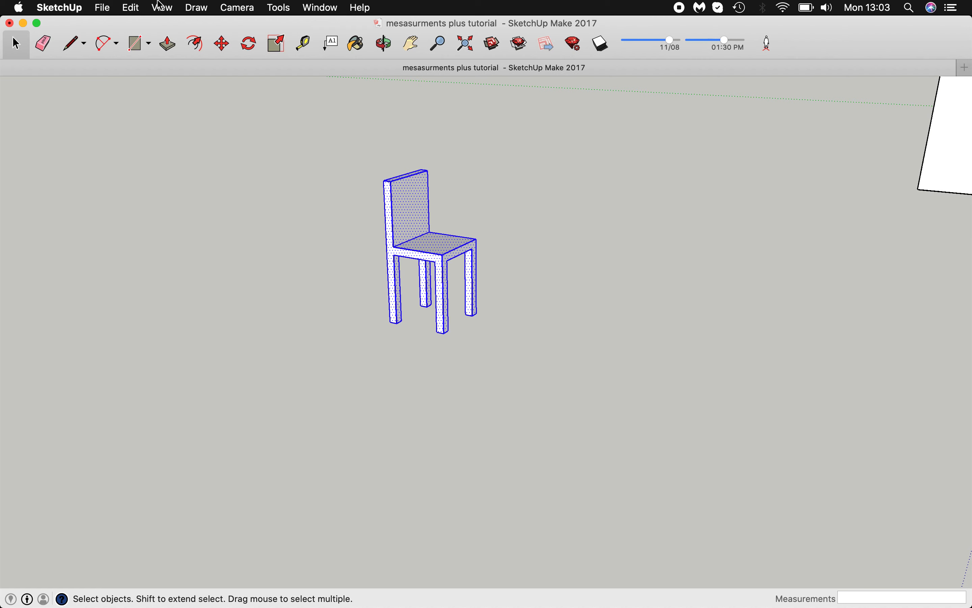
{"action": "left_click", "coordinate": [141, 6]}
{"action": "left_click", "coordinate": [158, 70]}
{"action": "key", "text": "super+v"}
{"action": "left_click", "coordinate": [640, 290]}
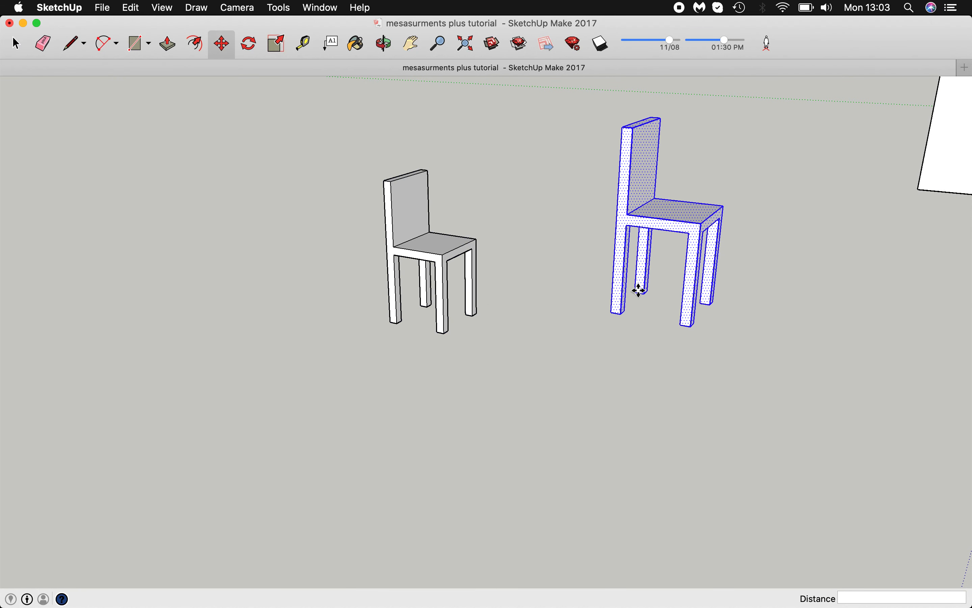
{"action": "scroll", "coordinate": [540, 198], "scroll_direction": "down", "scroll_amount": 5}
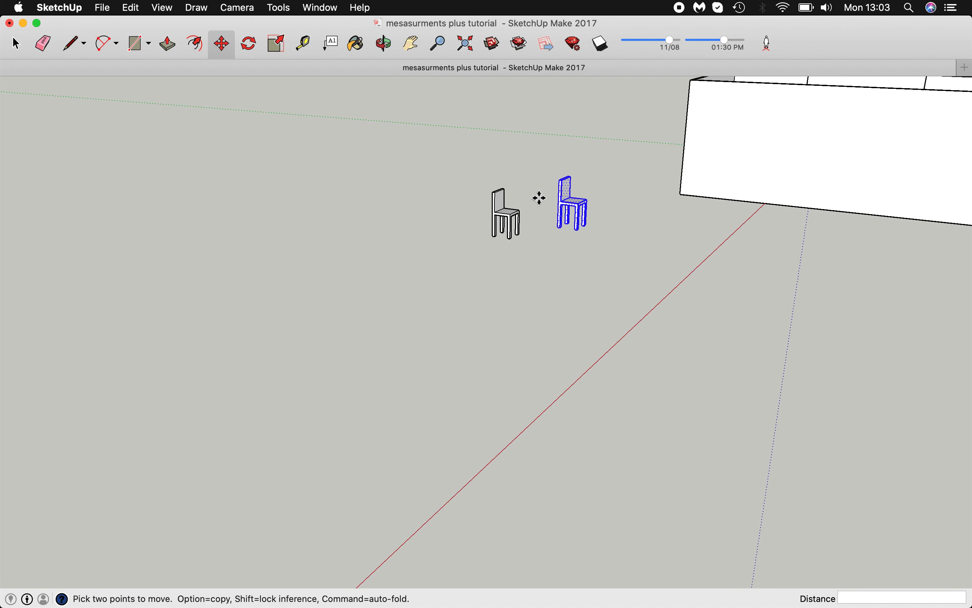
{"action": "key", "text": "super+v"}
{"action": "left_click", "coordinate": [482, 260]}
{"action": "key", "text": "super+v"}
{"action": "left_click", "coordinate": [634, 297]}
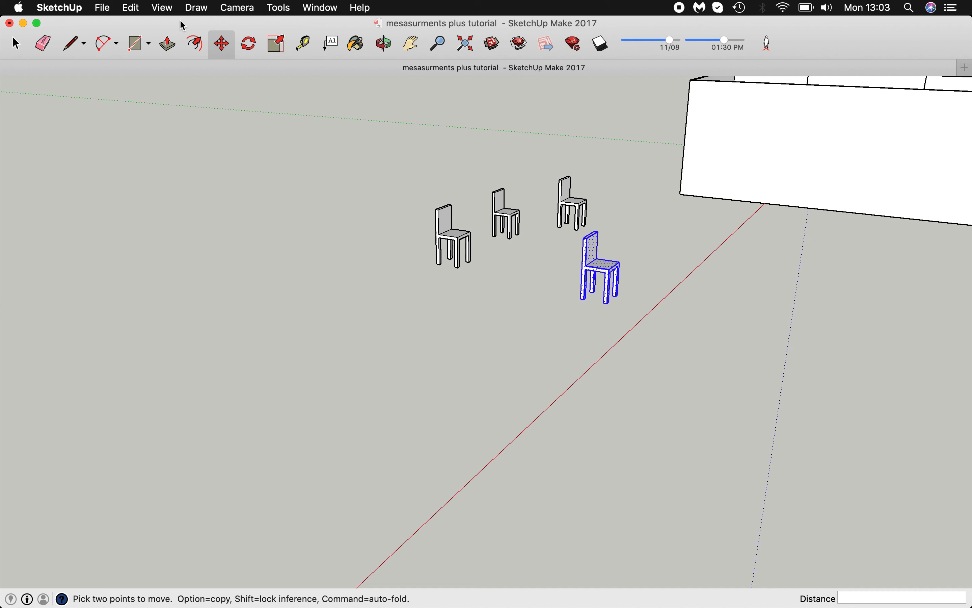
- Make each of the four chairs a separate group
{"action": "left_click", "coordinate": [18, 42]}
{"action": "left_click", "coordinate": [443, 241]}
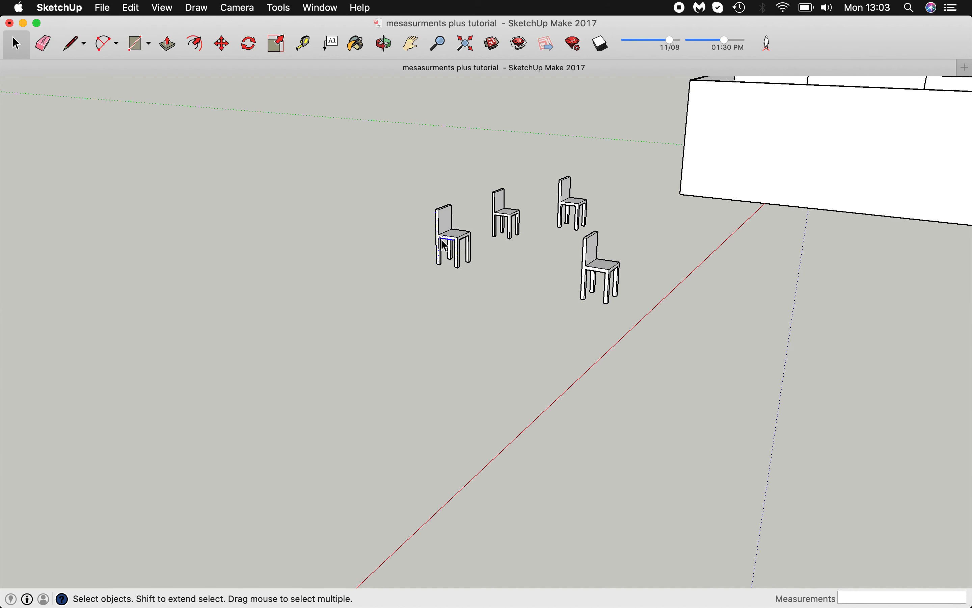
{"action": "triple_click", "coordinate": [455, 238]}
{"action": "left_click", "coordinate": [131, 8]}
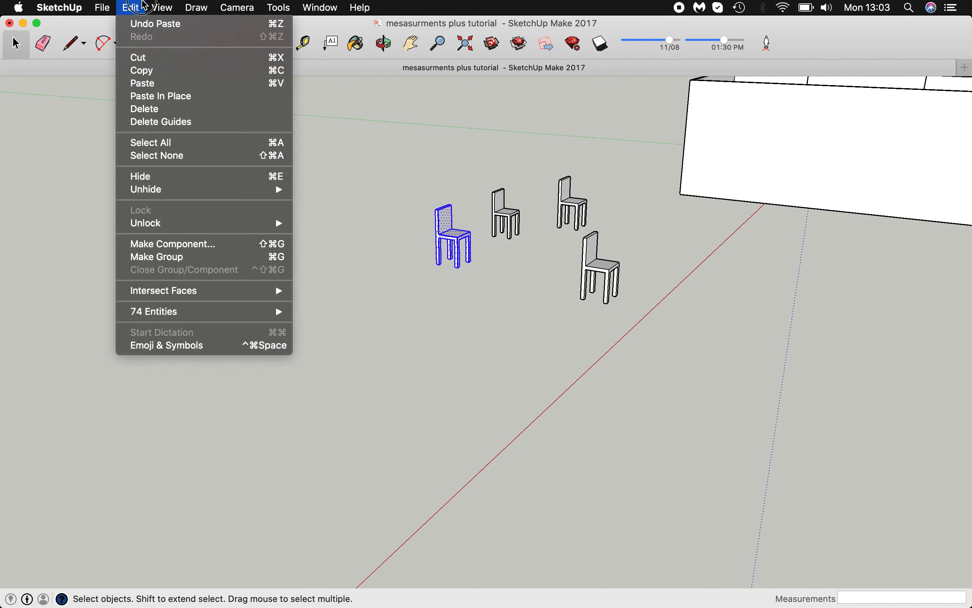
{"action": "left_click", "coordinate": [164, 257]}
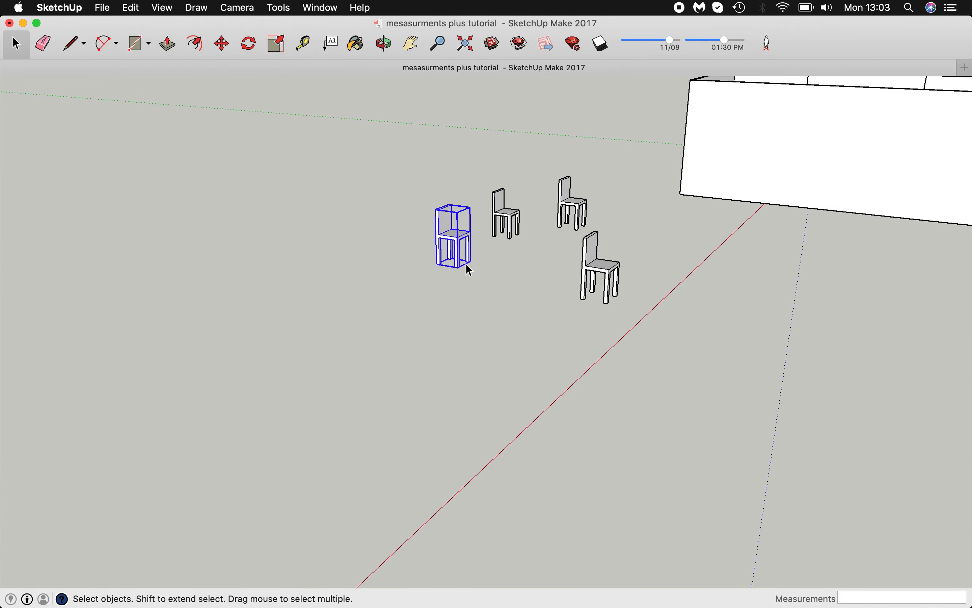
{"action": "triple_click", "coordinate": [506, 225]}
{"action": "left_click", "coordinate": [102, 8]}
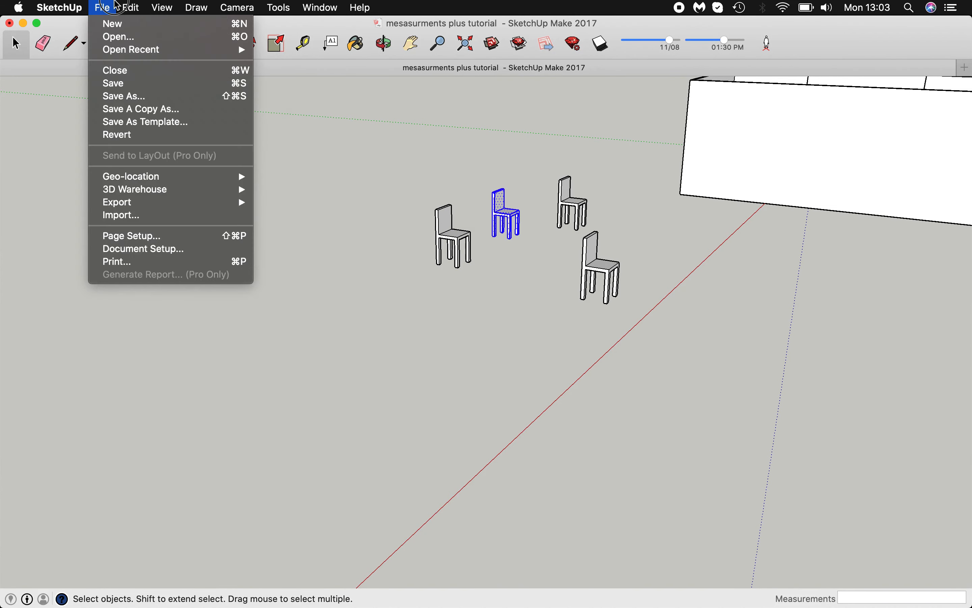
{"action": "left_click", "coordinate": [165, 257]}
{"action": "left_click", "coordinate": [565, 218]}
{"action": "triple_click", "coordinate": [565, 215]}
{"action": "left_click", "coordinate": [131, 8]}
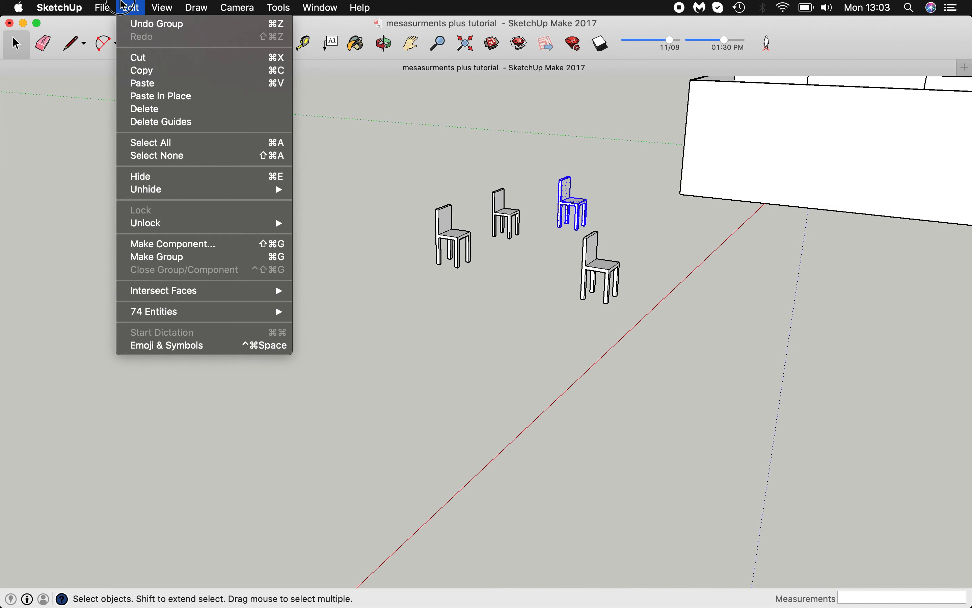
{"action": "left_click", "coordinate": [177, 257]}
{"action": "left_click", "coordinate": [600, 269]}
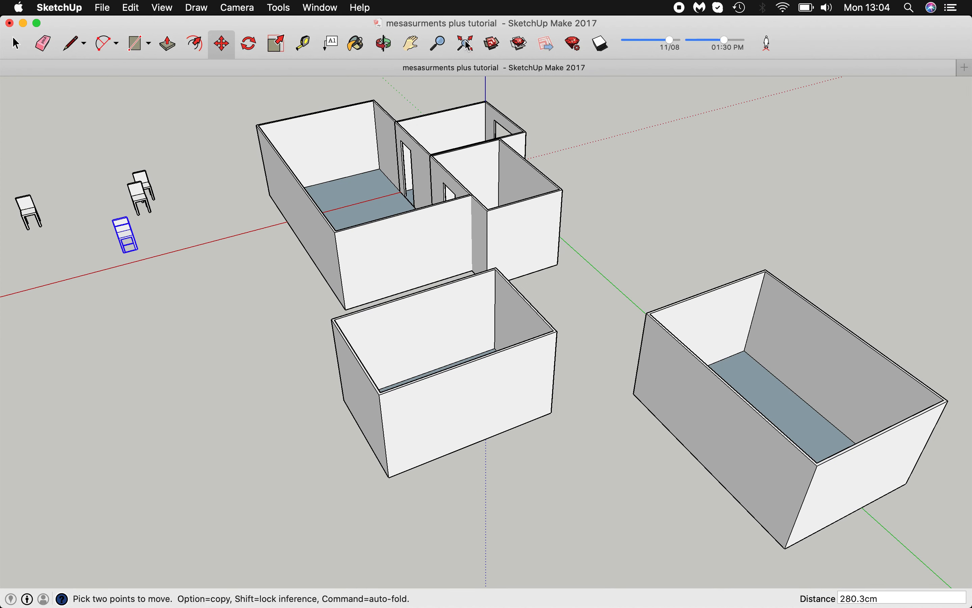
- Move the selected chair from outside onto the floor of the large room in the joined layout
{"action": "key", "text": "q"}
{"action": "key", "text": "m"}
{"action": "left_click", "coordinate": [138, 251]}
{"action": "left_click", "coordinate": [363, 192]}
- Move a second chair into the same large room, placing it near the front wall apart from the first chair
{"action": "left_click", "coordinate": [19, 44]}
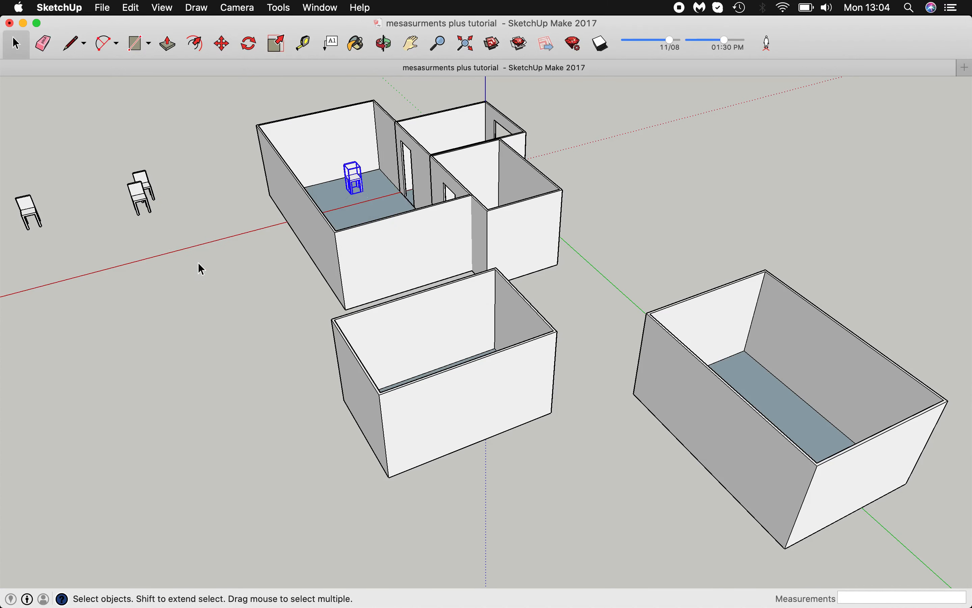
{"action": "left_click", "coordinate": [149, 213]}
{"action": "left_click", "coordinate": [225, 46]}
{"action": "left_click", "coordinate": [151, 213]}
{"action": "left_click", "coordinate": [352, 224]}
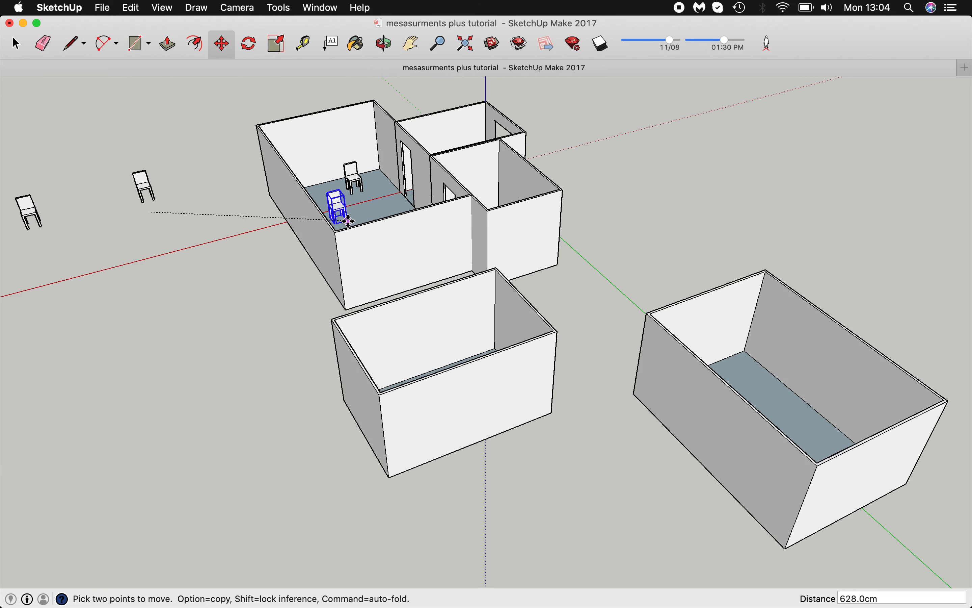
- Rotate the second chair in the large room by about 45 degrees on the floor
{"action": "left_click", "coordinate": [248, 45]}
{"action": "left_click", "coordinate": [334, 210]}
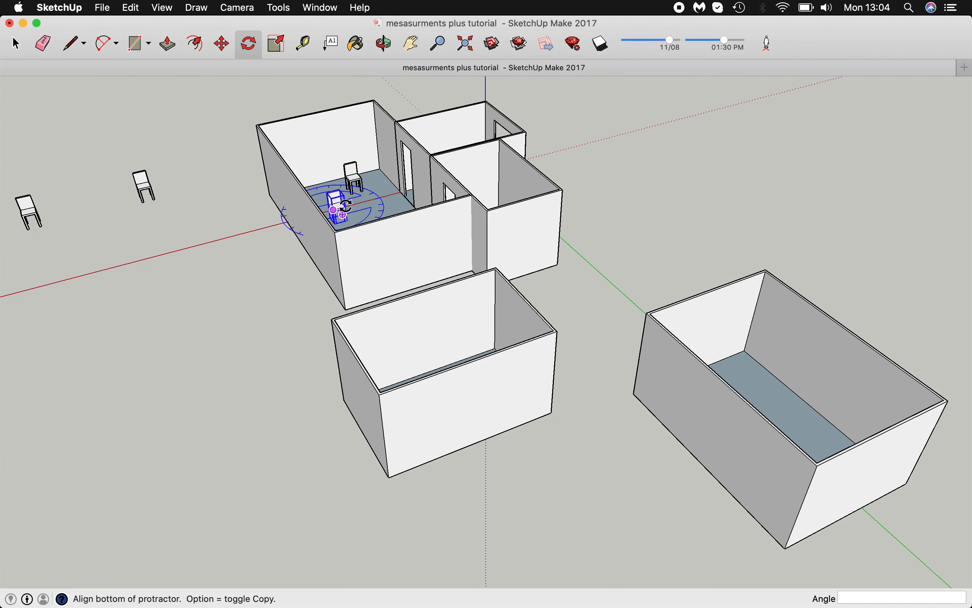
{"action": "left_click", "coordinate": [384, 201]}
{"action": "left_click", "coordinate": [373, 156]}
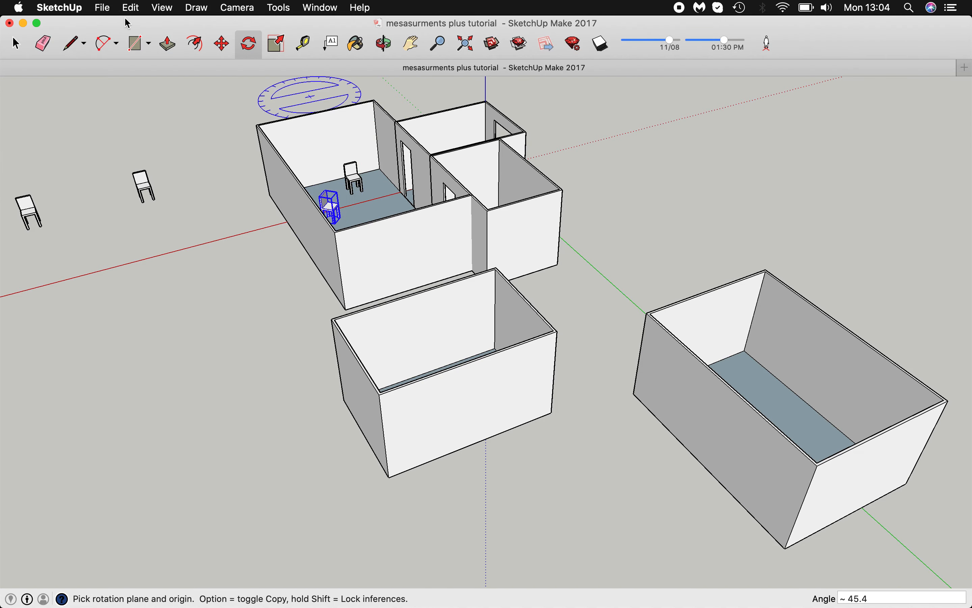
{"action": "left_click", "coordinate": [16, 44]}
- Examine the rotated chair inside the large room up close and from another angle
{"action": "left_click", "coordinate": [411, 44]}
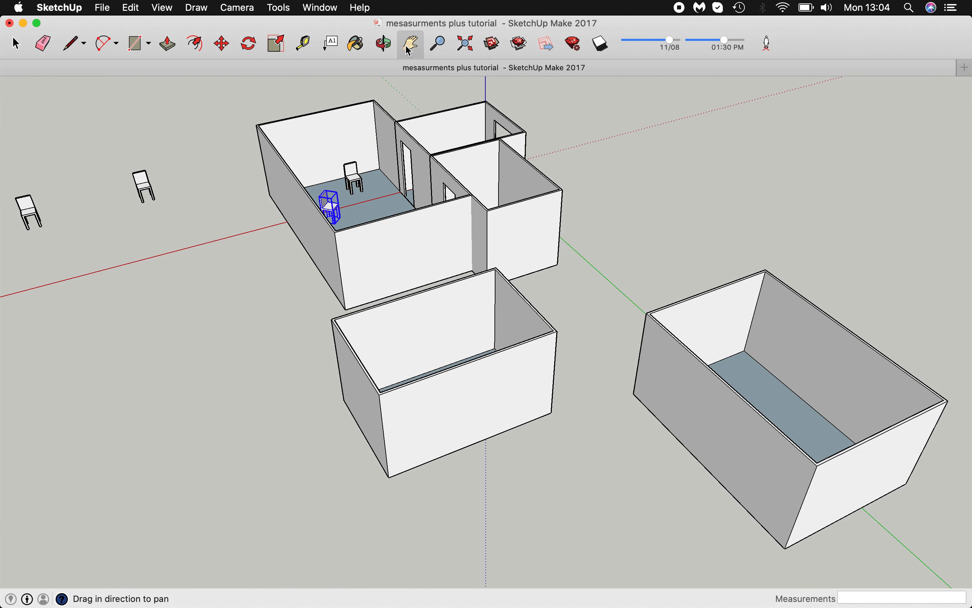
{"action": "scroll", "coordinate": [338, 241], "scroll_direction": "up", "scroll_amount": 3}
{"action": "scroll", "coordinate": [376, 242], "scroll_direction": "up", "scroll_amount": 5}
{"action": "scroll", "coordinate": [376, 241], "scroll_direction": "up", "scroll_amount": 4}
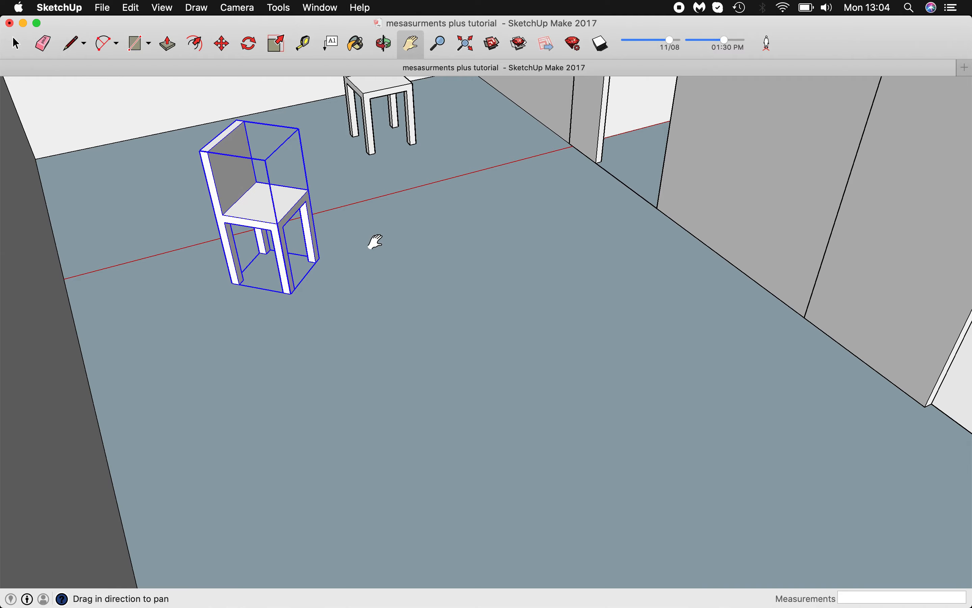
{"action": "scroll", "coordinate": [373, 243], "scroll_direction": "down", "scroll_amount": 4}
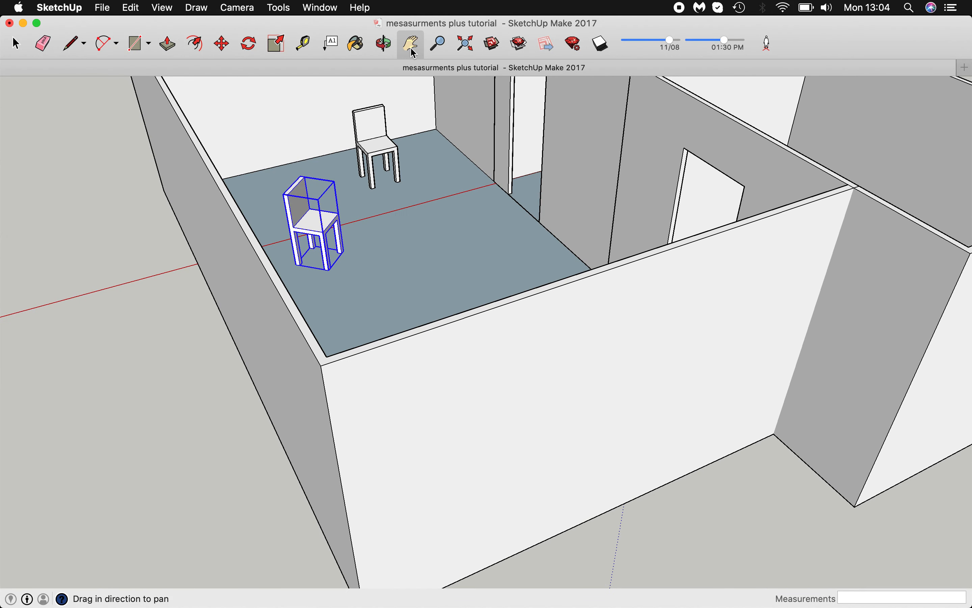
{"action": "left_click", "coordinate": [384, 43]}
{"action": "left_click_drag", "start_coordinate": [391, 218], "coordinate": [283, 278]}
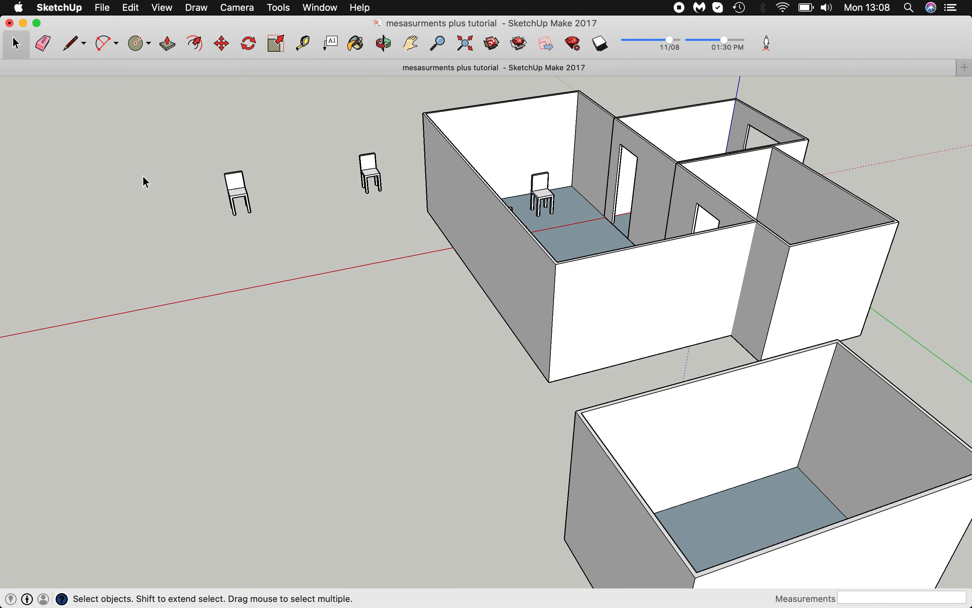
- Draw a rectangle of about 199 by 162 cm on the open ground in front of the two outside chairs
{"action": "left_click", "coordinate": [131, 8]}
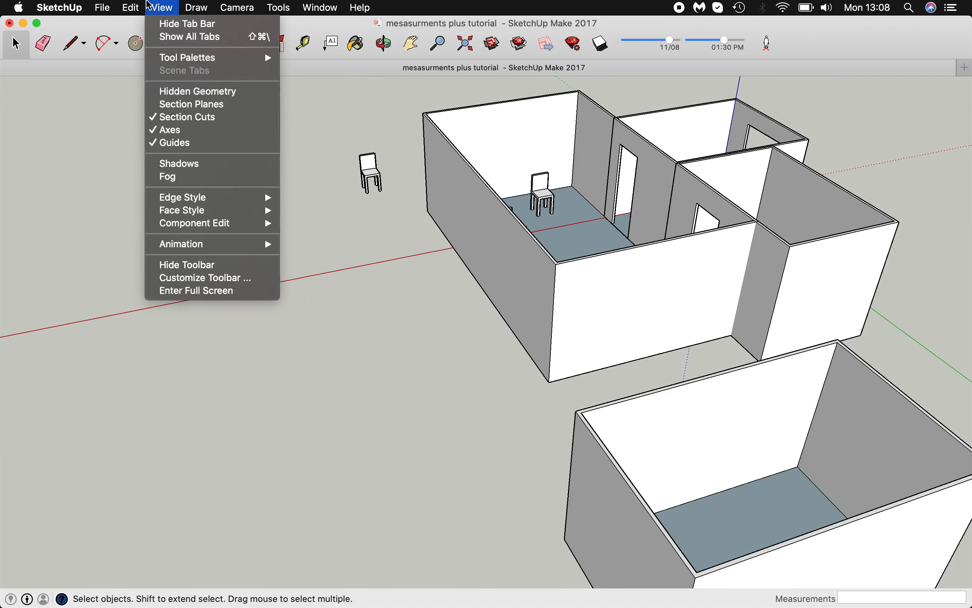
{"action": "left_click", "coordinate": [161, 96]}
{"action": "left_click", "coordinate": [169, 53]}
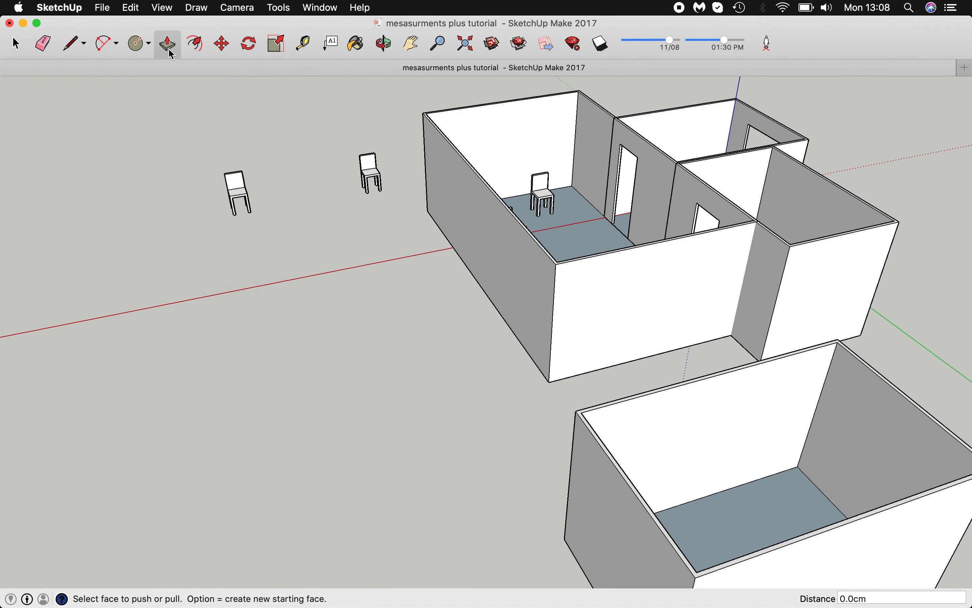
{"action": "left_click", "coordinate": [141, 38]}
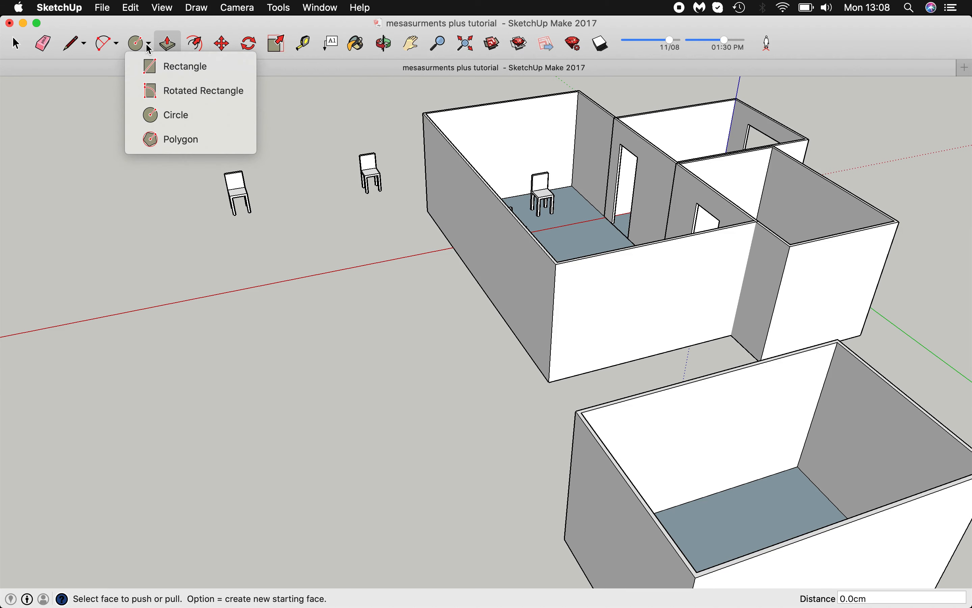
{"action": "left_click", "coordinate": [165, 64]}
{"action": "left_click", "coordinate": [178, 282]}
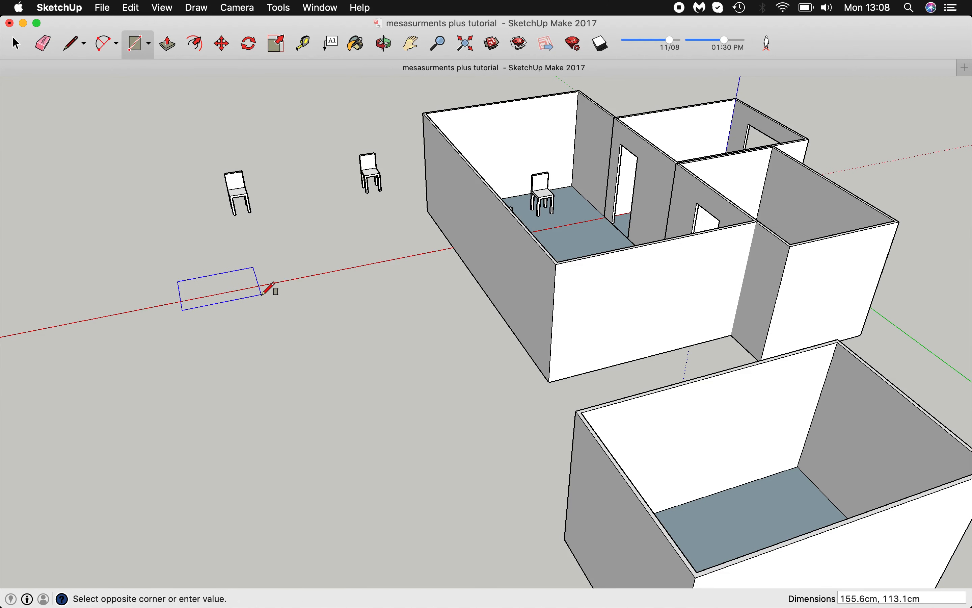
{"action": "left_click", "coordinate": [287, 303]}
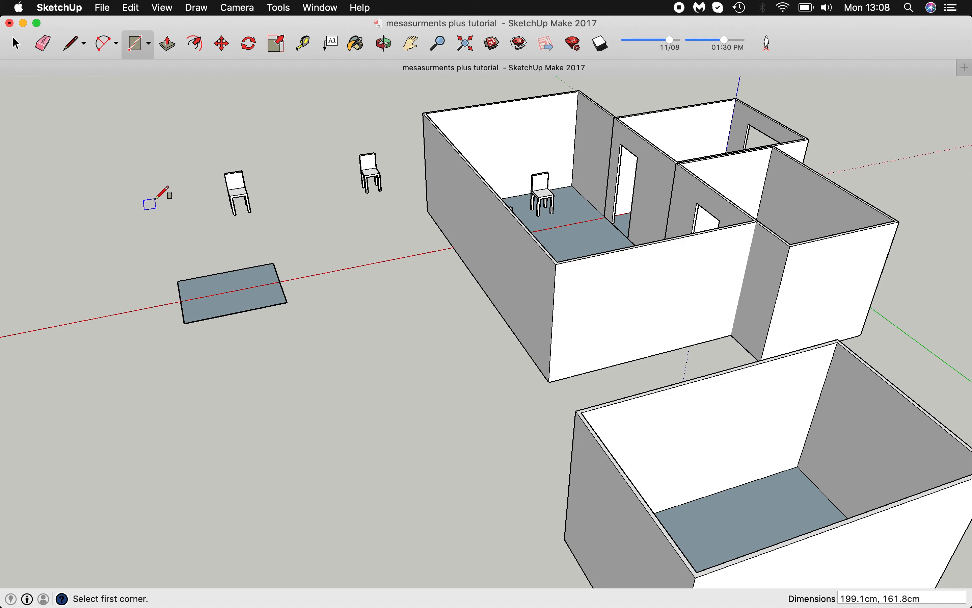
- Place guides on the rectangle 120 cm from its left short edge and 80 cm from its back long edge
{"action": "scroll", "coordinate": [211, 288], "scroll_direction": "up", "scroll_amount": 5}
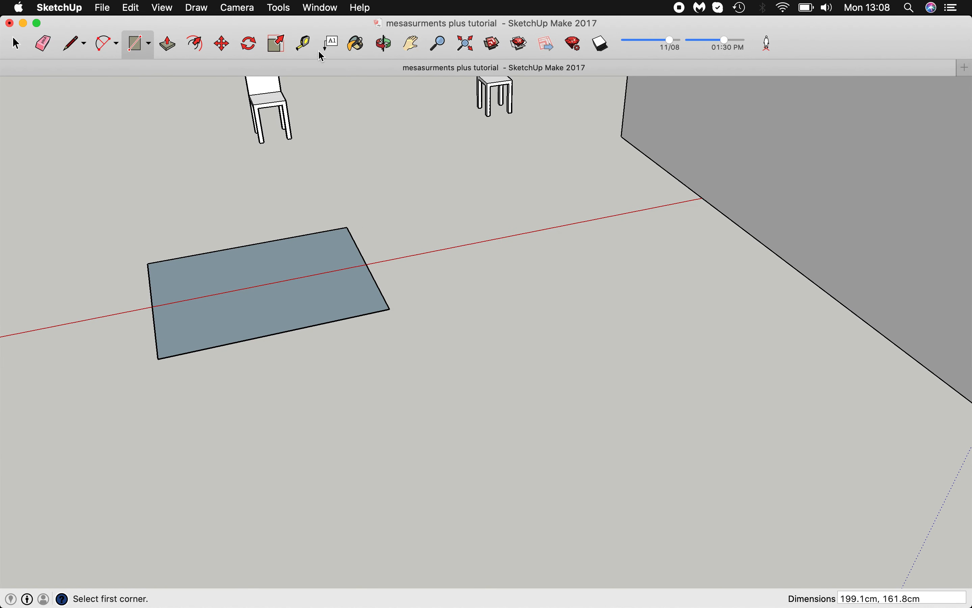
{"action": "left_click", "coordinate": [307, 46]}
{"action": "left_click", "coordinate": [153, 291]}
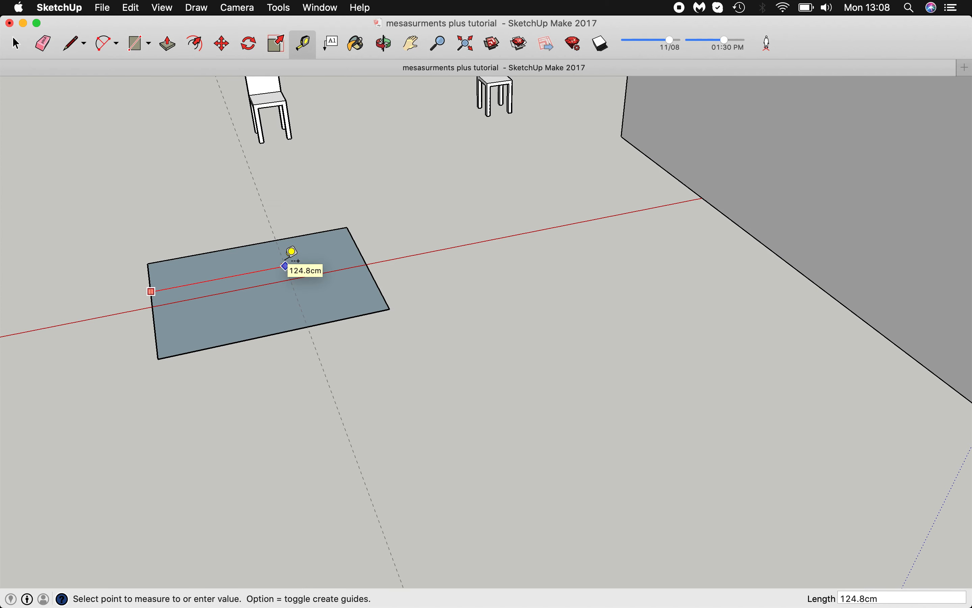
{"action": "left_click", "coordinate": [291, 253]}
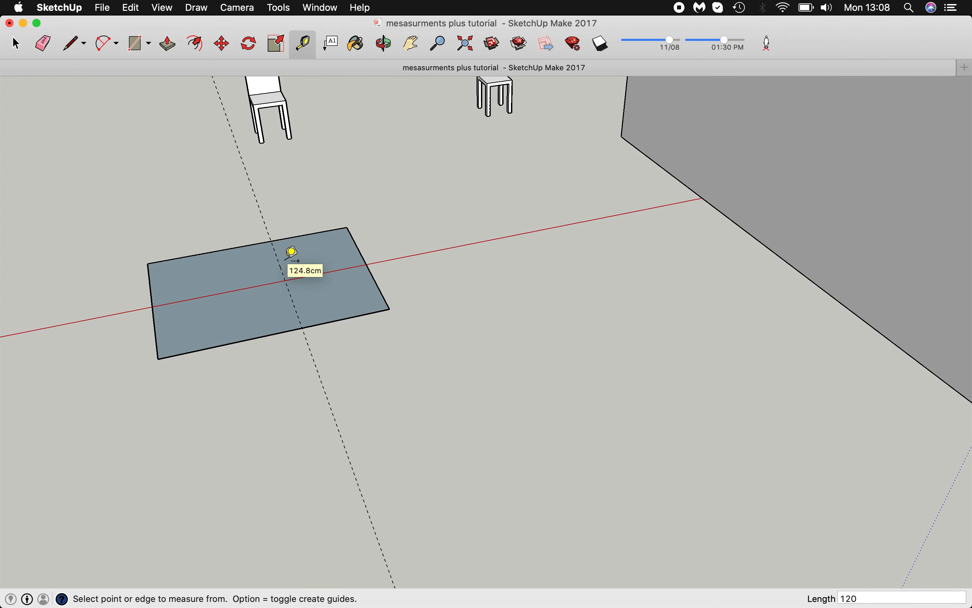
{"action": "left_click", "coordinate": [241, 247]}
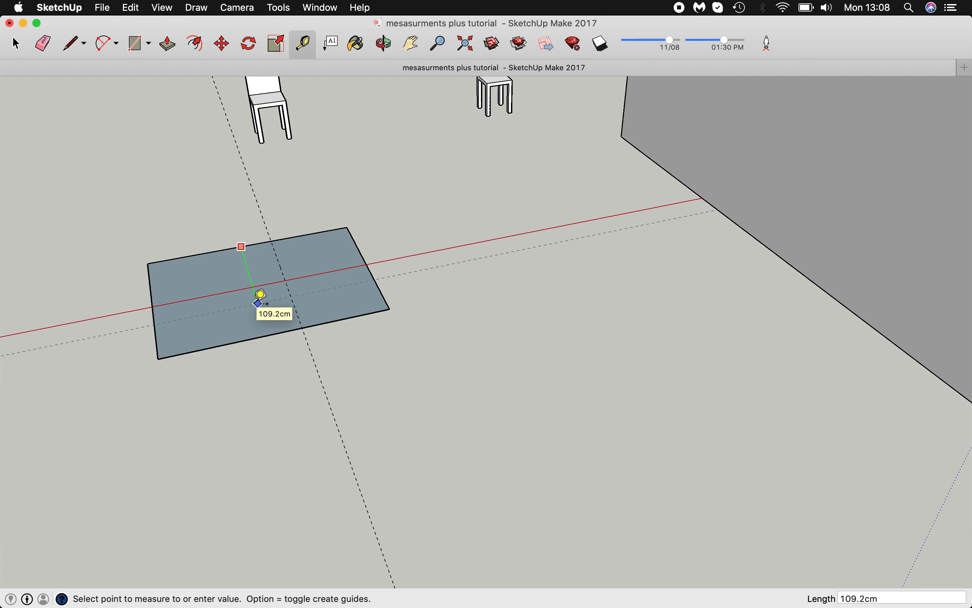
{"action": "left_click", "coordinate": [258, 302]}
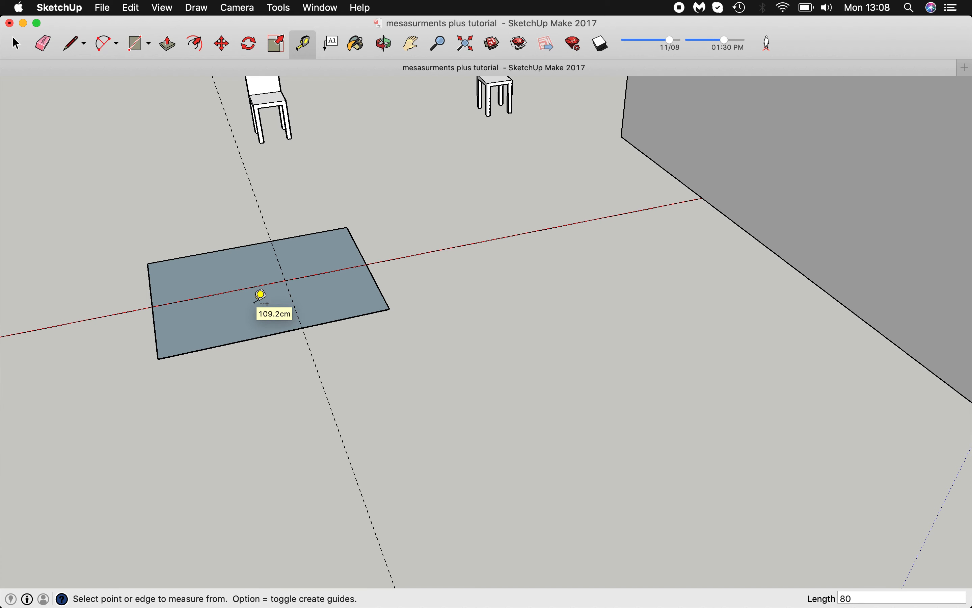
- Draw lines along both guides from the left and back edges to their crossing, enclosing a 120 by 80 cm area
{"action": "left_click", "coordinate": [72, 50]}
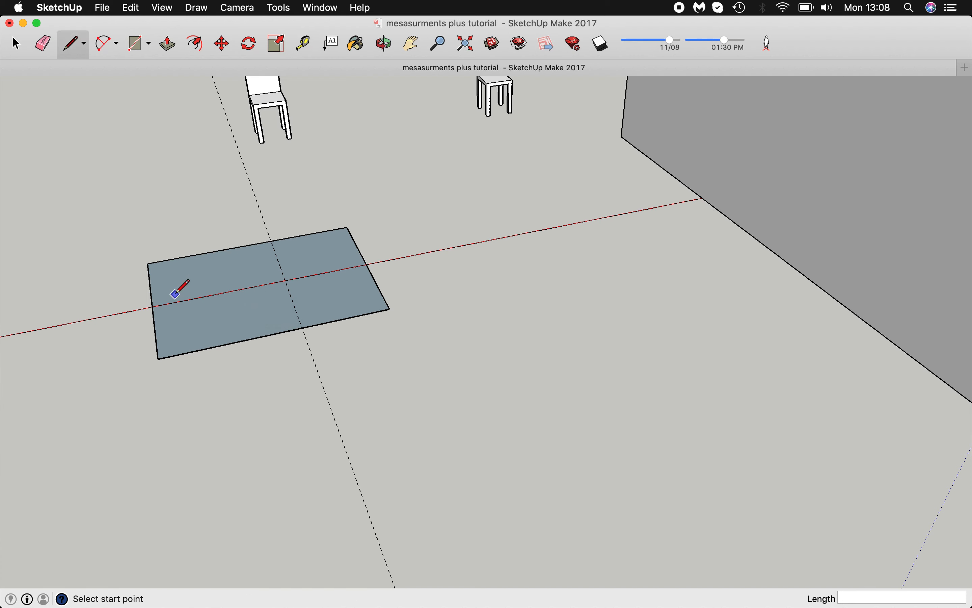
{"action": "left_click", "coordinate": [153, 307]}
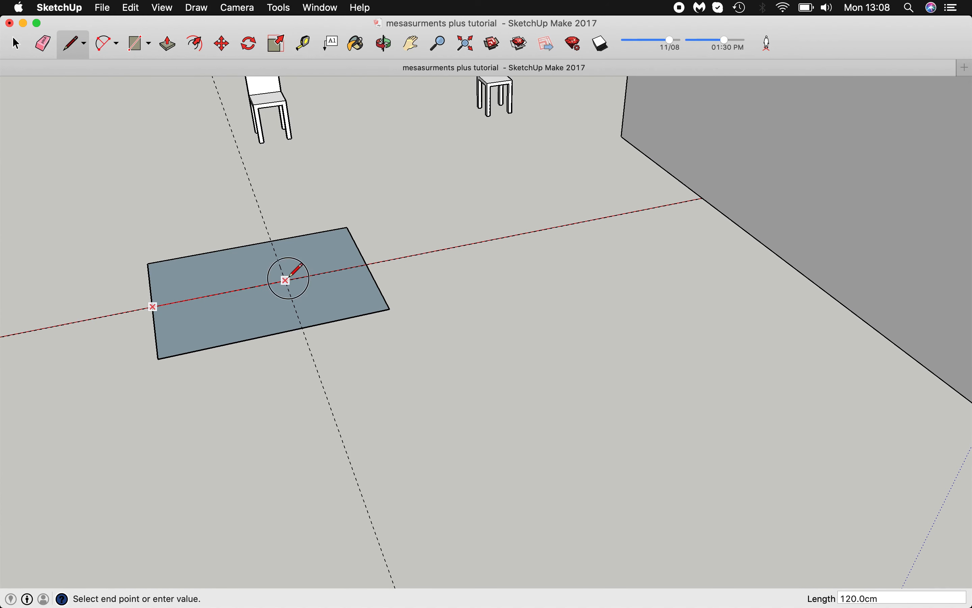
{"action": "left_click", "coordinate": [286, 279]}
{"action": "left_click", "coordinate": [271, 240]}
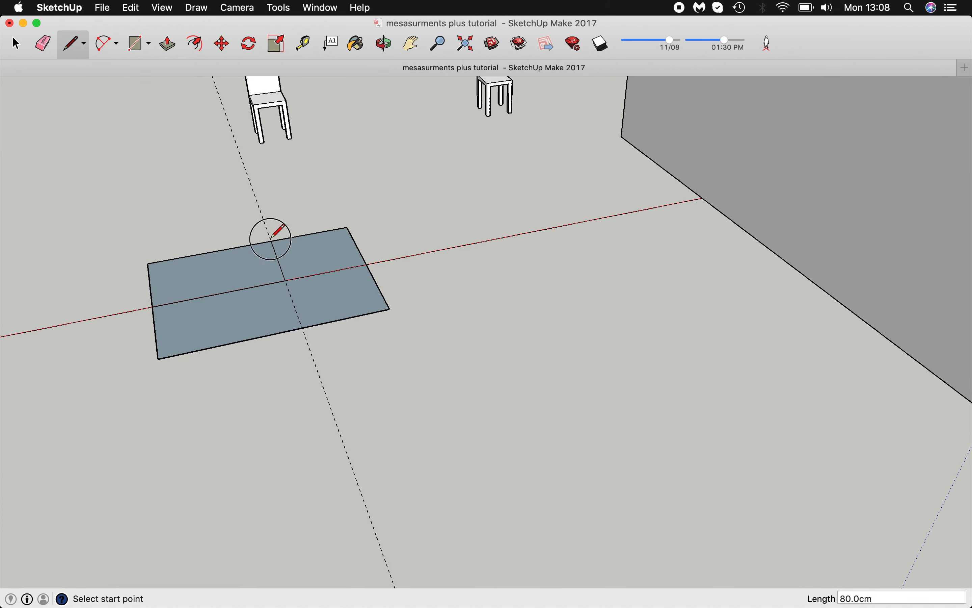
- Erase the surplus outline edges outside the 120 by 80 cm rectangle
{"action": "left_click", "coordinate": [53, 44]}
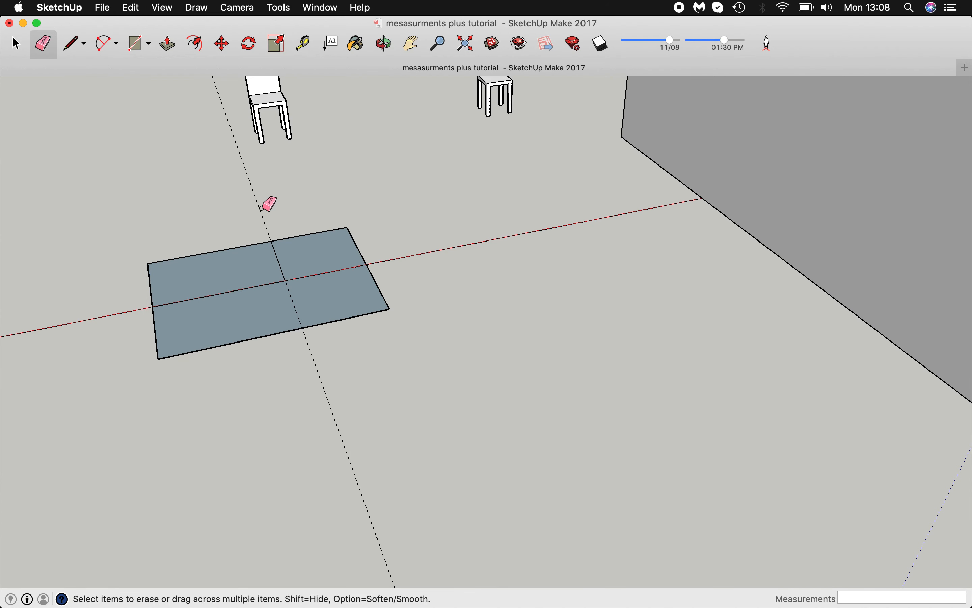
{"action": "left_click", "coordinate": [299, 237]}
{"action": "left_click", "coordinate": [365, 260]}
{"action": "left_click", "coordinate": [361, 315]}
{"action": "left_click", "coordinate": [156, 338]}
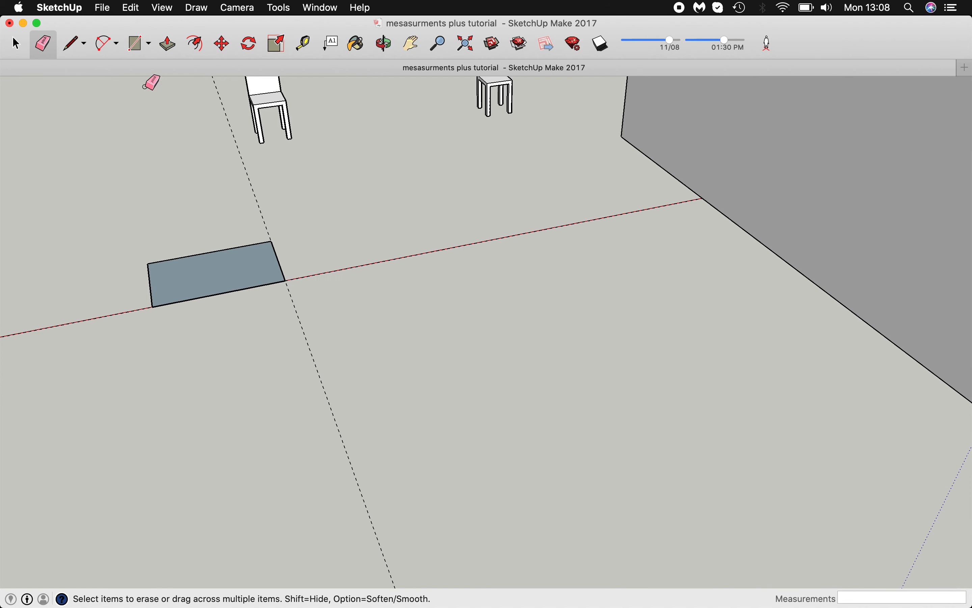
- Extrude the rectangle upward 7 cm into a tabletop slab
{"action": "left_click", "coordinate": [172, 53]}
{"action": "left_click_drag", "start_coordinate": [199, 282], "coordinate": [204, 279]}
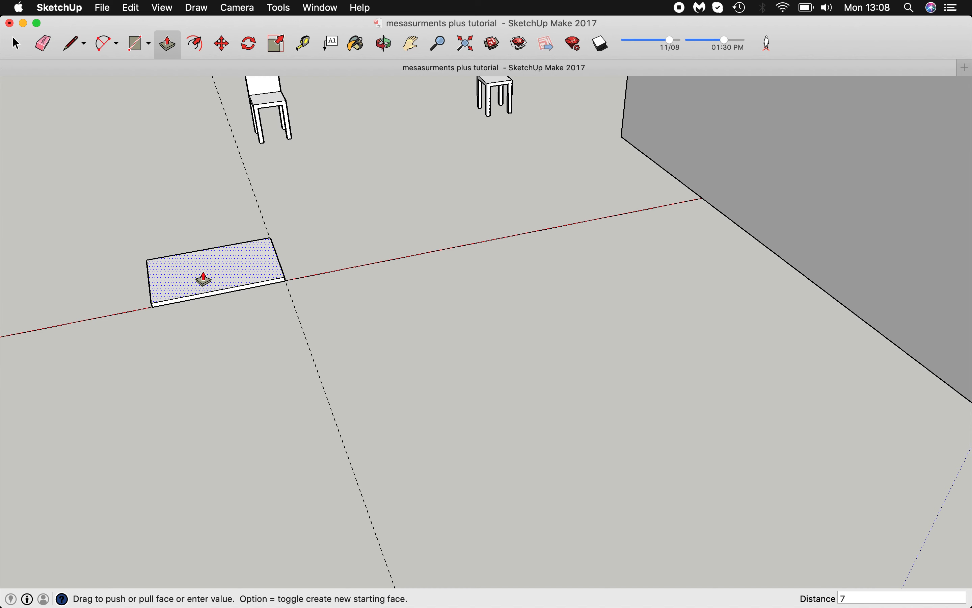
{"action": "type", "text": "7"}
{"action": "key", "text": "Return"}
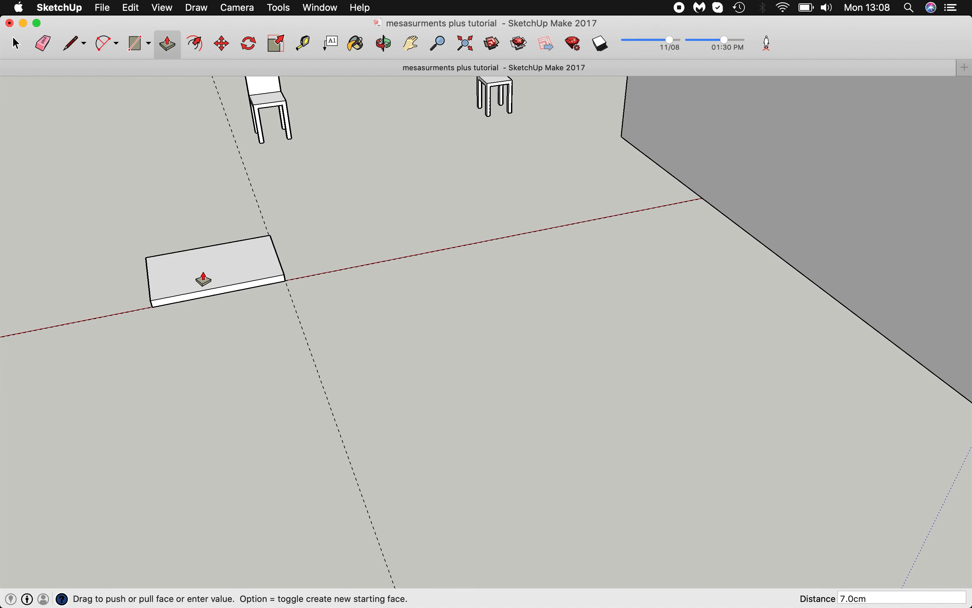
- Place guides on the slab's upper face 5 cm inside its left short edge and its back long edge
{"action": "left_click", "coordinate": [385, 44]}
{"action": "left_click_drag", "start_coordinate": [313, 169], "coordinate": [332, 231]}
{"action": "scroll", "coordinate": [253, 287], "scroll_direction": "up", "scroll_amount": 3}
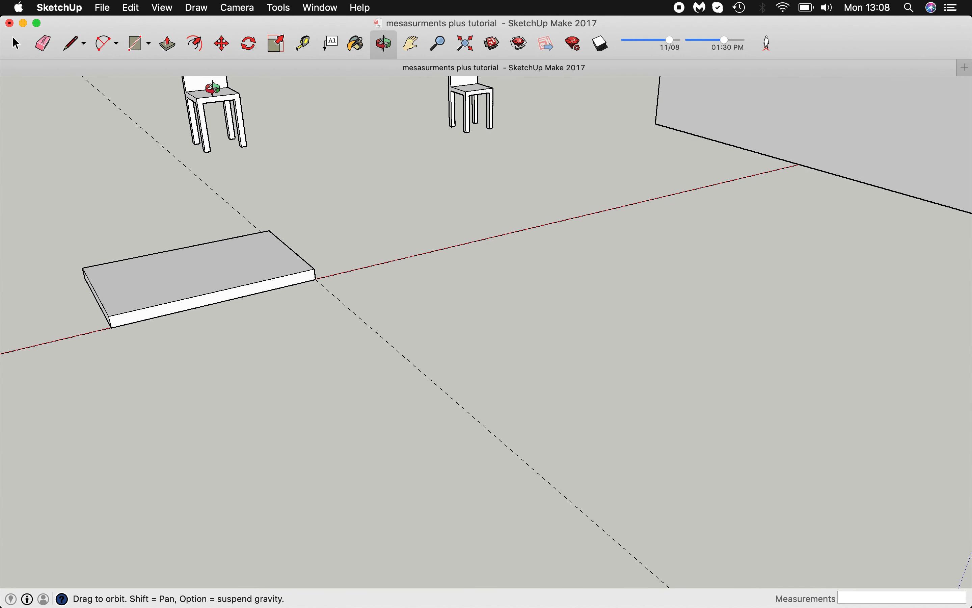
{"action": "left_click", "coordinate": [305, 45]}
{"action": "left_click", "coordinate": [96, 289]}
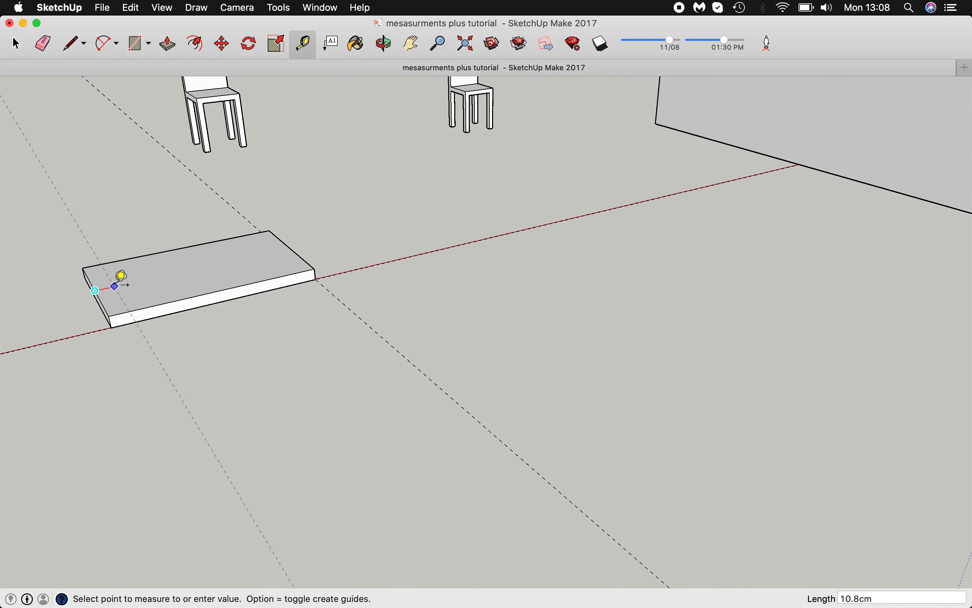
{"action": "key", "text": "Return"}
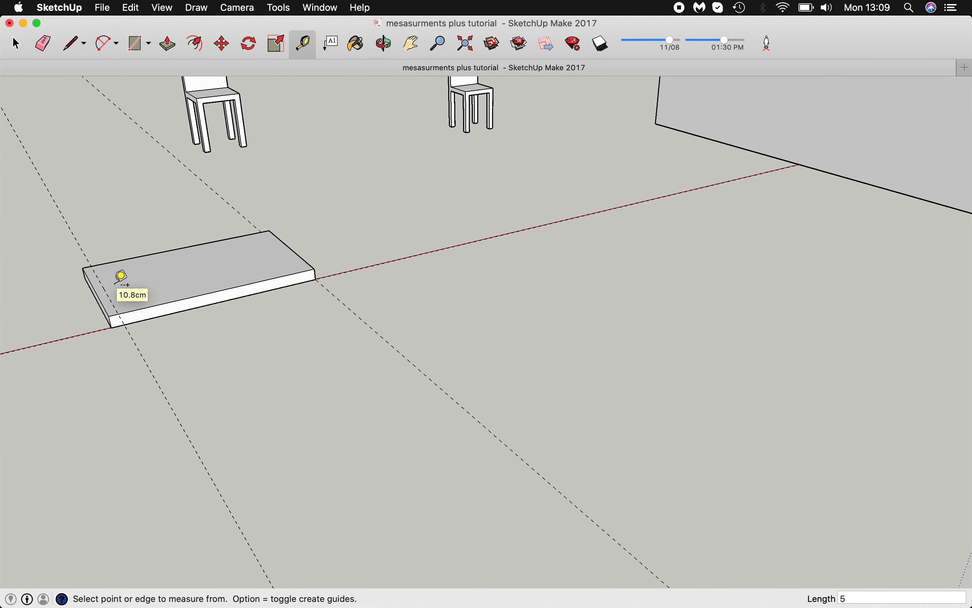
{"action": "left_click", "coordinate": [131, 258]}
{"action": "left_click", "coordinate": [139, 264]}
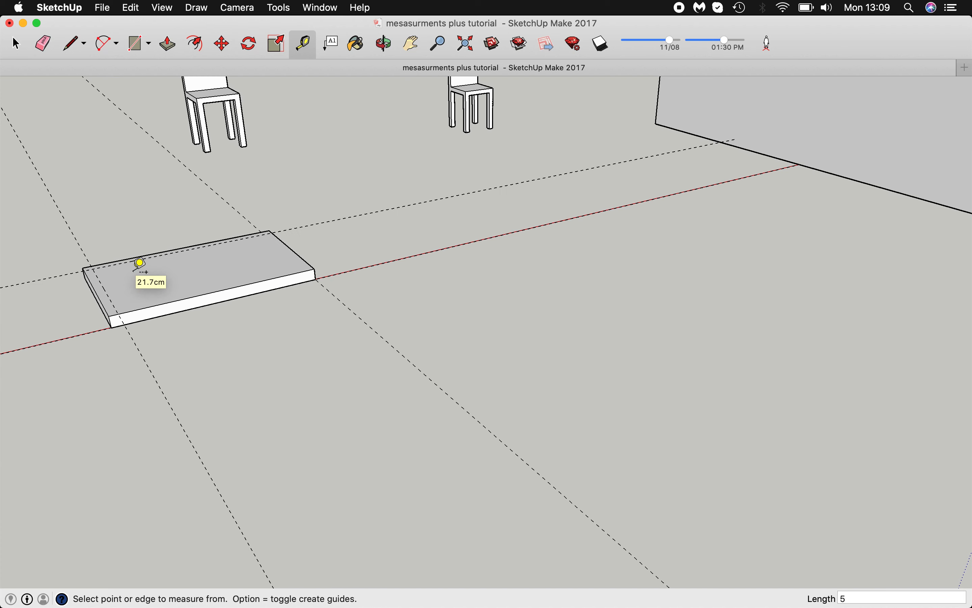
- Add guides 5 cm inside the slab's front long edge and its right short edge
{"action": "left_click", "coordinate": [141, 308]}
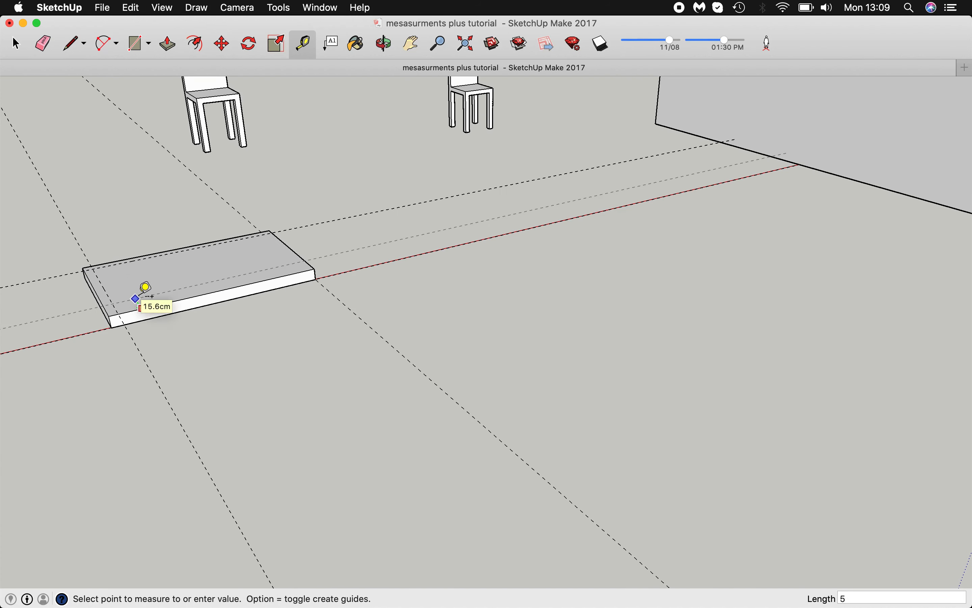
{"action": "left_click", "coordinate": [144, 287]}
{"action": "left_click", "coordinate": [282, 241]}
{"action": "type", "text": "5"}
{"action": "key", "text": "Return"}
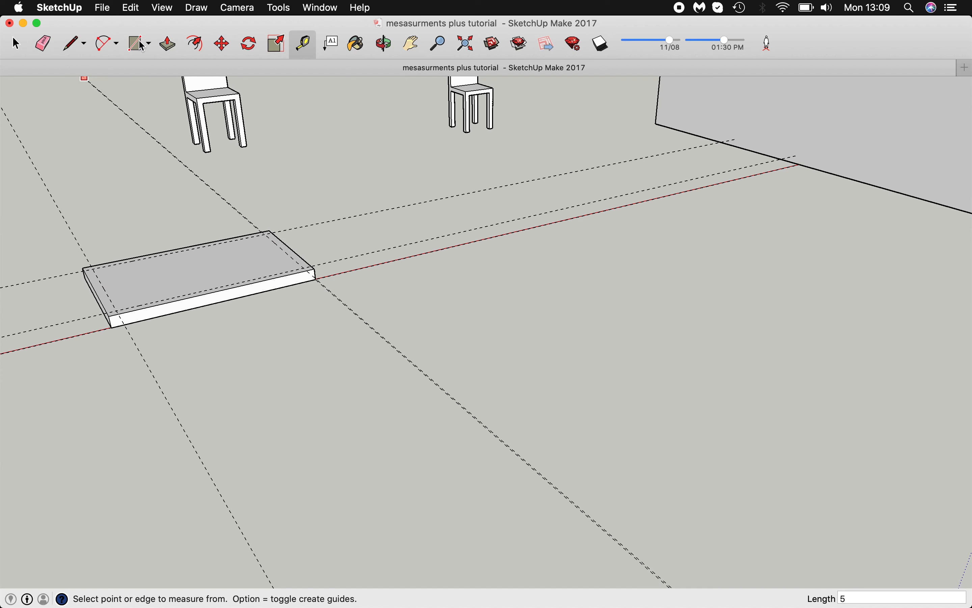
- Draw 5 by 5 cm squares for the table legs between the slab's corners and the guide crossings
{"action": "left_click", "coordinate": [139, 43]}
{"action": "left_click", "coordinate": [83, 268]}
{"action": "left_click", "coordinate": [101, 268]}
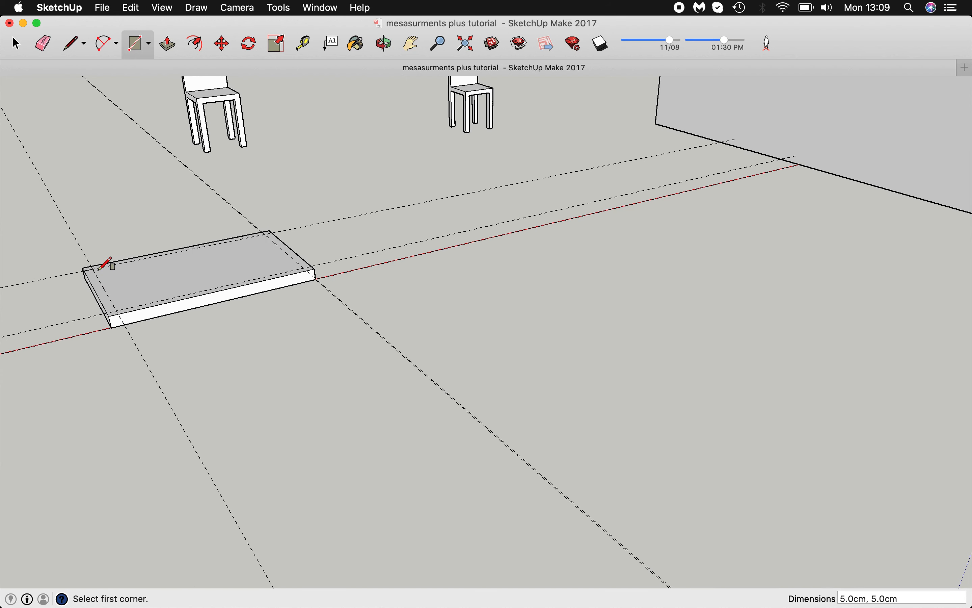
{"action": "left_click", "coordinate": [109, 316]}
{"action": "left_click", "coordinate": [118, 309]}
- Extrude the four corner leg squares 65 cm upward from the tabletop slab
{"action": "key", "text": "p"}
{"action": "left_click", "coordinate": [112, 317]}
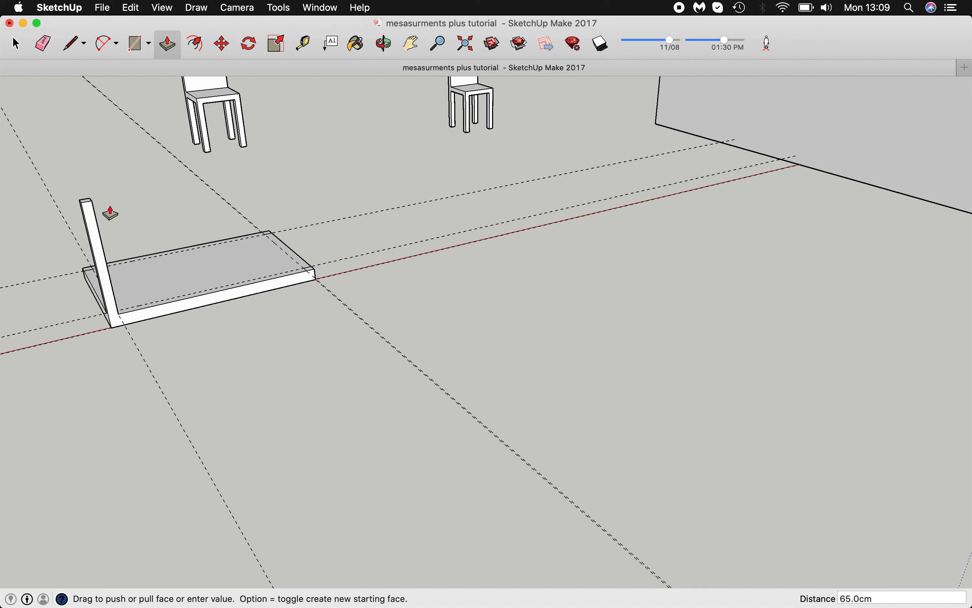
{"action": "left_click", "coordinate": [309, 272]}
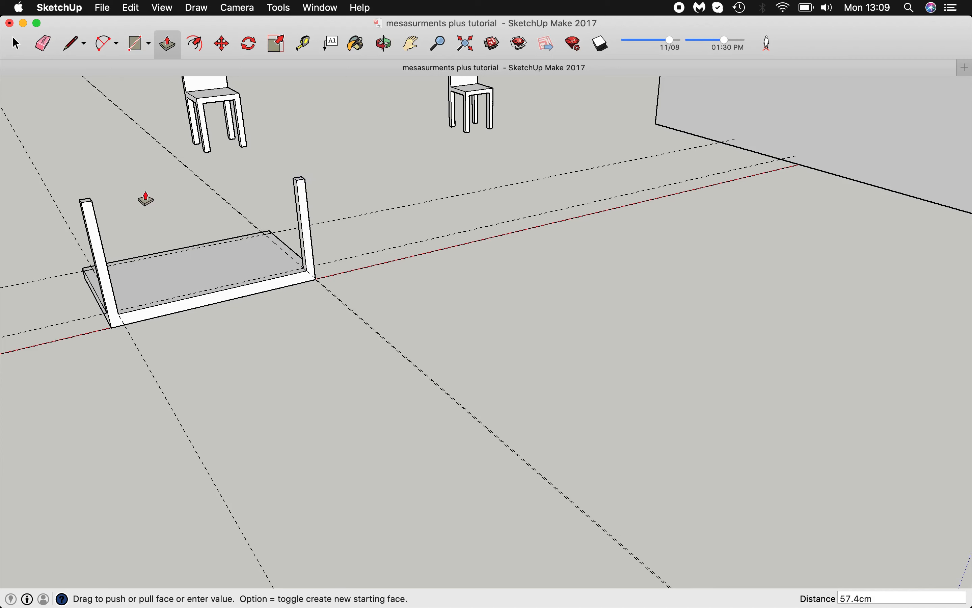
{"action": "left_click", "coordinate": [92, 201]}
{"action": "left_click", "coordinate": [86, 274]}
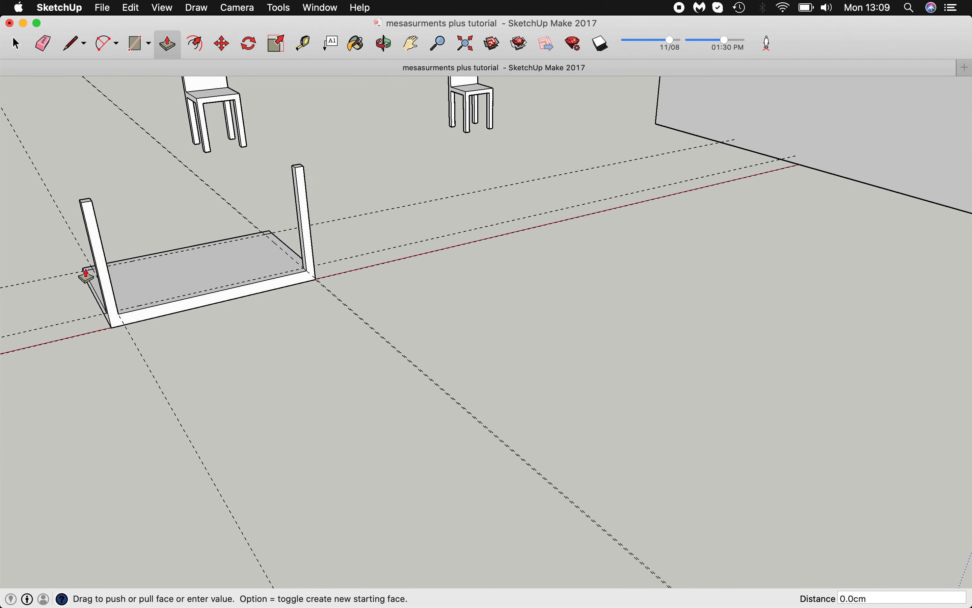
{"action": "left_click", "coordinate": [92, 203]}
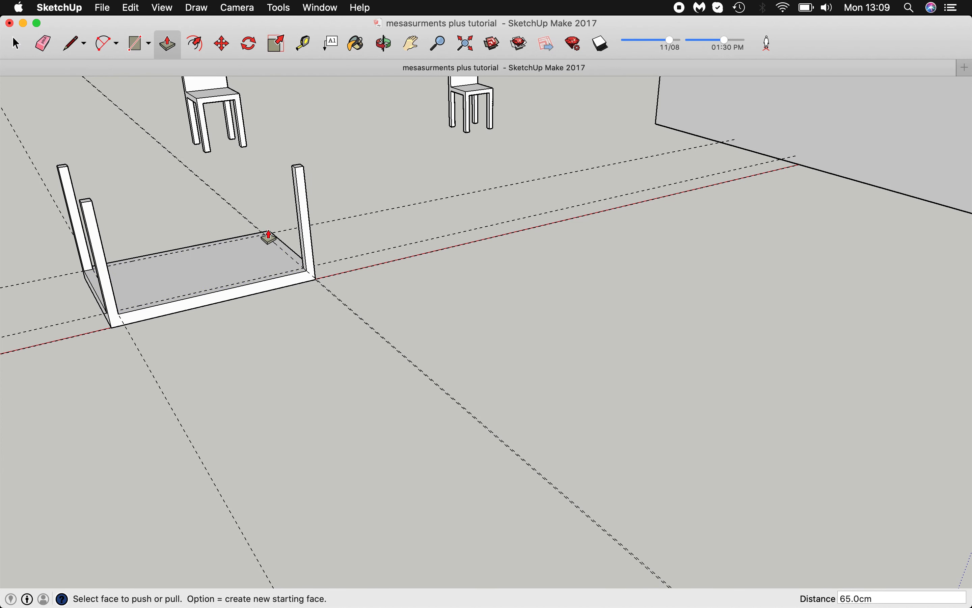
{"action": "scroll", "coordinate": [268, 237], "scroll_direction": "up", "scroll_amount": 5}
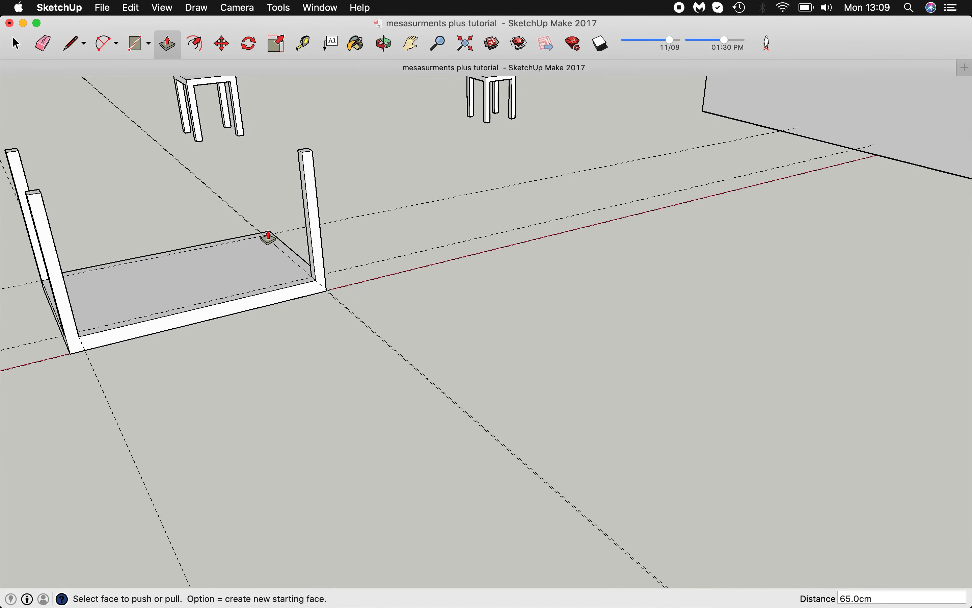
{"action": "left_click", "coordinate": [274, 229]}
{"action": "left_click", "coordinate": [319, 133]}
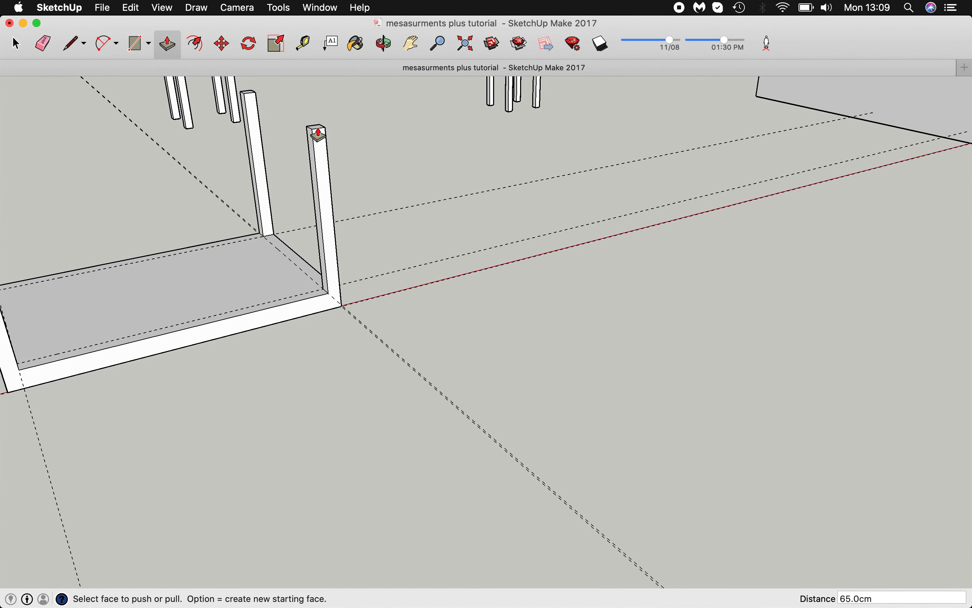
{"action": "scroll", "coordinate": [209, 227], "scroll_direction": "down", "scroll_amount": 1}
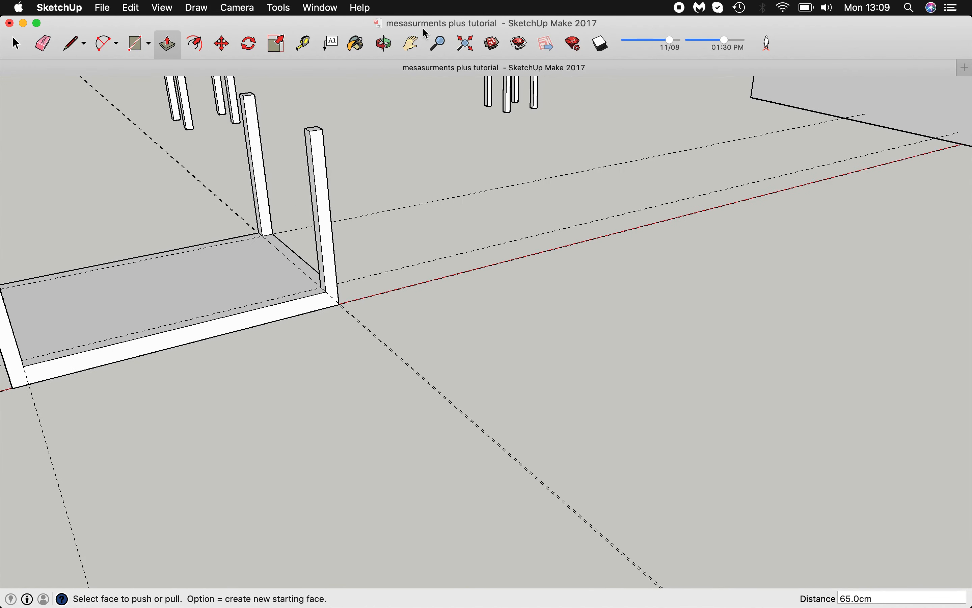
- Rotate the whole upside-down table 180° about its long front side so that it stands on its legs
{"action": "left_click", "coordinate": [411, 44]}
{"action": "left_click_drag", "start_coordinate": [213, 250], "coordinate": [410, 258]}
{"action": "scroll", "coordinate": [411, 258], "scroll_direction": "down", "scroll_amount": 4}
{"action": "scroll", "coordinate": [412, 259], "scroll_direction": "down", "scroll_amount": 1}
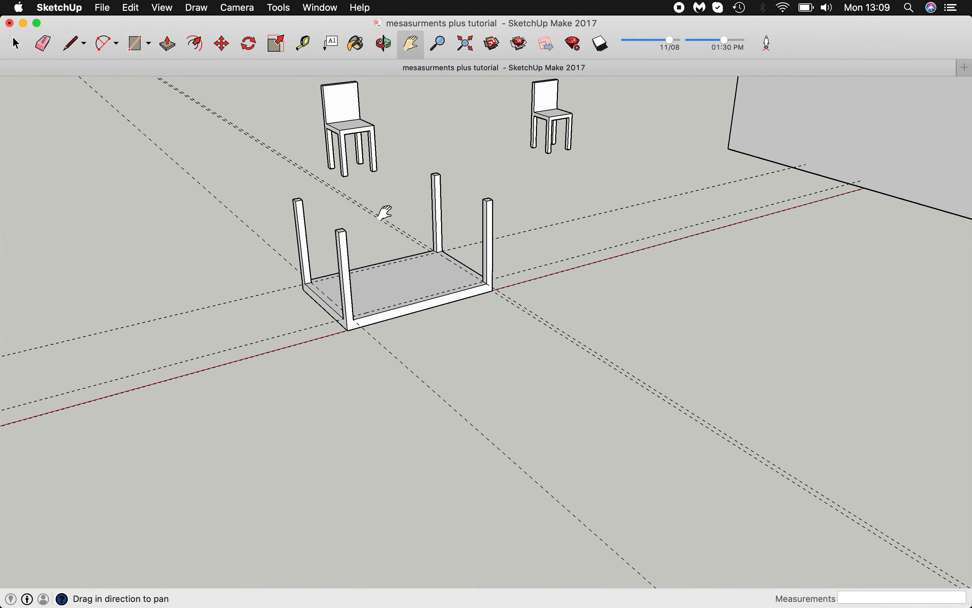
{"action": "left_click", "coordinate": [17, 43]}
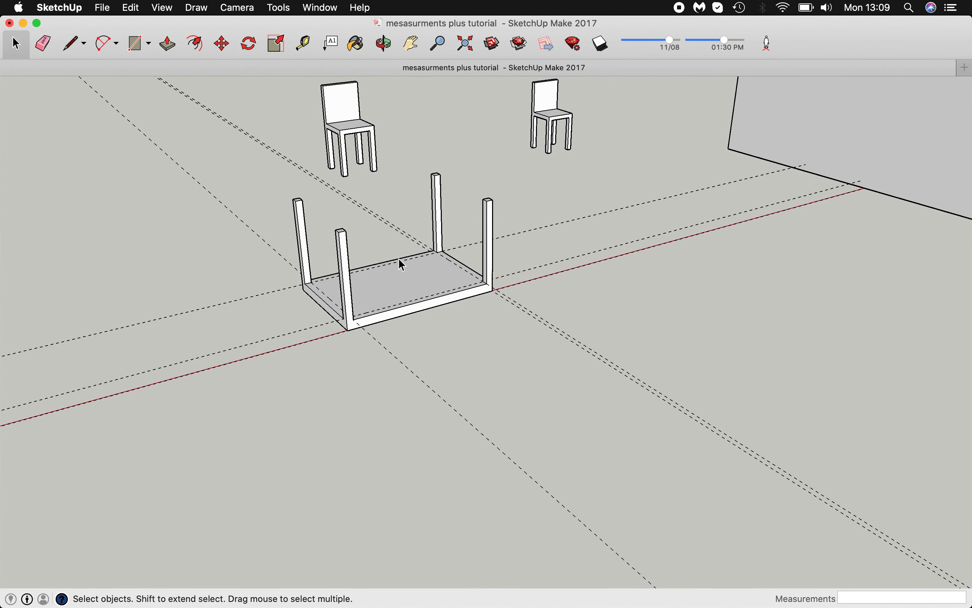
{"action": "triple_click", "coordinate": [405, 274]}
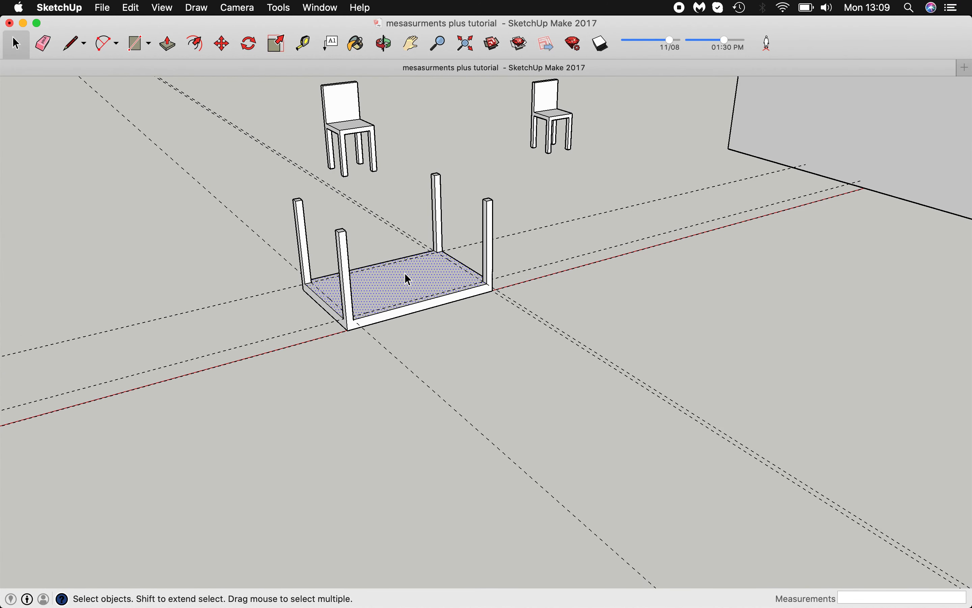
{"action": "left_click", "coordinate": [241, 50]}
{"action": "left_click", "coordinate": [424, 310]}
{"action": "left_click", "coordinate": [537, 278]}
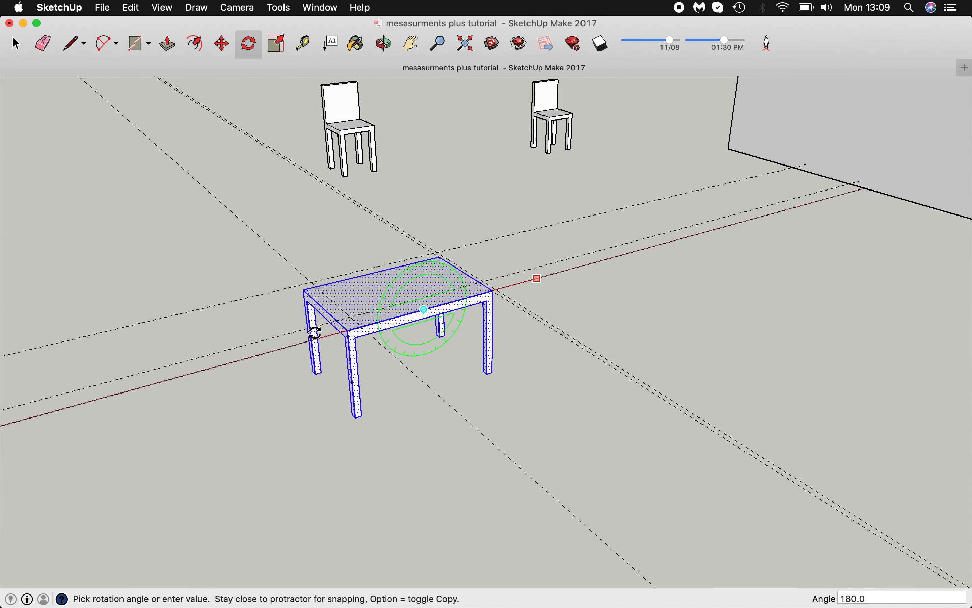
{"action": "left_click", "coordinate": [315, 333]}
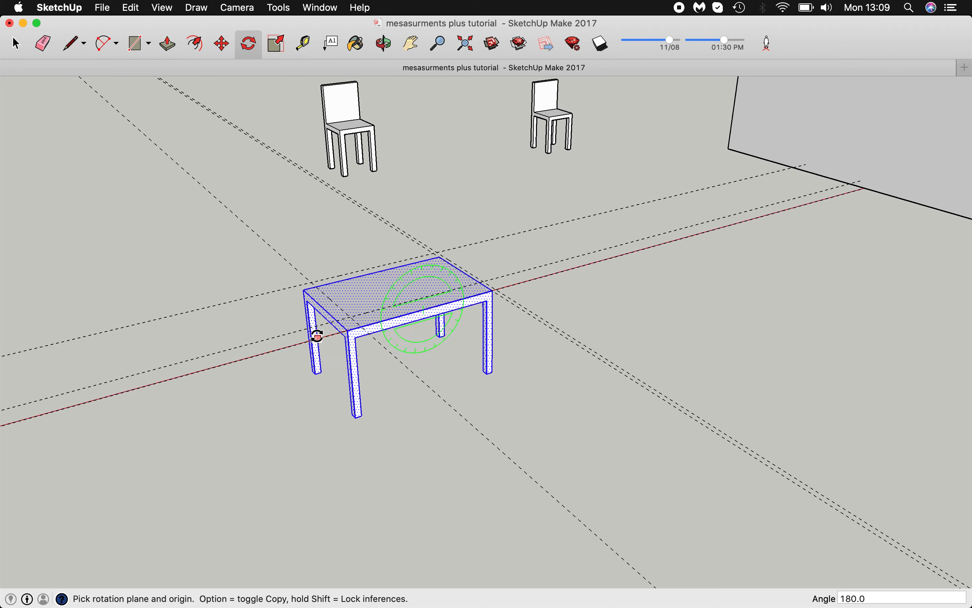
- Move the upright table onto the open floor in front of the two chairs
{"action": "left_click", "coordinate": [221, 43]}
{"action": "left_click", "coordinate": [349, 330]}
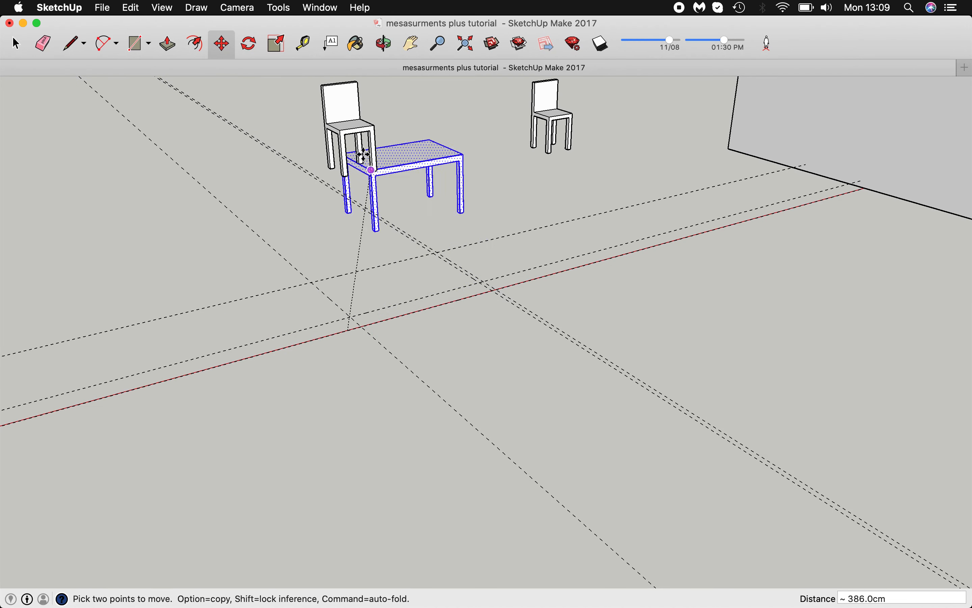
{"action": "left_click", "coordinate": [402, 125]}
{"action": "left_click", "coordinate": [406, 177]}
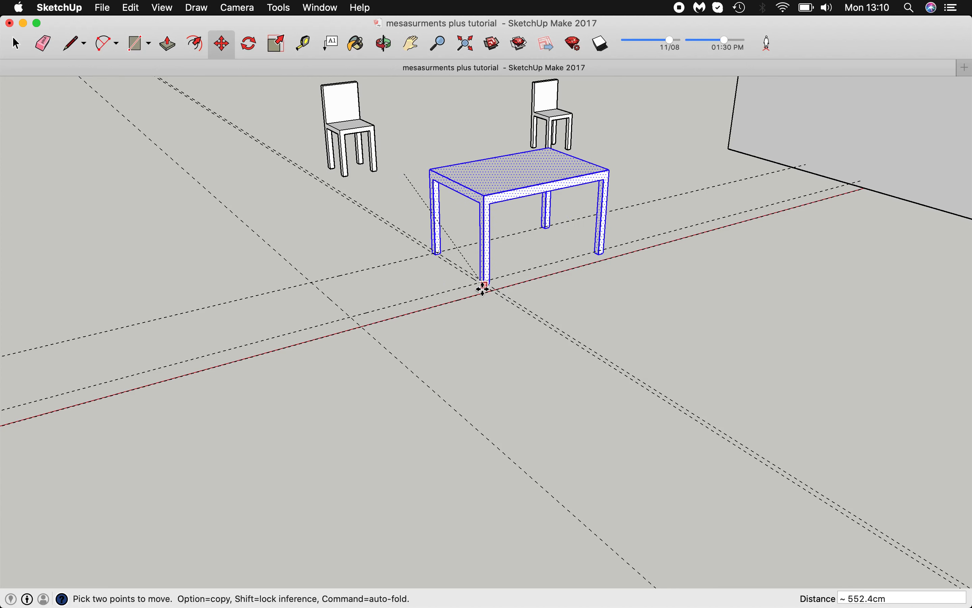
{"action": "left_click", "coordinate": [477, 262]}
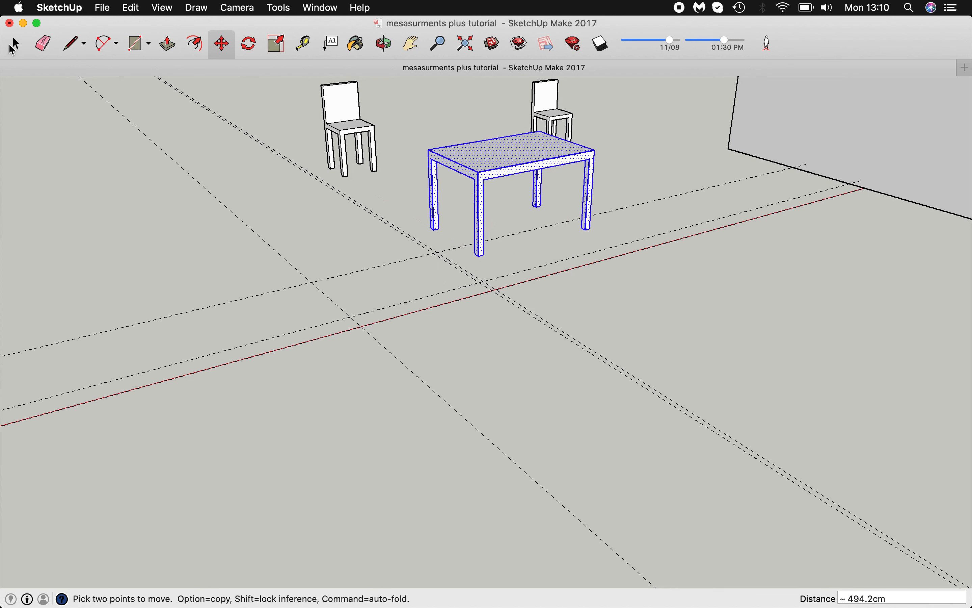
{"action": "left_click", "coordinate": [15, 45]}
{"action": "left_click", "coordinate": [406, 258]}
- Copy the whole table and paste the duplicate beside the original, on the side away from the rooms
{"action": "scroll", "coordinate": [405, 256], "scroll_direction": "down", "scroll_amount": 3}
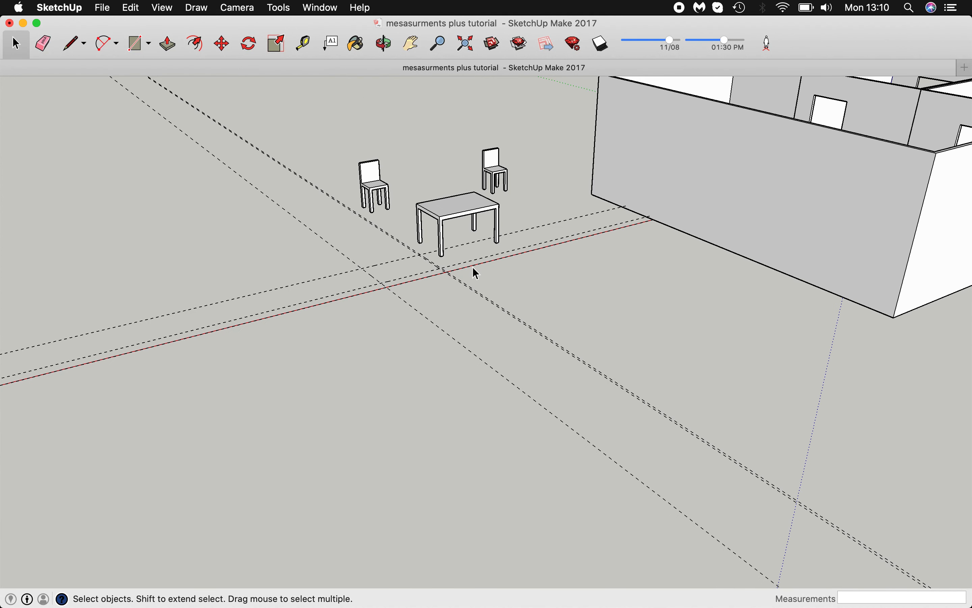
{"action": "scroll", "coordinate": [473, 267], "scroll_direction": "down", "scroll_amount": 1}
{"action": "left_click", "coordinate": [449, 218]}
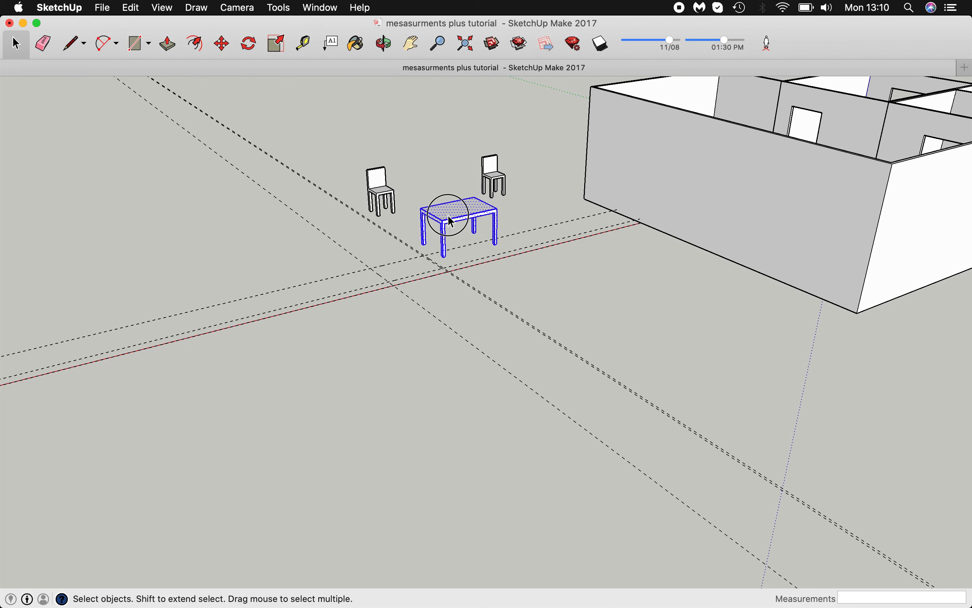
{"action": "key", "text": "super+c"}
{"action": "key", "text": "super+v"}
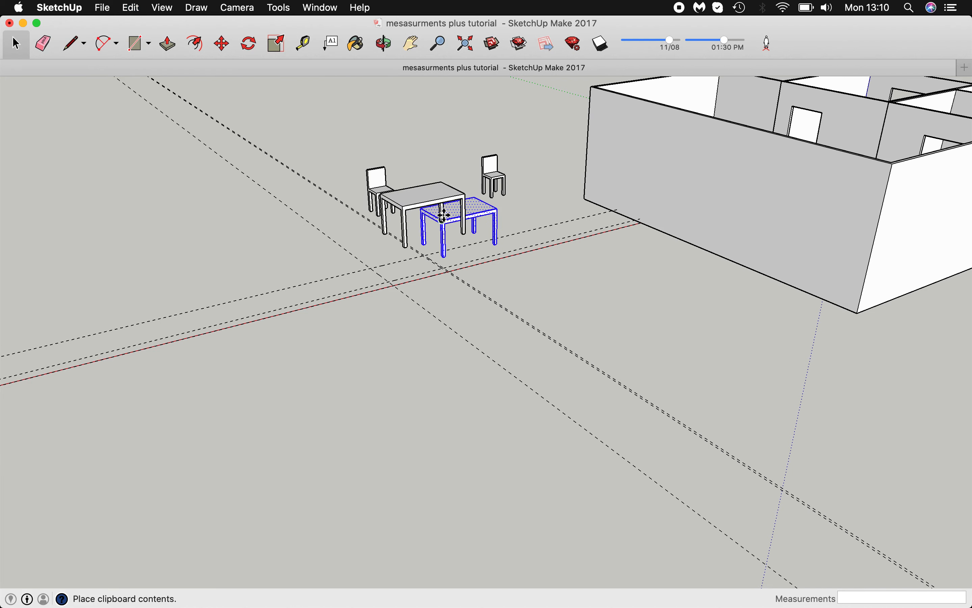
{"action": "left_click", "coordinate": [359, 264]}
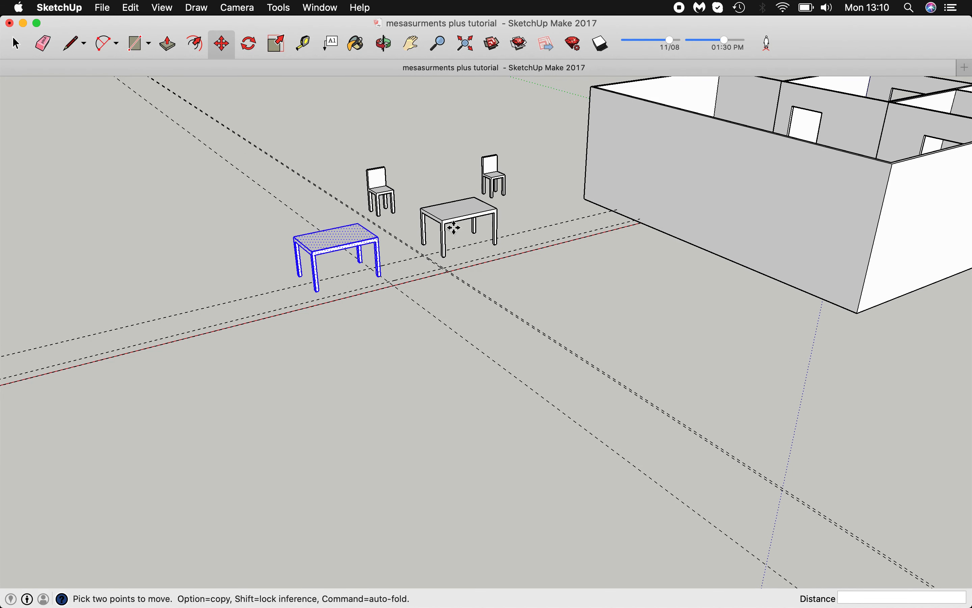
- Push the original tabletop down about 3.2 cm and the duplicate's about 2.1 cm, and undo both changes
{"action": "scroll", "coordinate": [454, 228], "scroll_direction": "up", "scroll_amount": 2}
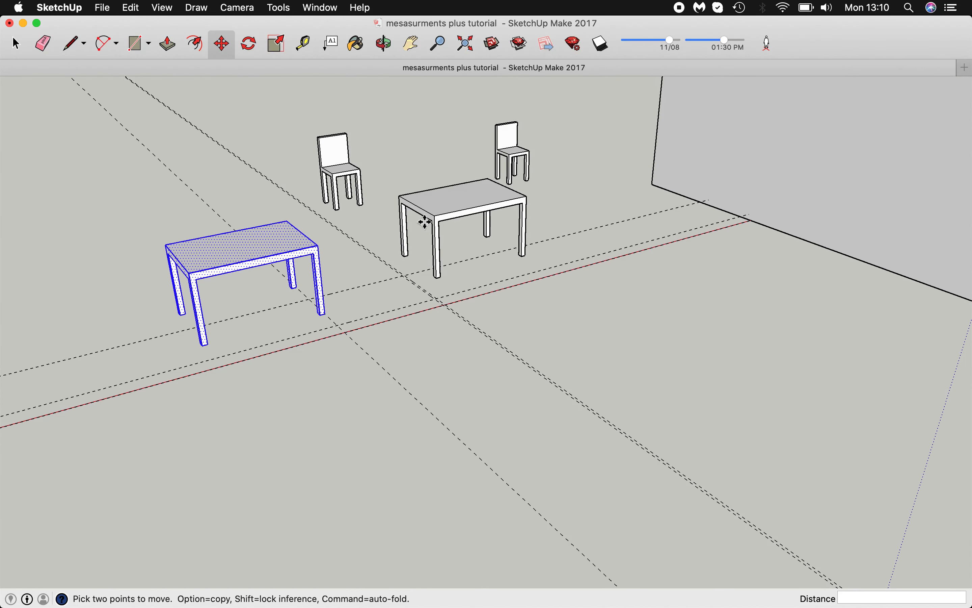
{"action": "left_click", "coordinate": [450, 202]}
{"action": "left_click", "coordinate": [455, 204]}
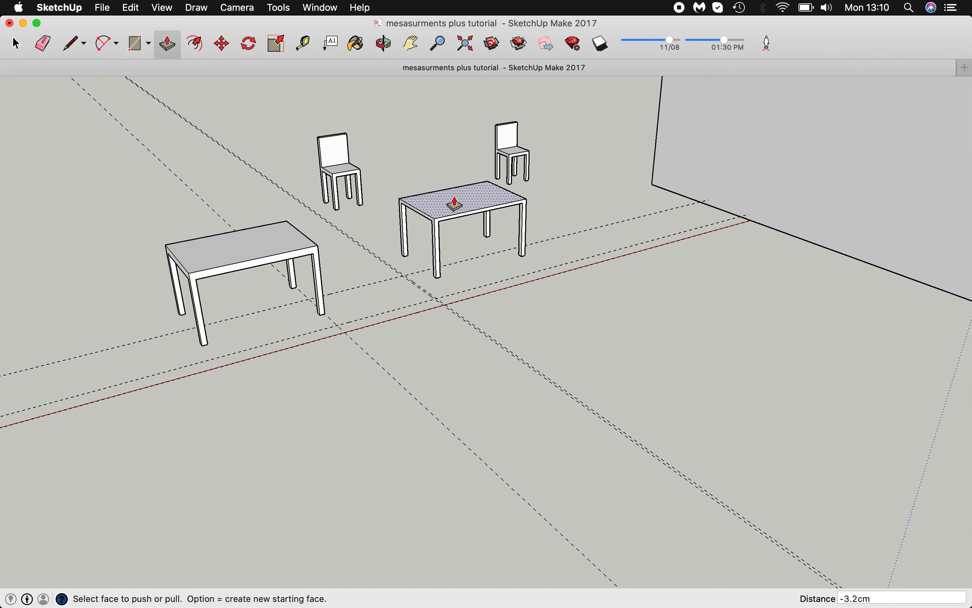
{"action": "left_click", "coordinate": [248, 250]}
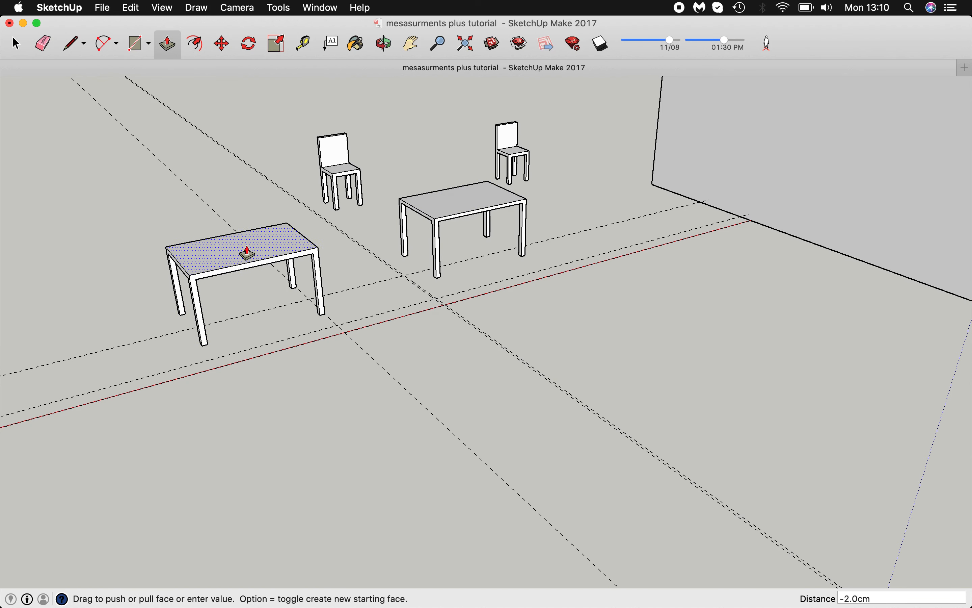
{"action": "left_click", "coordinate": [246, 253]}
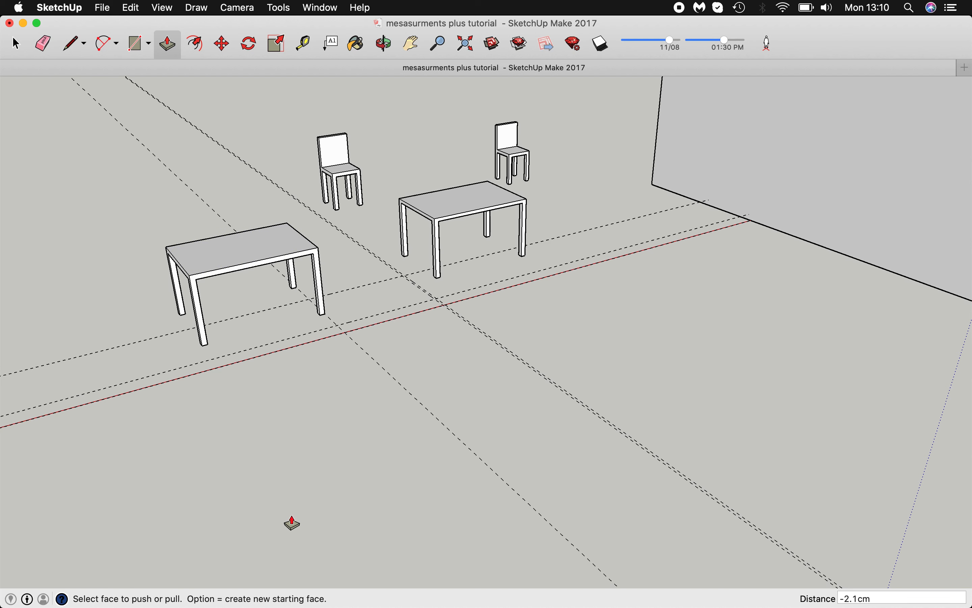
{"action": "key", "text": "super+z"}
{"action": "key", "text": "super+z"}
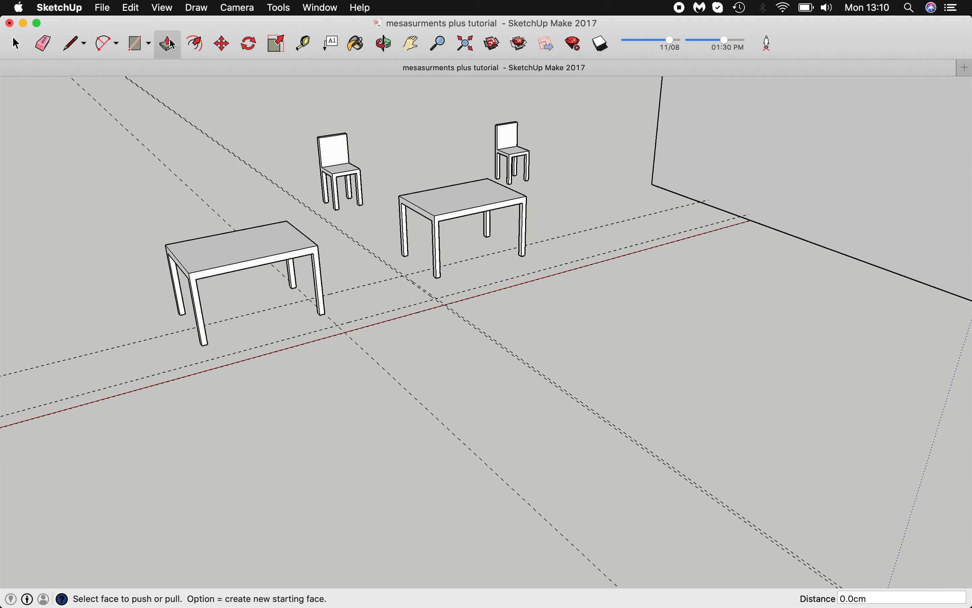
- Make the original table near the chairs into a component named "test one"
{"action": "left_click", "coordinate": [132, 6]}
{"action": "key", "text": "Escape"}
{"action": "key", "text": "space"}
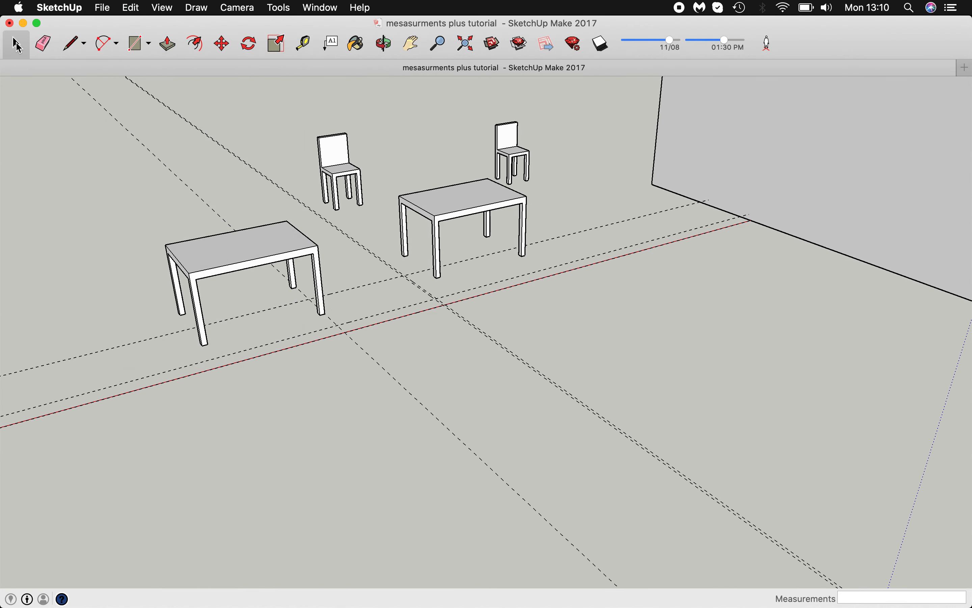
{"action": "left_click", "coordinate": [451, 210]}
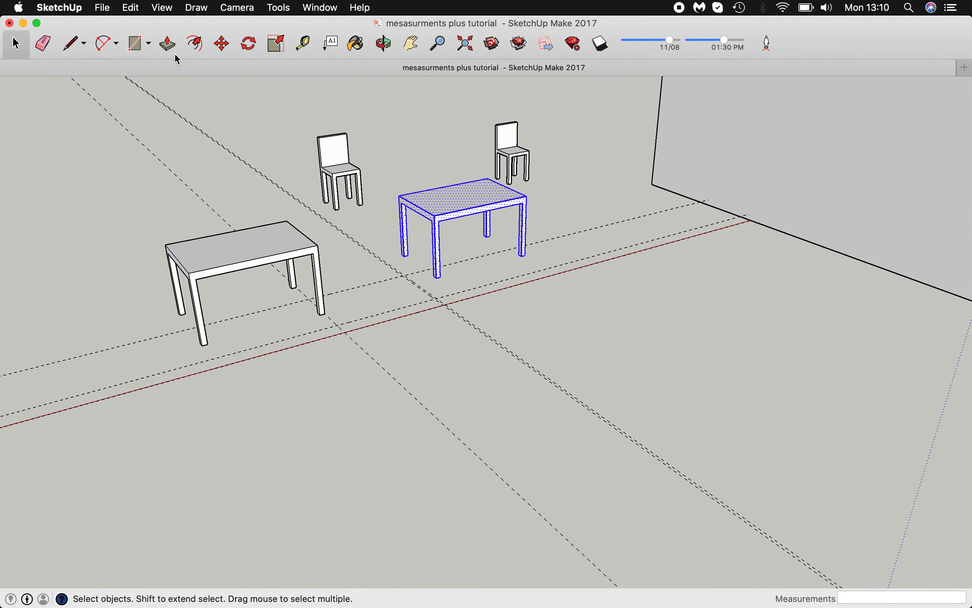
{"action": "left_click", "coordinate": [132, 7]}
{"action": "left_click", "coordinate": [164, 248]}
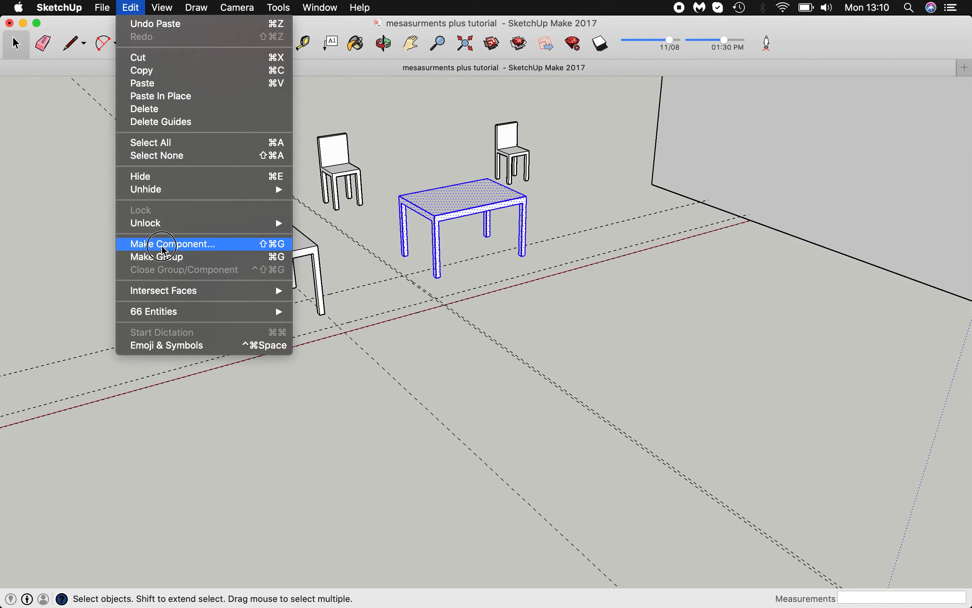
{"action": "type", "text": "test one"}
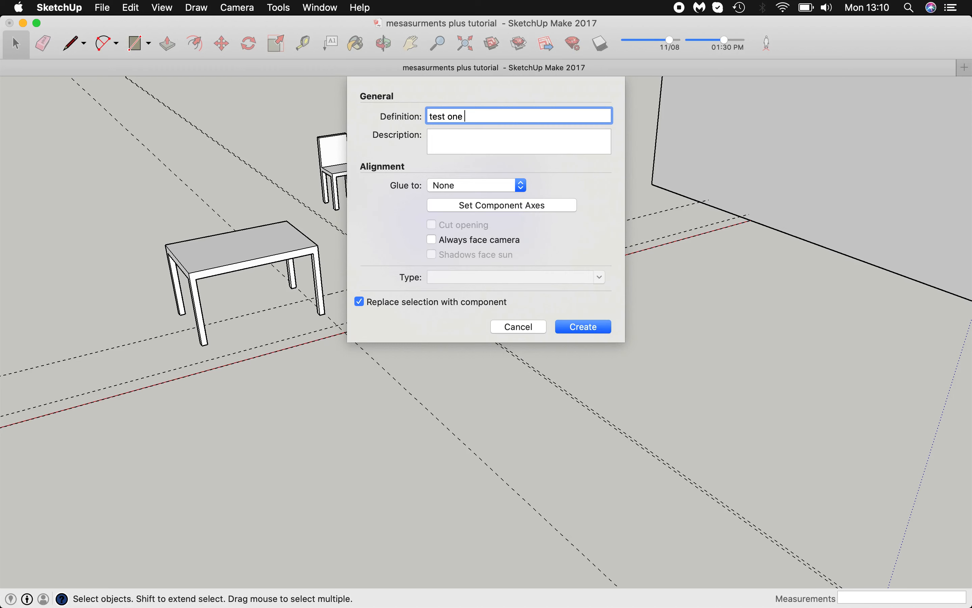
{"action": "key", "text": "Return"}
- Delete the plain duplicate table and paste two copies of the table component in a row beside the original
{"action": "left_click", "coordinate": [191, 243]}
{"action": "key", "text": "Delete"}
{"action": "left_click", "coordinate": [480, 202]}
{"action": "key", "text": "super+c"}
{"action": "key", "text": "super+v"}
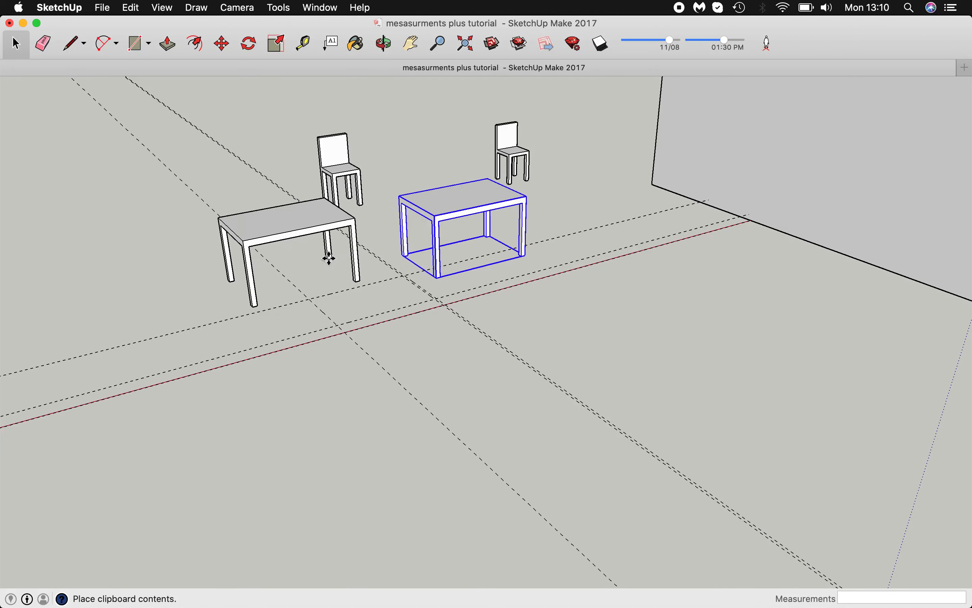
{"action": "left_click", "coordinate": [336, 267]}
{"action": "key", "text": "super+v"}
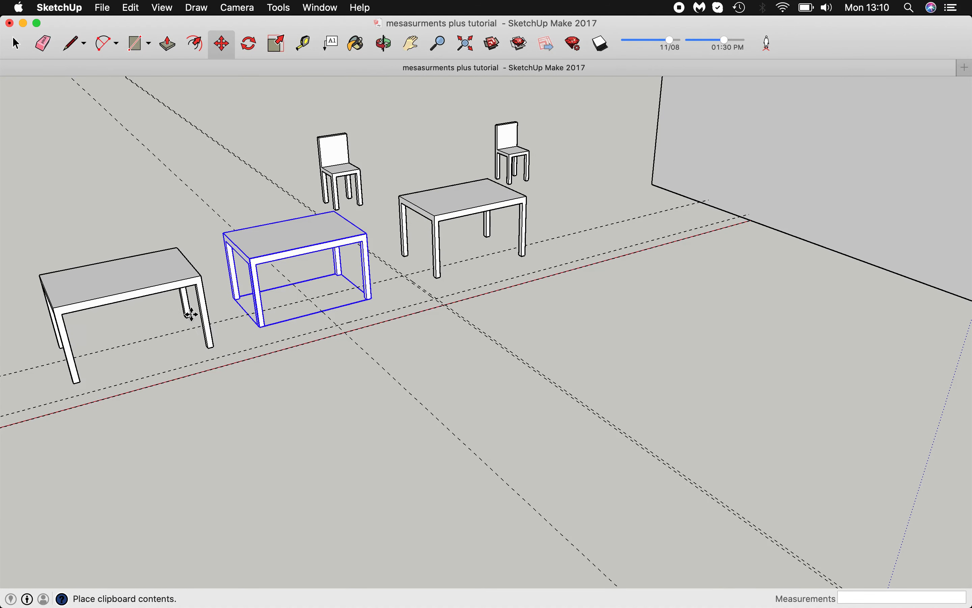
{"action": "left_click", "coordinate": [223, 329]}
{"action": "left_click", "coordinate": [15, 43]}
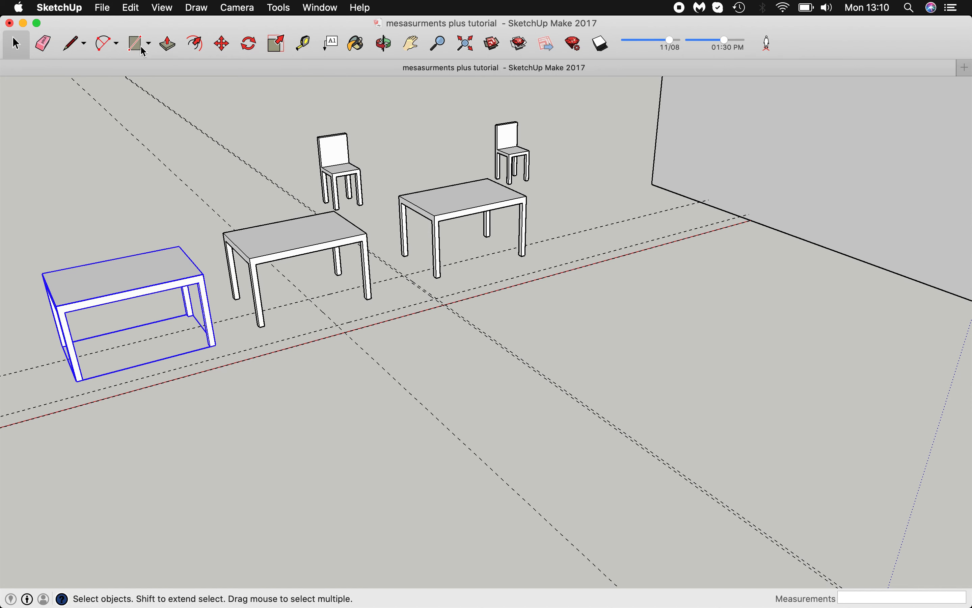
- Open the original table component nearest the rooms for editing
{"action": "left_click", "coordinate": [168, 45]}
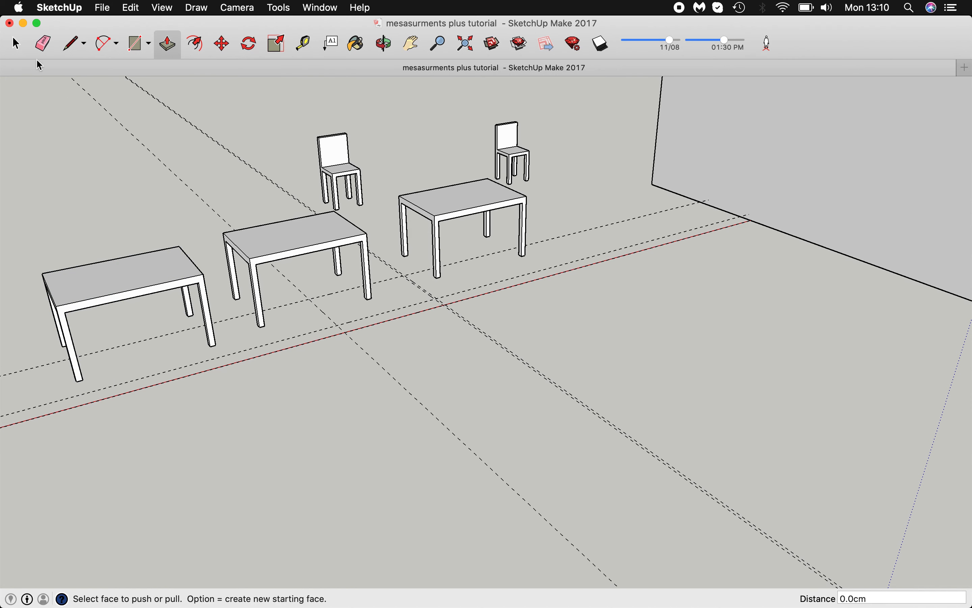
{"action": "left_click", "coordinate": [16, 44]}
{"action": "left_click", "coordinate": [464, 198]}
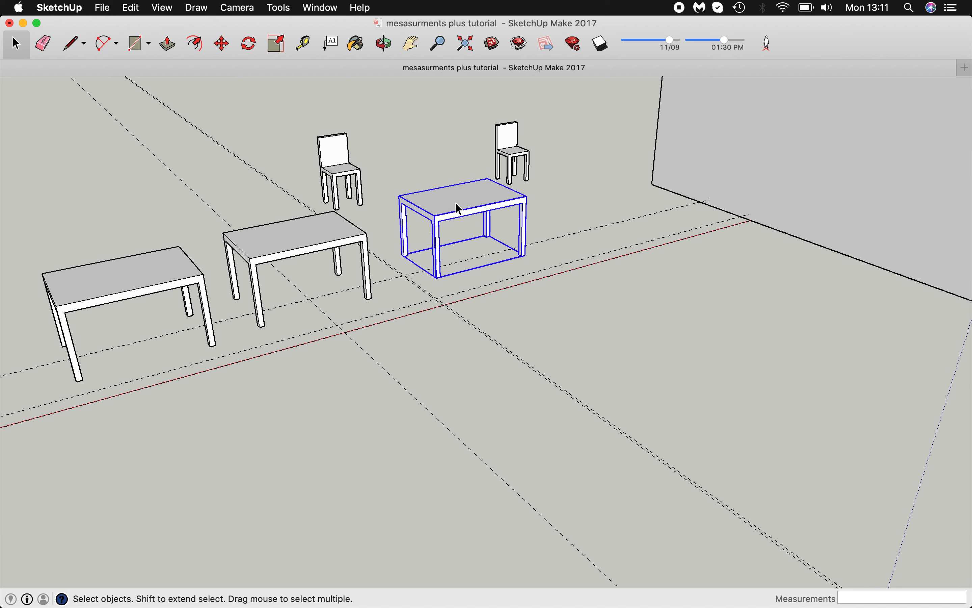
{"action": "left_click", "coordinate": [169, 44]}
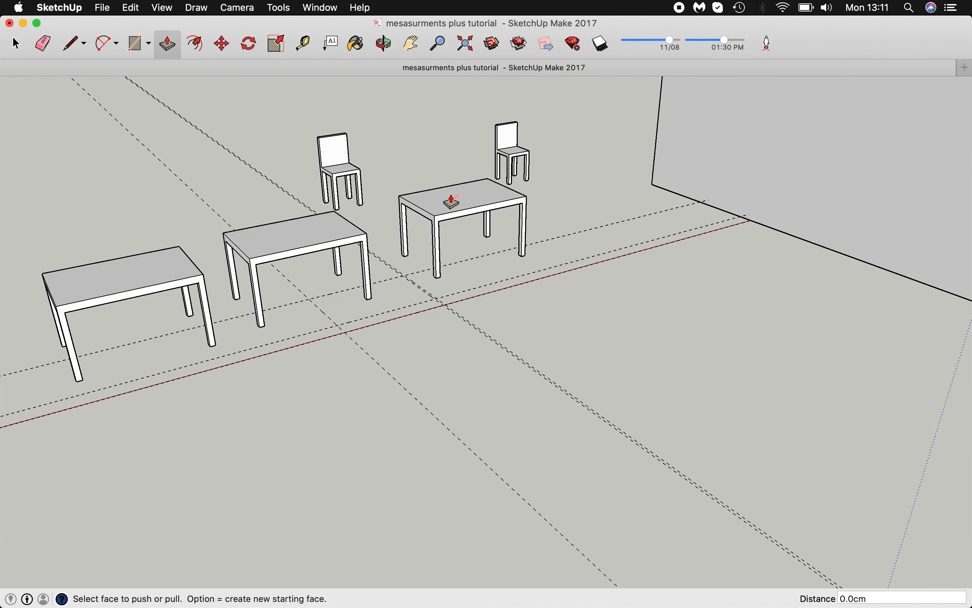
{"action": "left_click", "coordinate": [16, 49]}
{"action": "double_click", "coordinate": [466, 202]}
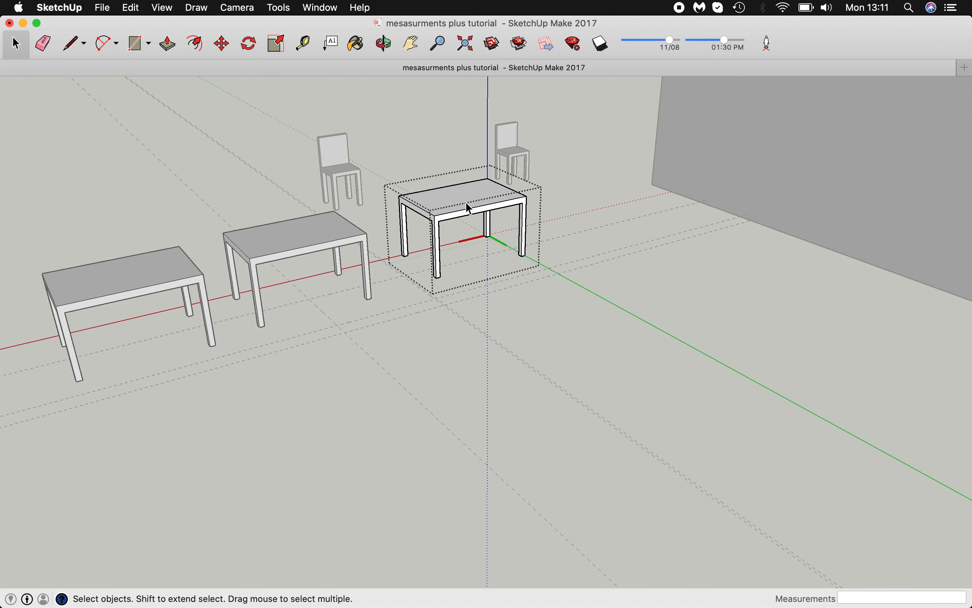
- Select the tabletop inside the open table component and adjust its thickness with Push/Pull, ending with a push down of about 3 cm
{"action": "triple_click", "coordinate": [466, 202]}
{"action": "double_click", "coordinate": [466, 202]}
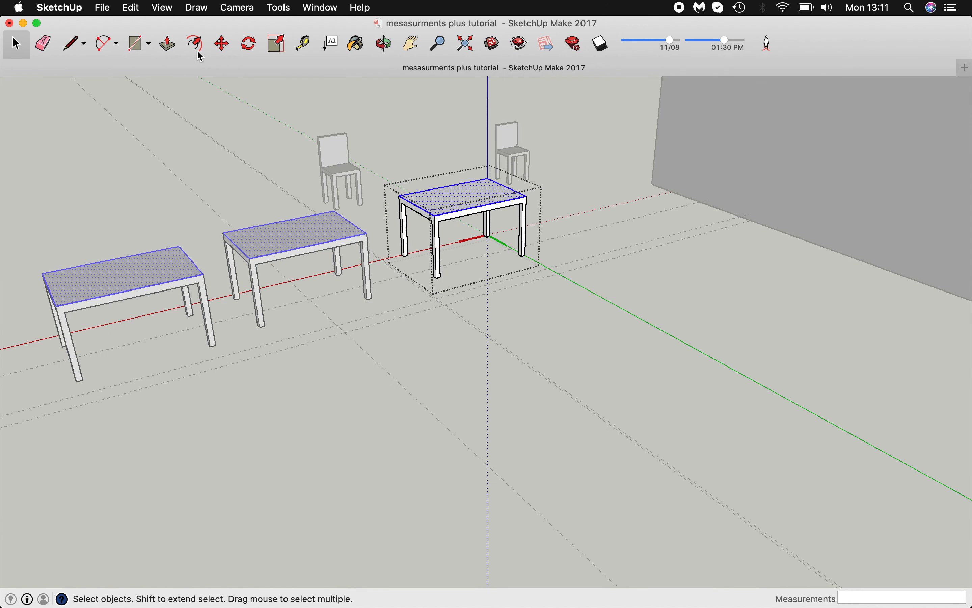
{"action": "key", "text": "p"}
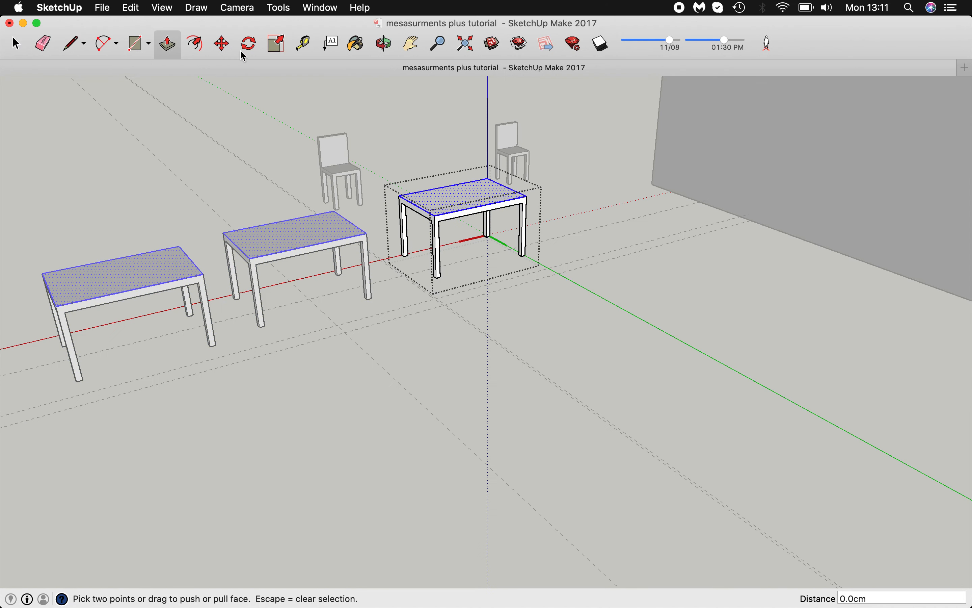
{"action": "left_click", "coordinate": [445, 205]}
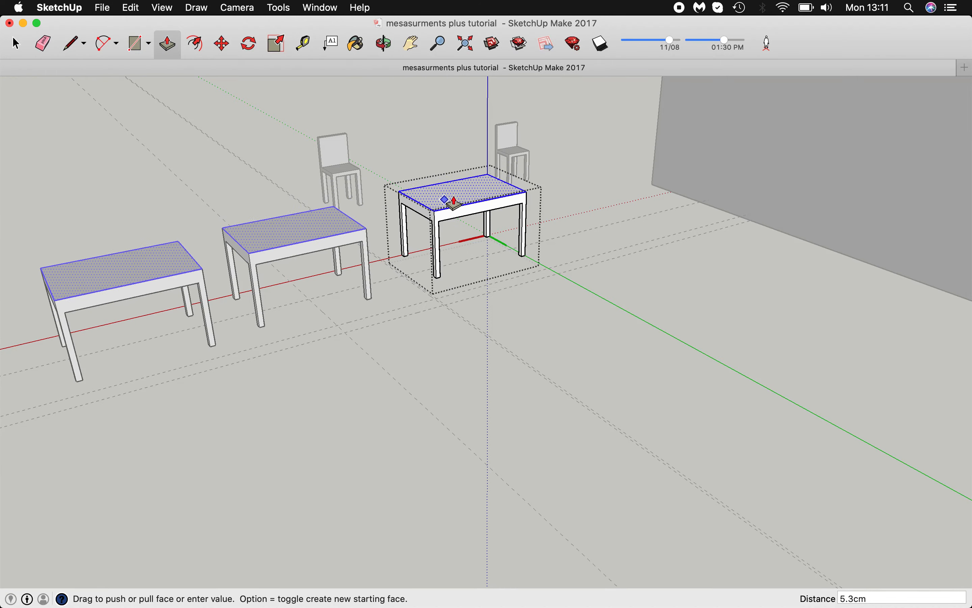
{"action": "scroll", "coordinate": [448, 201], "scroll_direction": "up", "scroll_amount": 5}
{"action": "scroll", "coordinate": [448, 222], "scroll_direction": "down", "scroll_amount": 8}
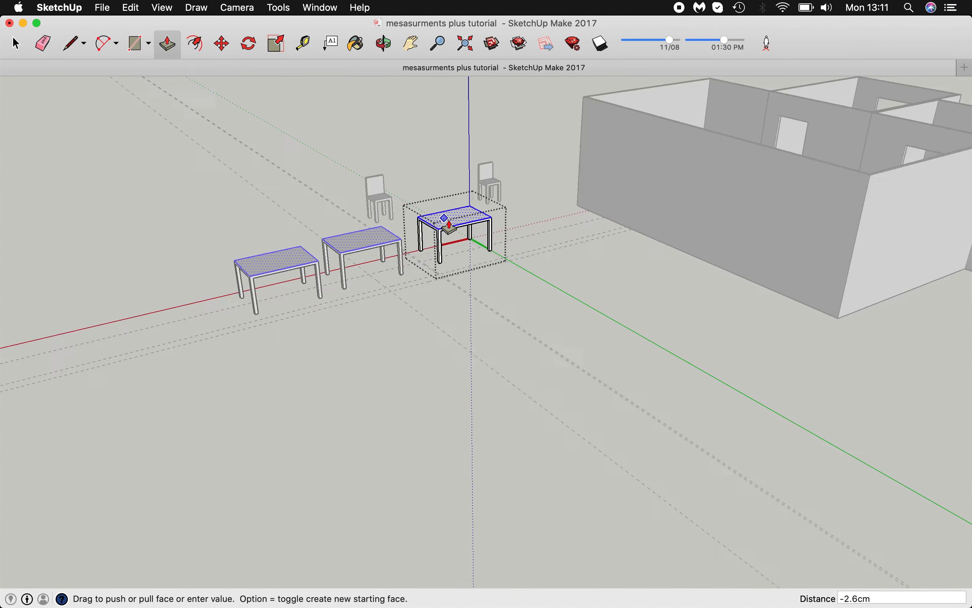
{"action": "scroll", "coordinate": [450, 225], "scroll_direction": "up", "scroll_amount": 5}
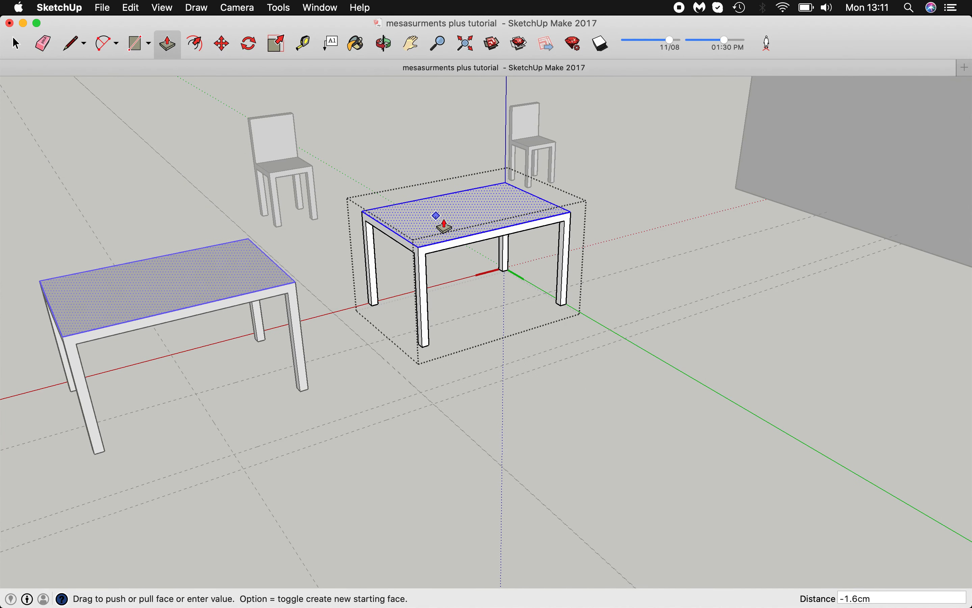
{"action": "left_click", "coordinate": [447, 219]}
{"action": "key", "text": "Escape"}
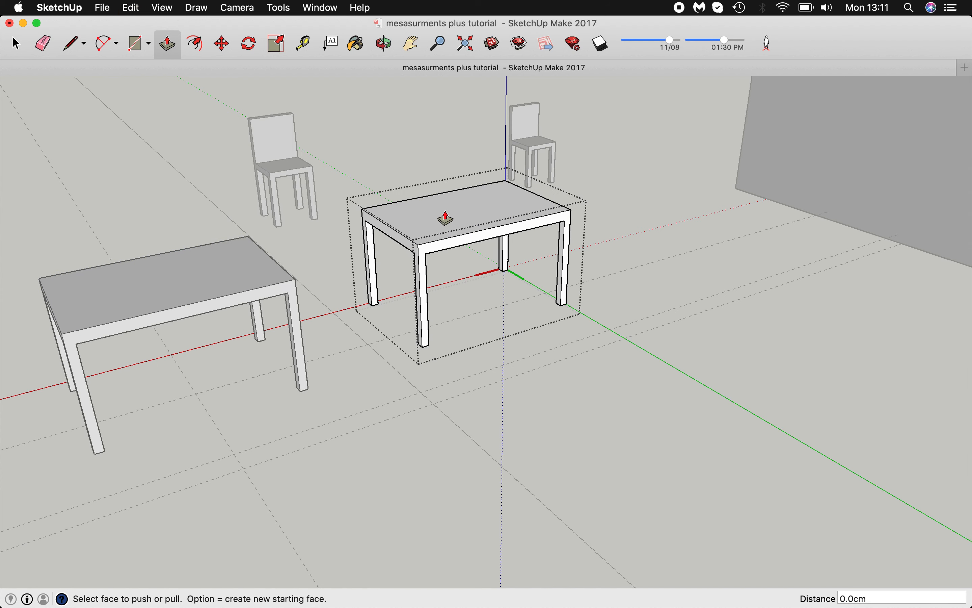
{"action": "left_click", "coordinate": [438, 233]}
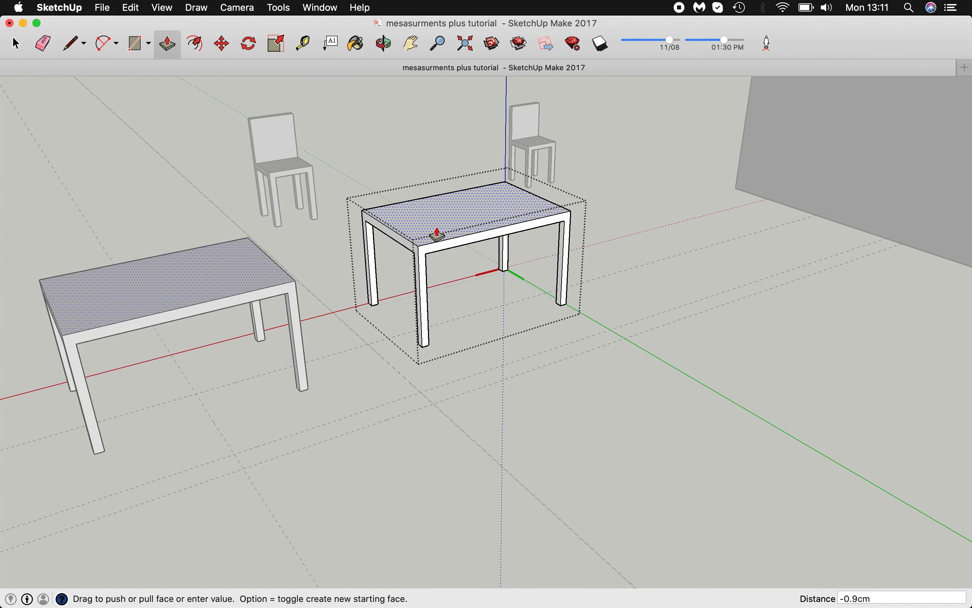
{"action": "key", "text": "Return"}
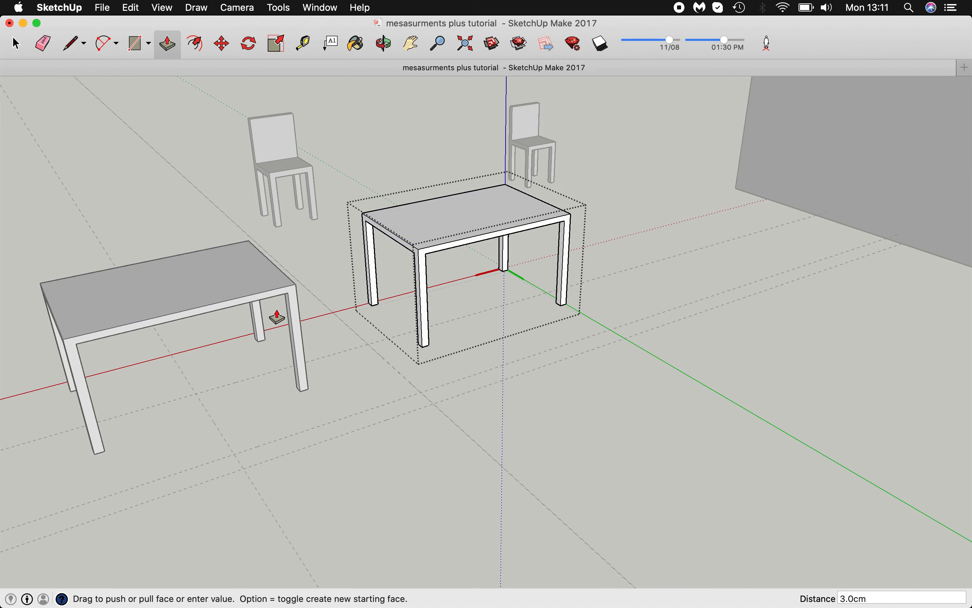
- Pull the table's long front side outward and its end side out about 14.2 cm to widen the legs
{"action": "left_click", "coordinate": [429, 328]}
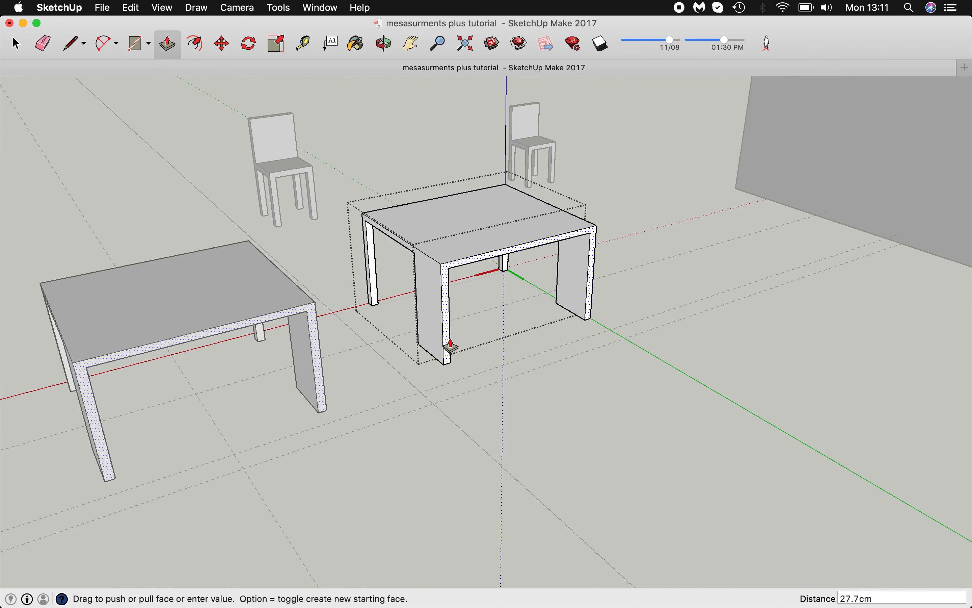
{"action": "left_click", "coordinate": [458, 352]}
{"action": "left_click", "coordinate": [434, 331]}
{"action": "left_click", "coordinate": [406, 342]}
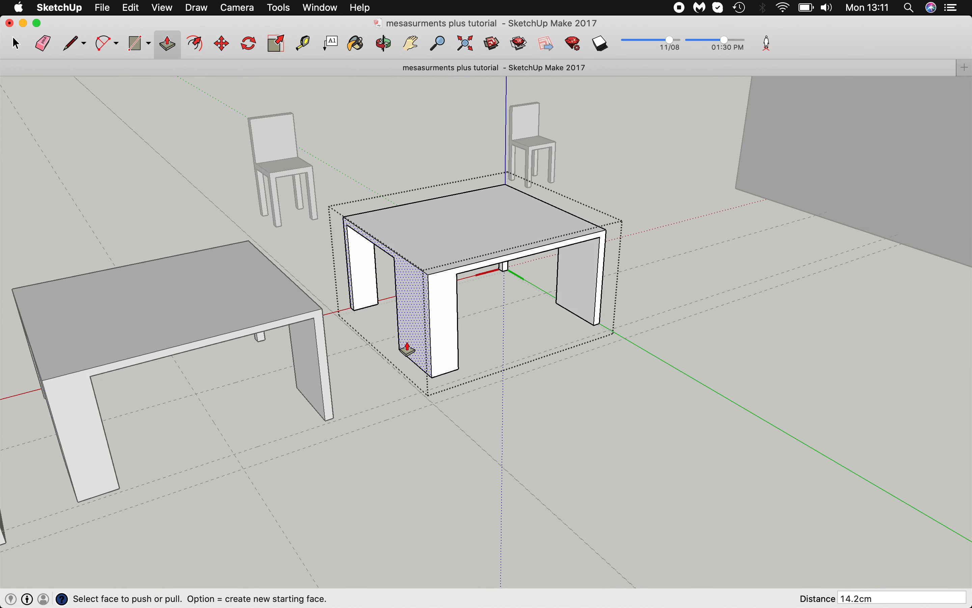
{"action": "scroll", "coordinate": [395, 372], "scroll_direction": "down", "scroll_amount": 1}
{"action": "scroll", "coordinate": [360, 318], "scroll_direction": "down", "scroll_amount": 10}
{"action": "scroll", "coordinate": [354, 313], "scroll_direction": "up", "scroll_amount": 8}
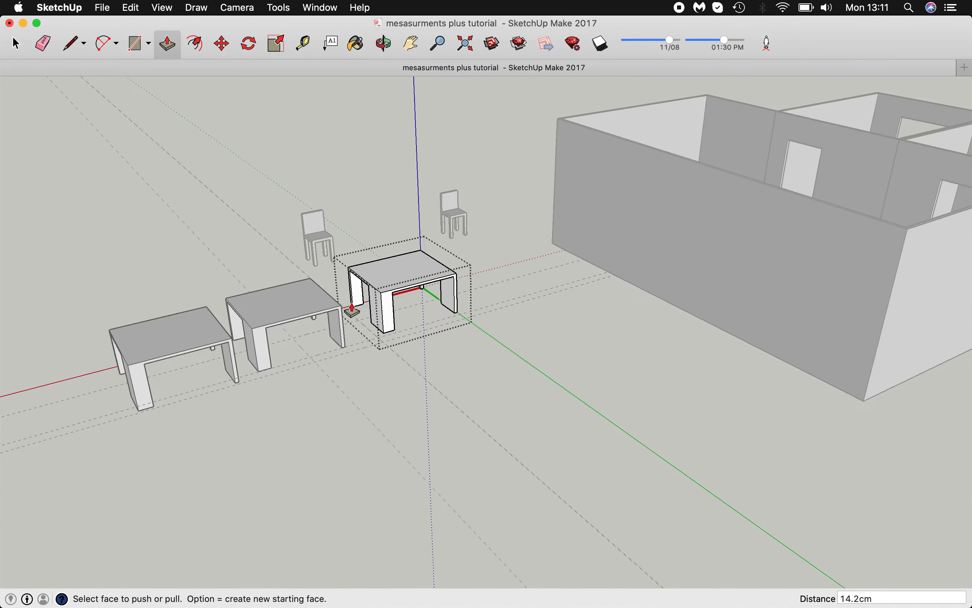
{"action": "left_click", "coordinate": [418, 49]}
{"action": "left_click_drag", "start_coordinate": [315, 326], "coordinate": [412, 319]}
{"action": "left_click", "coordinate": [16, 44]}
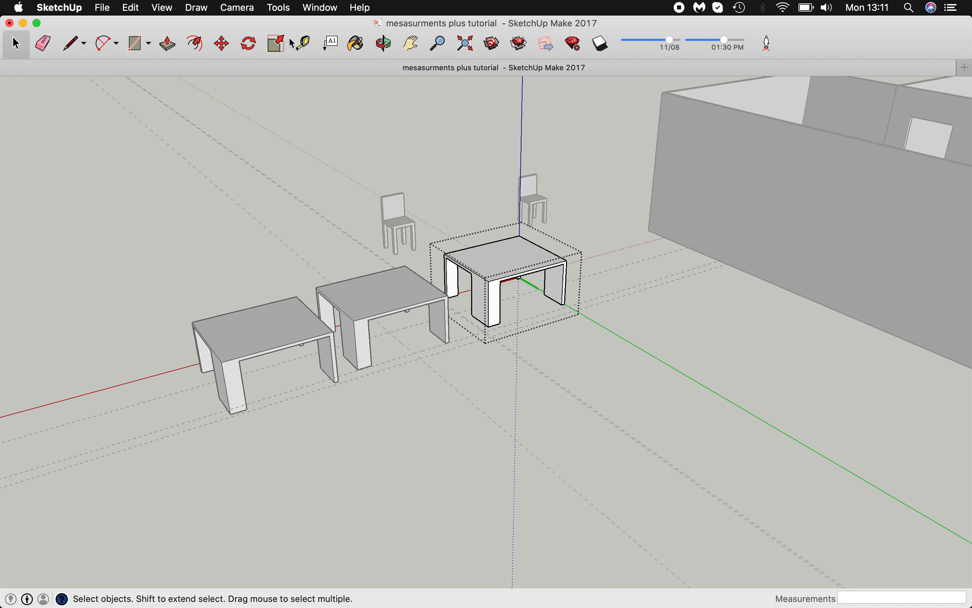
- Push the table's end side back in about 11.8 cm to narrow the legs
{"action": "left_click", "coordinate": [502, 296]}
{"action": "left_click", "coordinate": [486, 297]}
{"action": "left_click", "coordinate": [167, 44]}
{"action": "mouse_move", "coordinate": [480, 306]}
{"action": "left_mouse_down"}
{"action": "mouse_move", "coordinate": [487, 314]}
{"action": "mouse_move", "coordinate": [462, 316]}
{"action": "mouse_move", "coordinate": [489, 310]}
{"action": "left_mouse_up"}
{"action": "scroll", "coordinate": [488, 313], "scroll_direction": "up", "scroll_amount": 3}
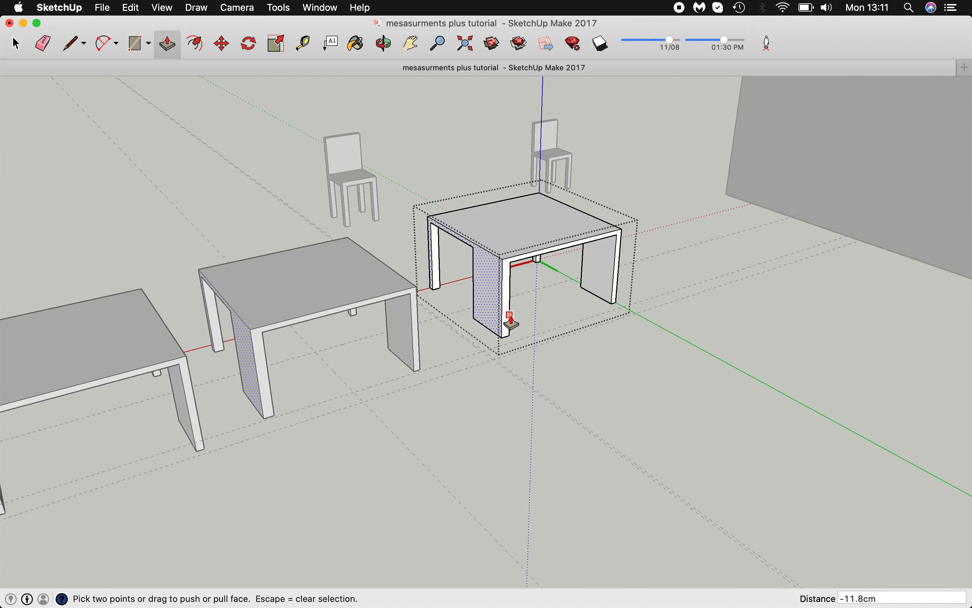
{"action": "key", "text": "space"}
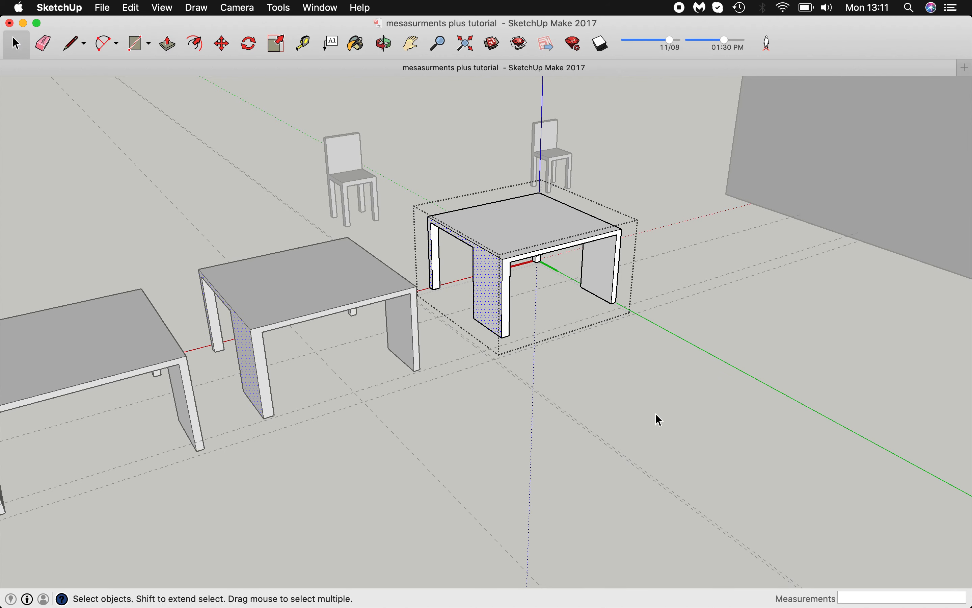
- Push the table's long front side back inward to slim the legs in depth
{"action": "left_click", "coordinate": [553, 312]}
{"action": "left_click", "coordinate": [508, 302]}
{"action": "left_click", "coordinate": [167, 43]}
{"action": "left_click_drag", "start_coordinate": [511, 305], "coordinate": [486, 293]}
{"action": "scroll", "coordinate": [156, 232], "scroll_direction": "down", "scroll_amount": 1}
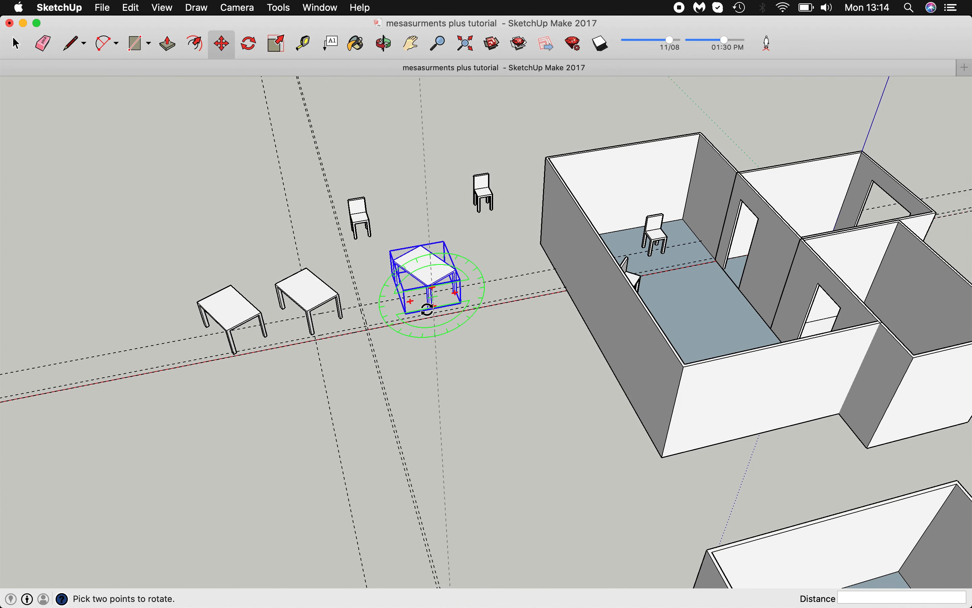
- Move the table nearest the rooms about 592 cm into the large room, beside the chairs
{"action": "key", "text": "m"}
{"action": "left_click", "coordinate": [424, 277]}
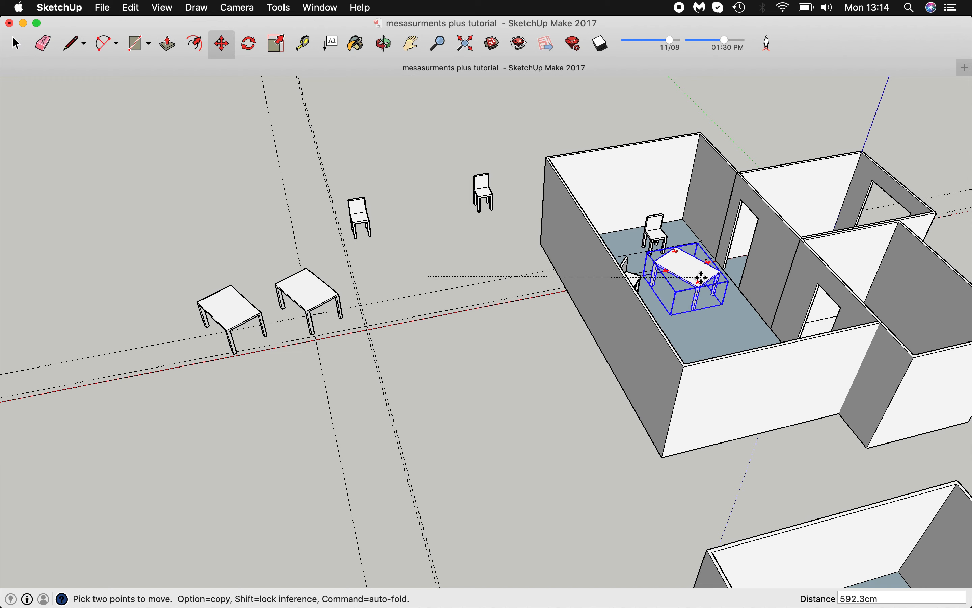
{"action": "left_click", "coordinate": [703, 279]}
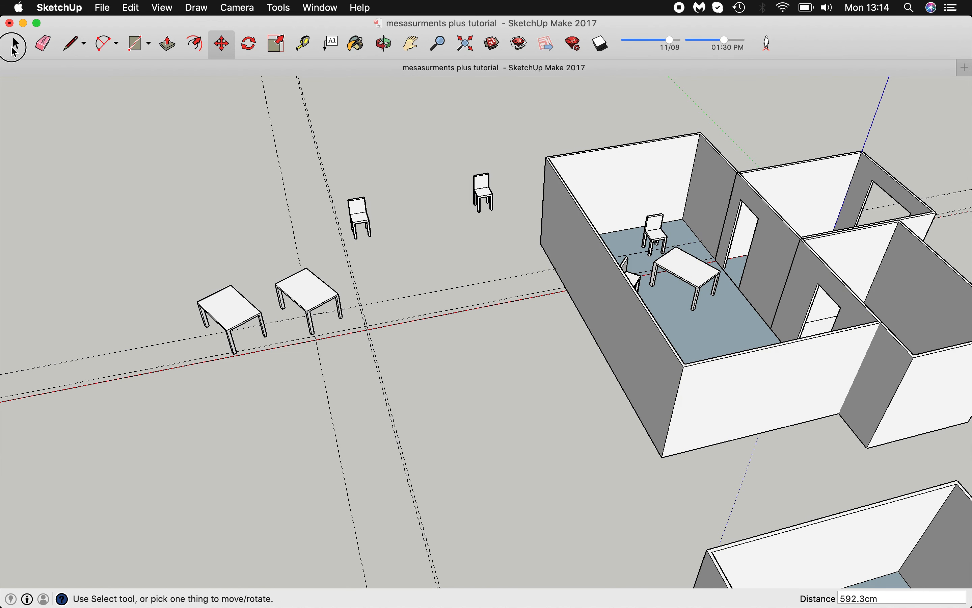
- Open the nearer of the two tables outside the rooms, rotate all its geometry about 7.2 degrees, and close the component
{"action": "left_click", "coordinate": [14, 45]}
{"action": "double_click", "coordinate": [314, 301]}
{"action": "triple_click", "coordinate": [311, 305]}
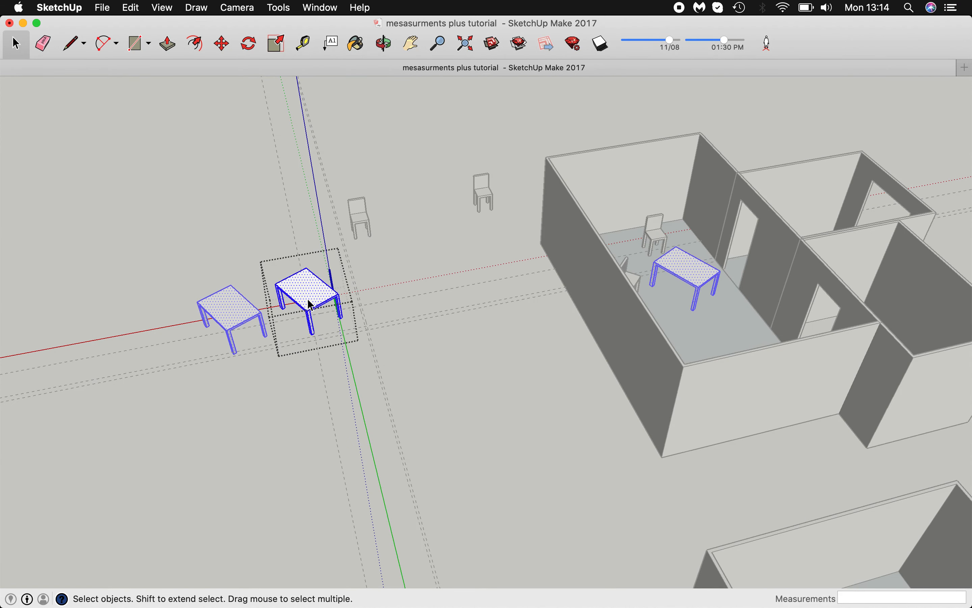
{"action": "left_click", "coordinate": [249, 43]}
{"action": "left_click", "coordinate": [308, 298]}
{"action": "left_click", "coordinate": [422, 279]}
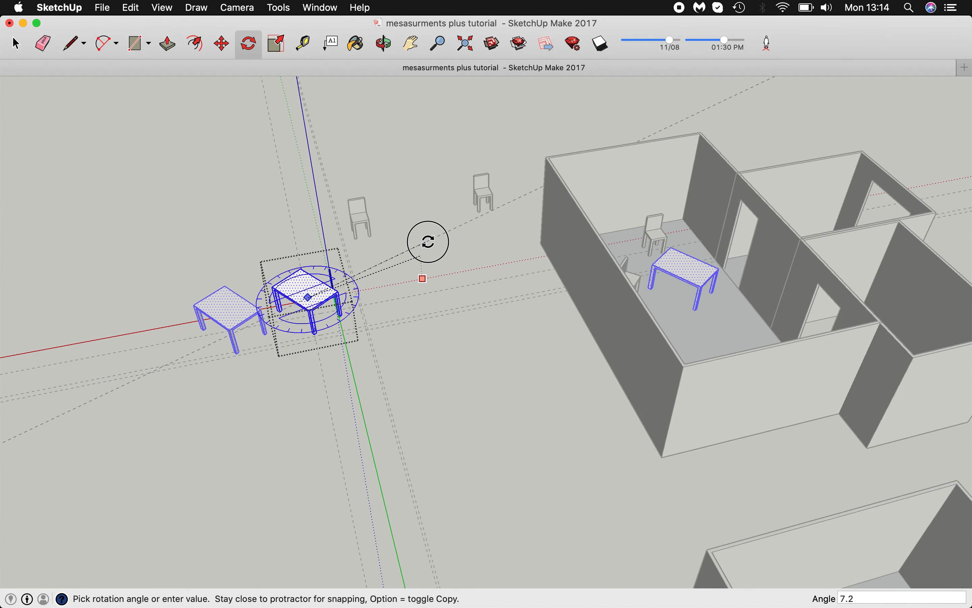
{"action": "left_click", "coordinate": [428, 241]}
{"action": "left_click", "coordinate": [18, 44]}
{"action": "left_click", "coordinate": [211, 164]}
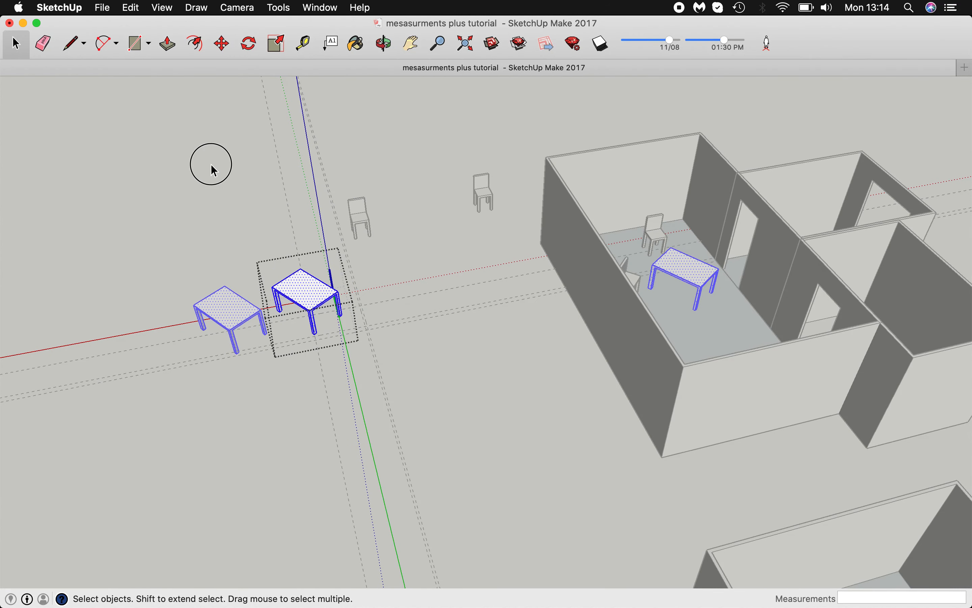
- Rotate the nearer outside table component as a whole by 225 degrees about its tabletop
{"action": "left_click", "coordinate": [305, 297]}
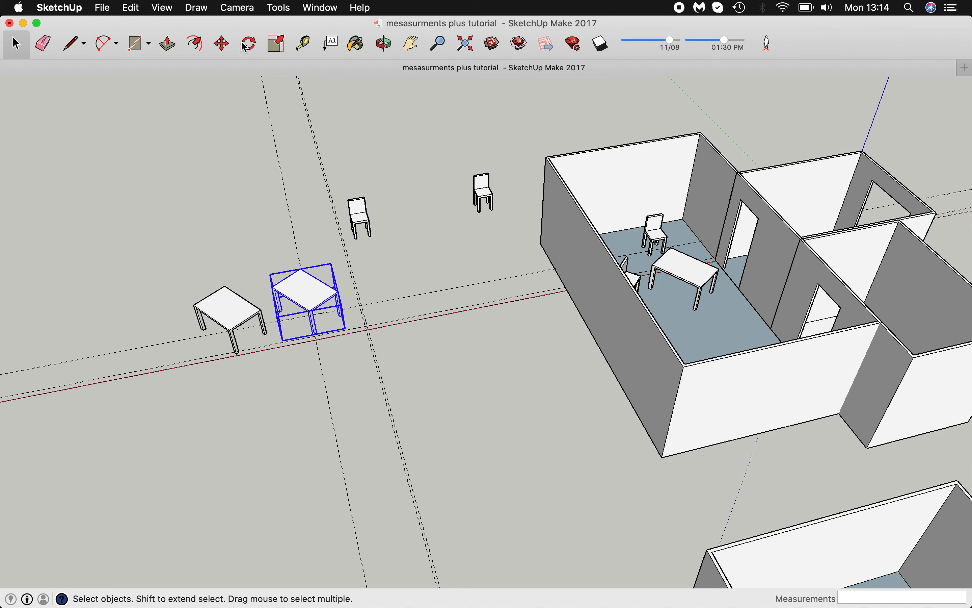
{"action": "left_click", "coordinate": [248, 44]}
{"action": "left_click", "coordinate": [304, 287]}
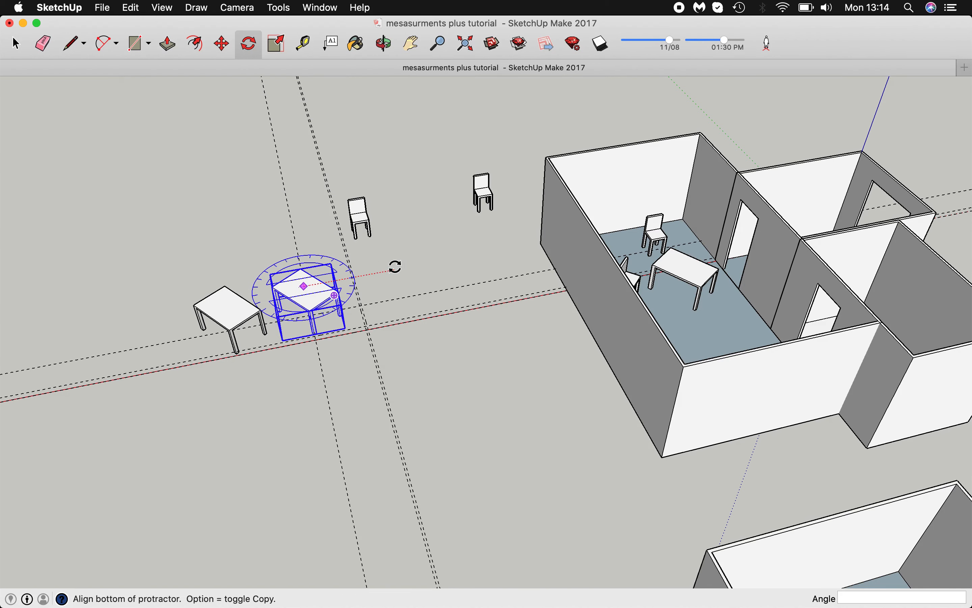
{"action": "left_click", "coordinate": [395, 267]}
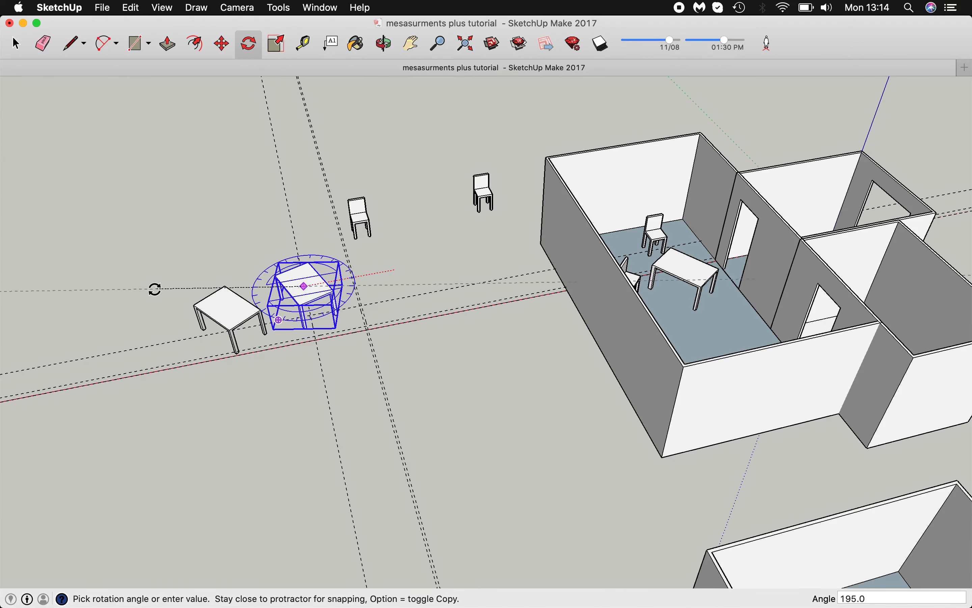
{"action": "left_click", "coordinate": [203, 248]}
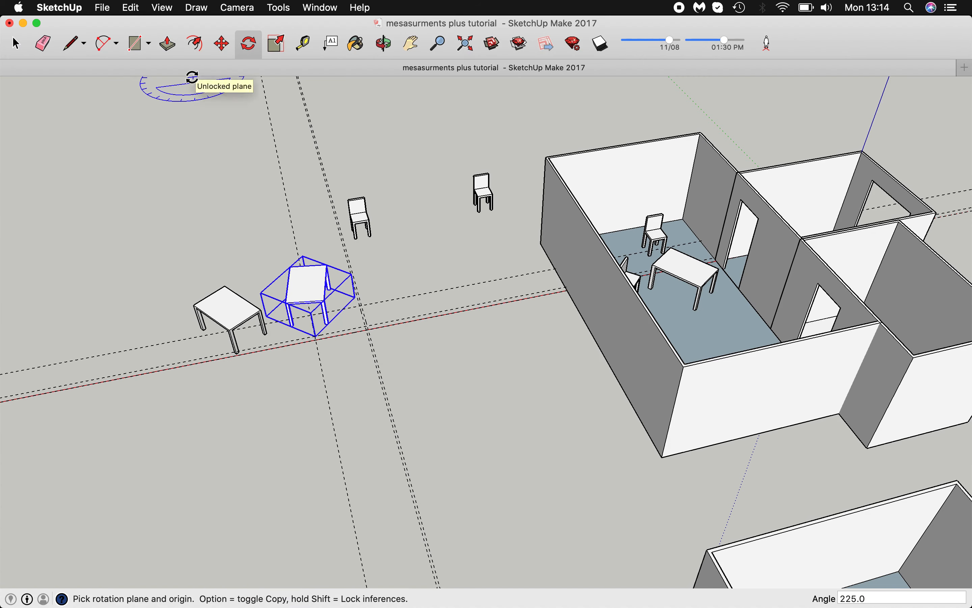
{"action": "left_click", "coordinate": [16, 46]}
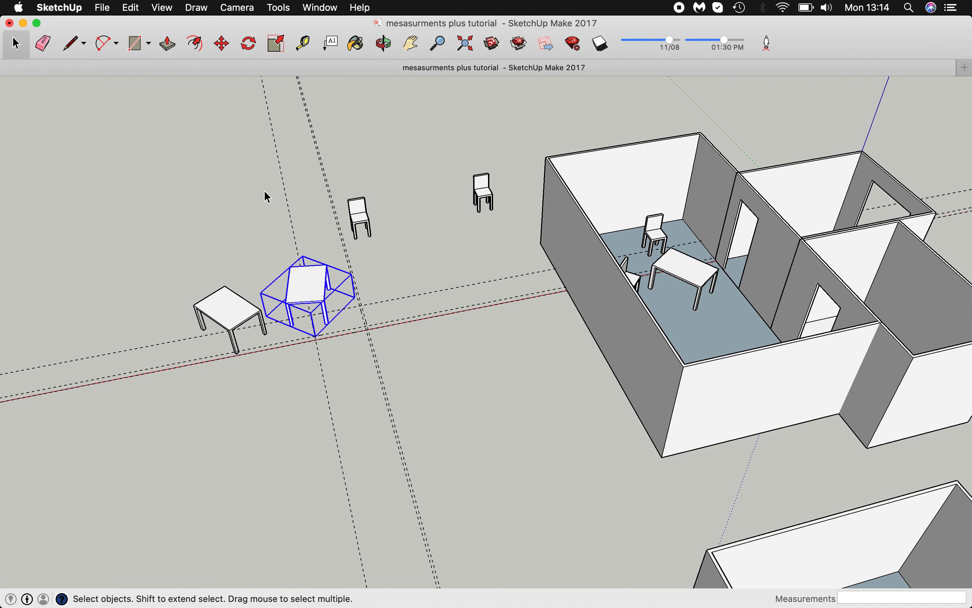
{"action": "scroll", "coordinate": [419, 357], "scroll_direction": "down", "scroll_amount": 3}
{"action": "left_click", "coordinate": [385, 43]}
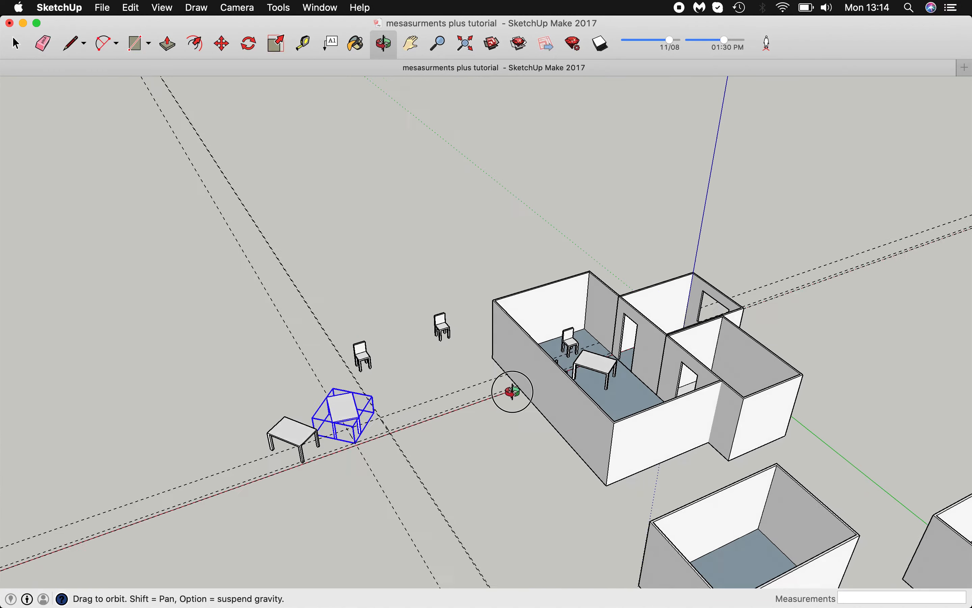
{"action": "key", "text": "h"}
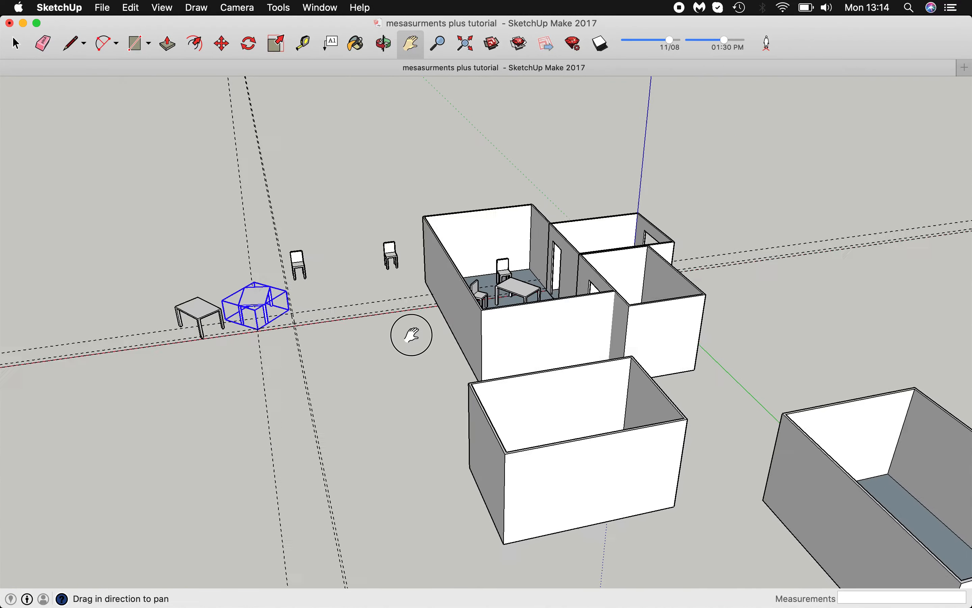